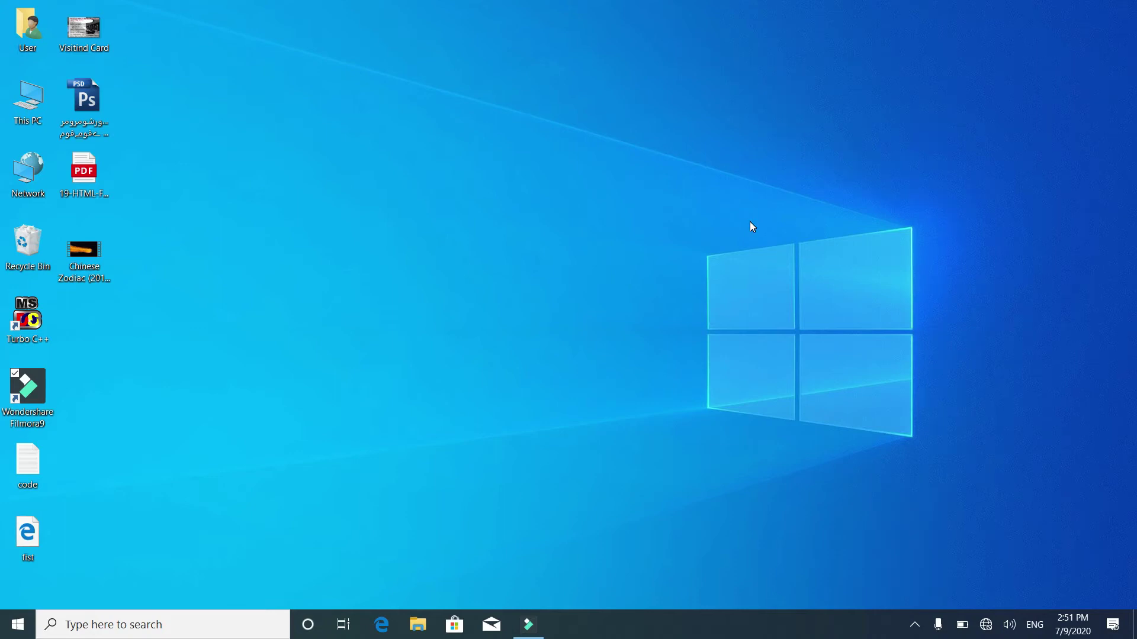
Launch Word via winword and create a blank Document1 with the Insert tools showing
key(super+r)
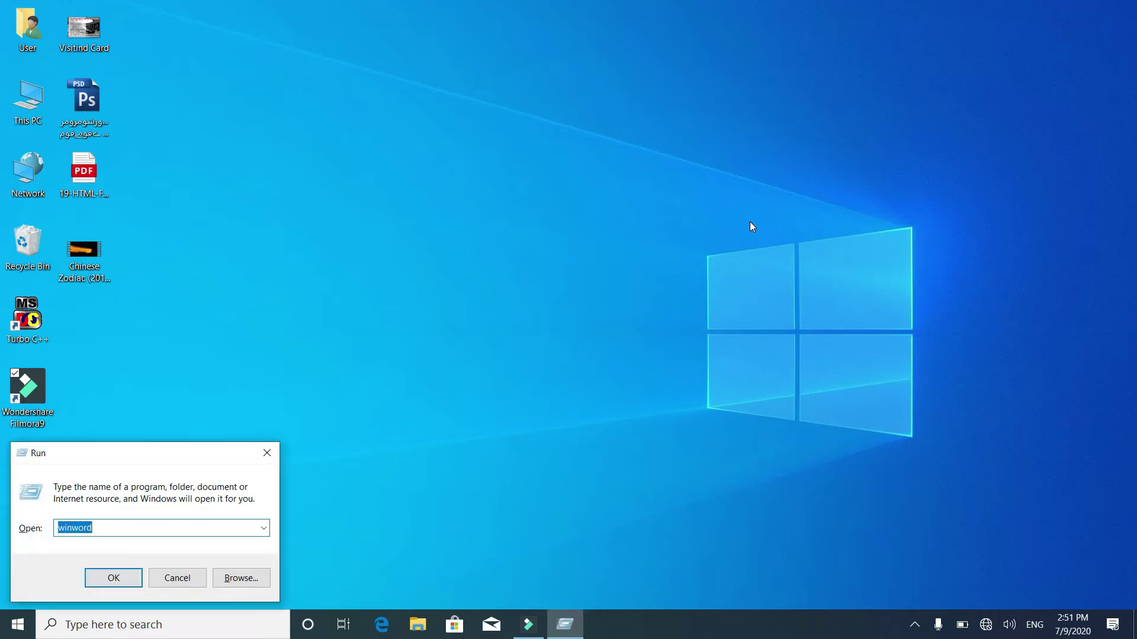
key(Return)
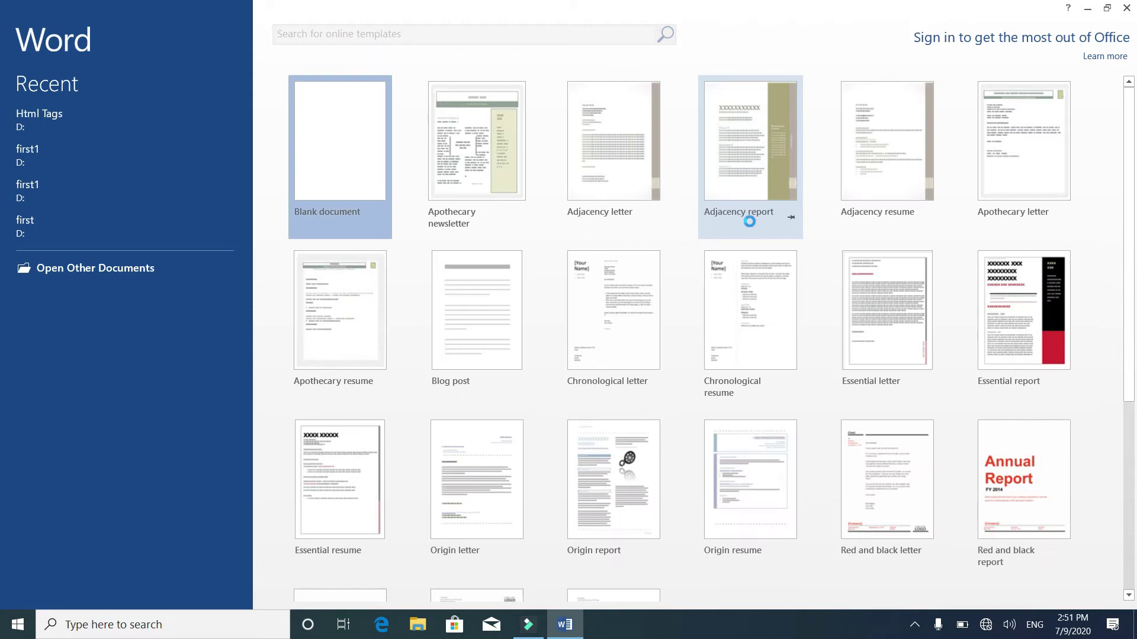
key(Return)
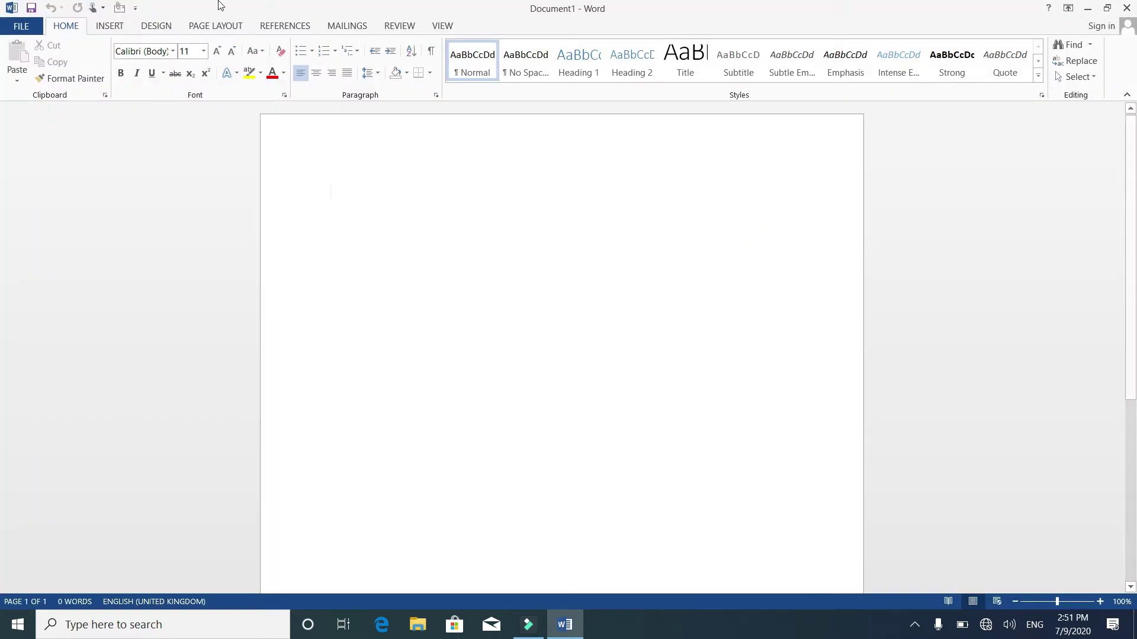
click(114, 28)
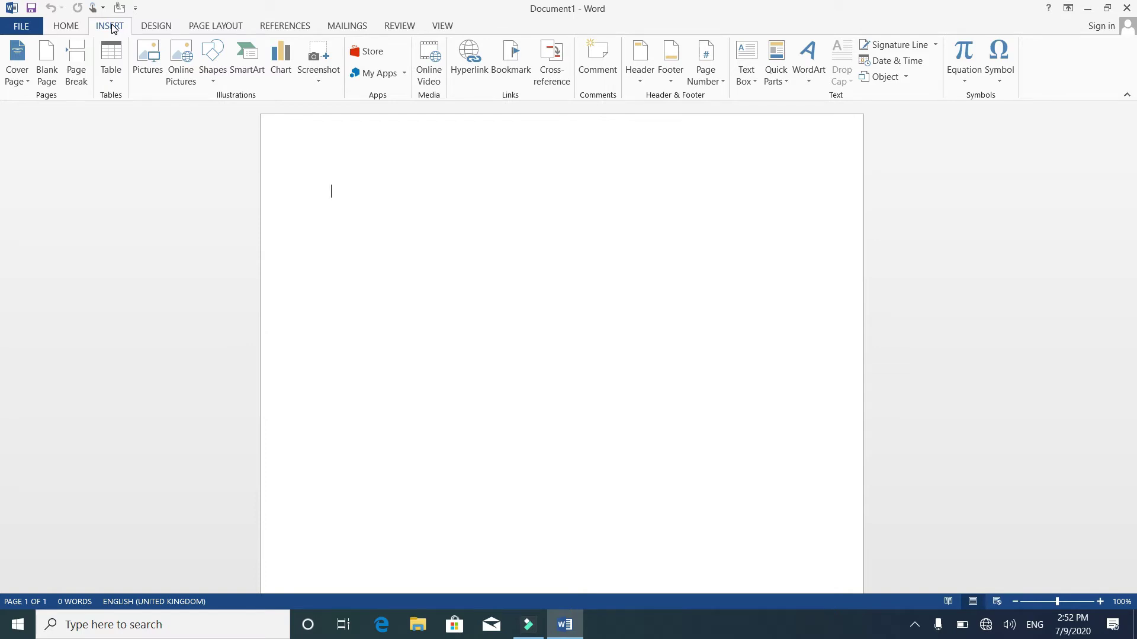
Draw a 1.2" by 2.73" blue rectangle near the top-left of the page and select it
click(217, 77)
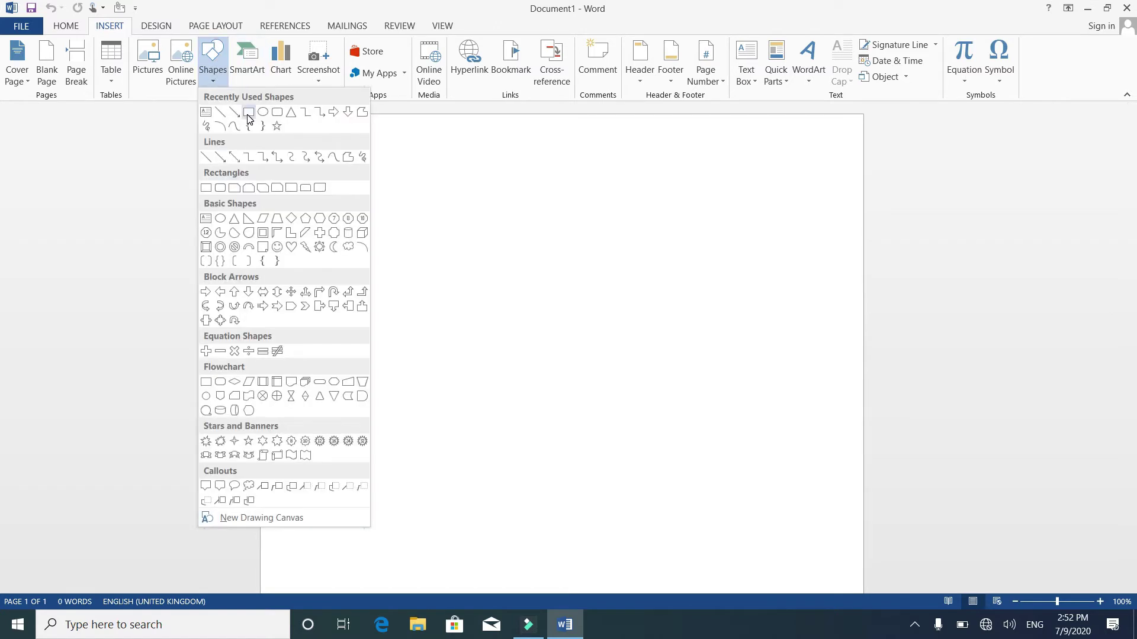
click(249, 118)
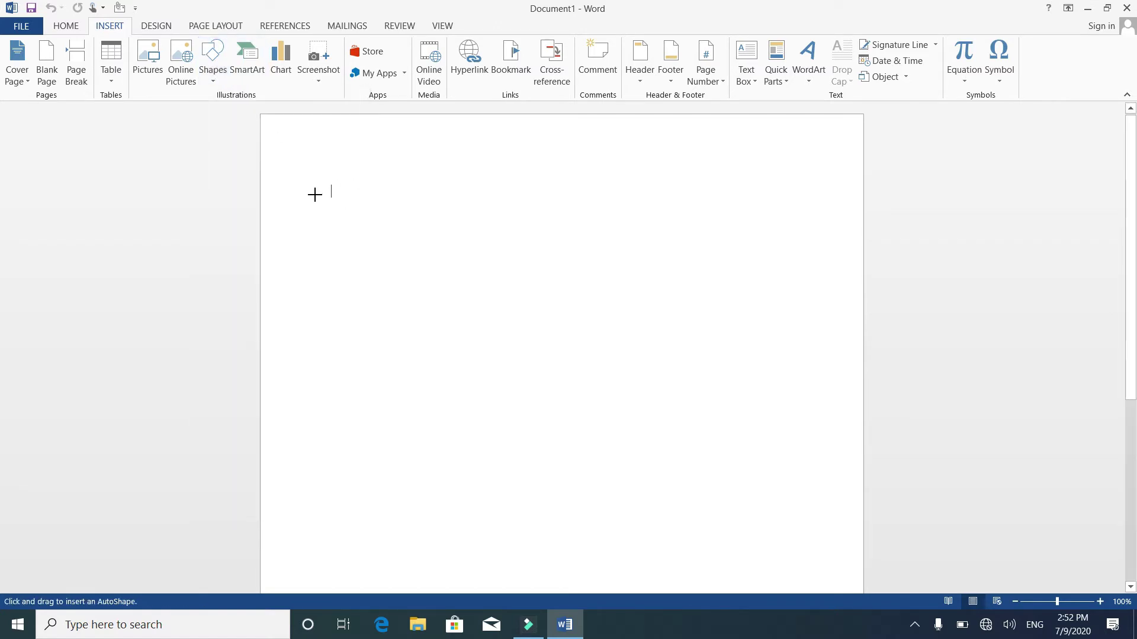
drag(314, 193, 509, 279)
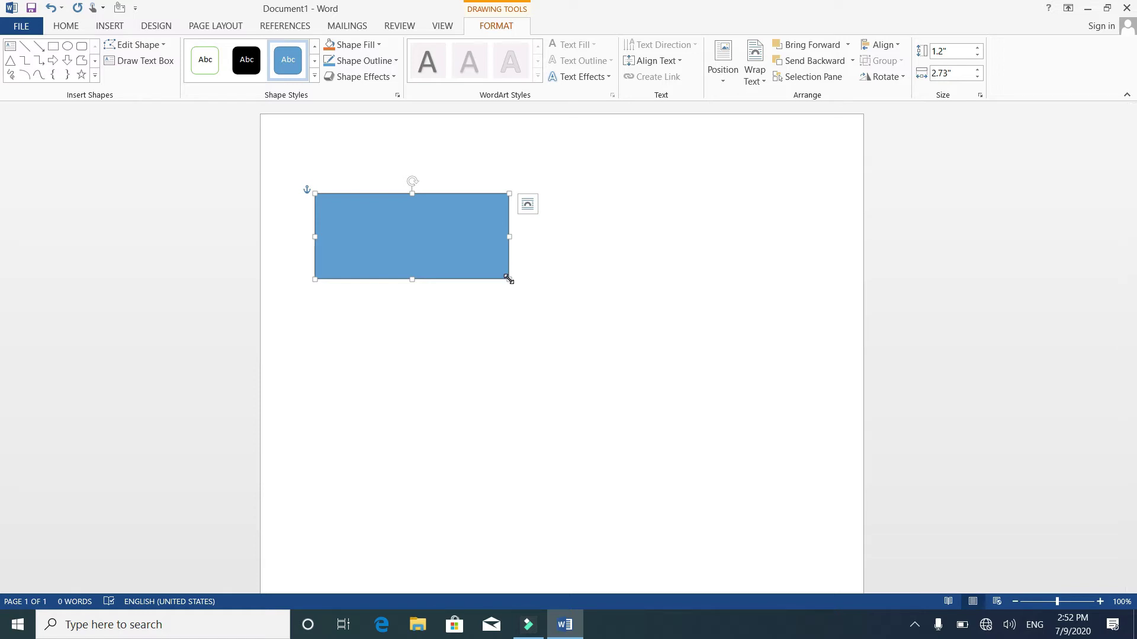
click(542, 336)
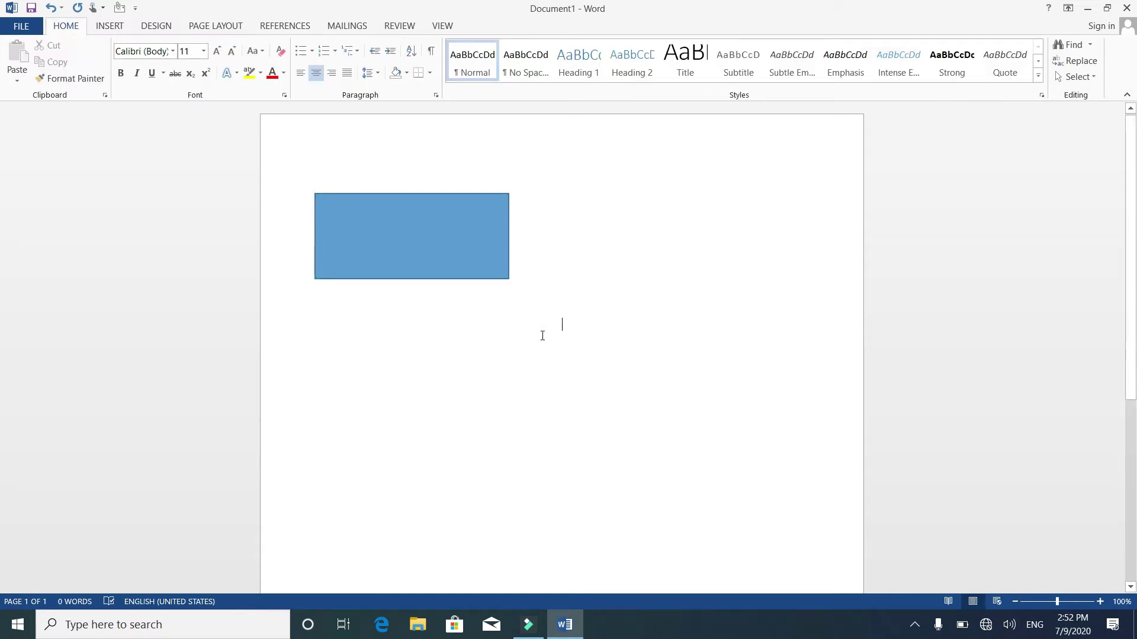
click(453, 257)
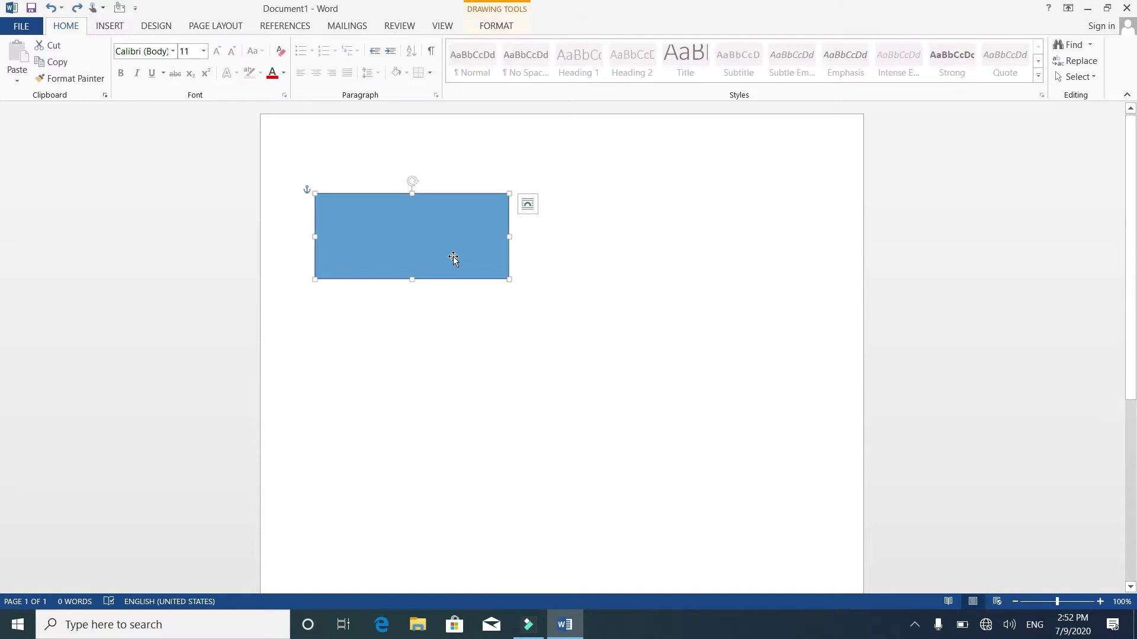
click(496, 27)
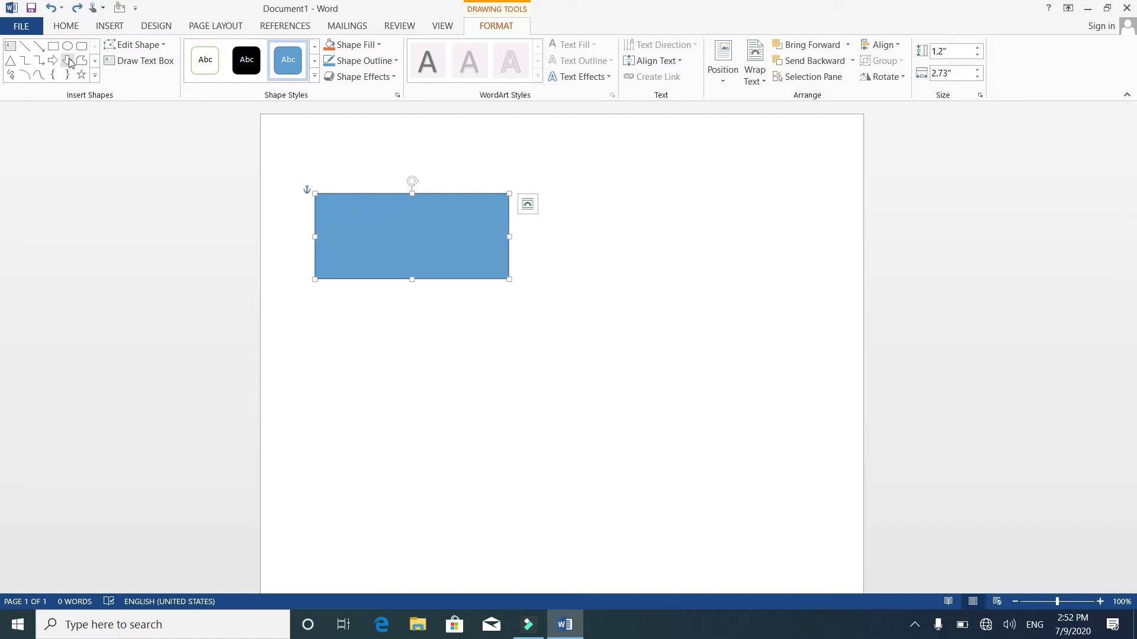
Draw a 1.42" by 1.86" oval below the rectangle and change it into a Pie shape
click(68, 46)
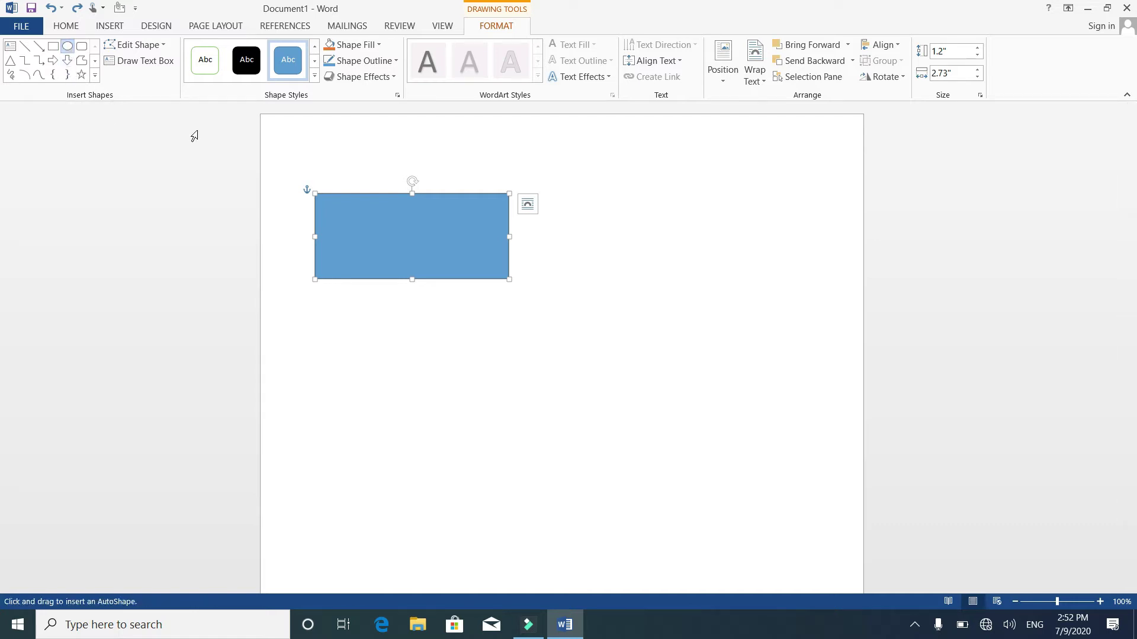
drag(453, 325, 586, 427)
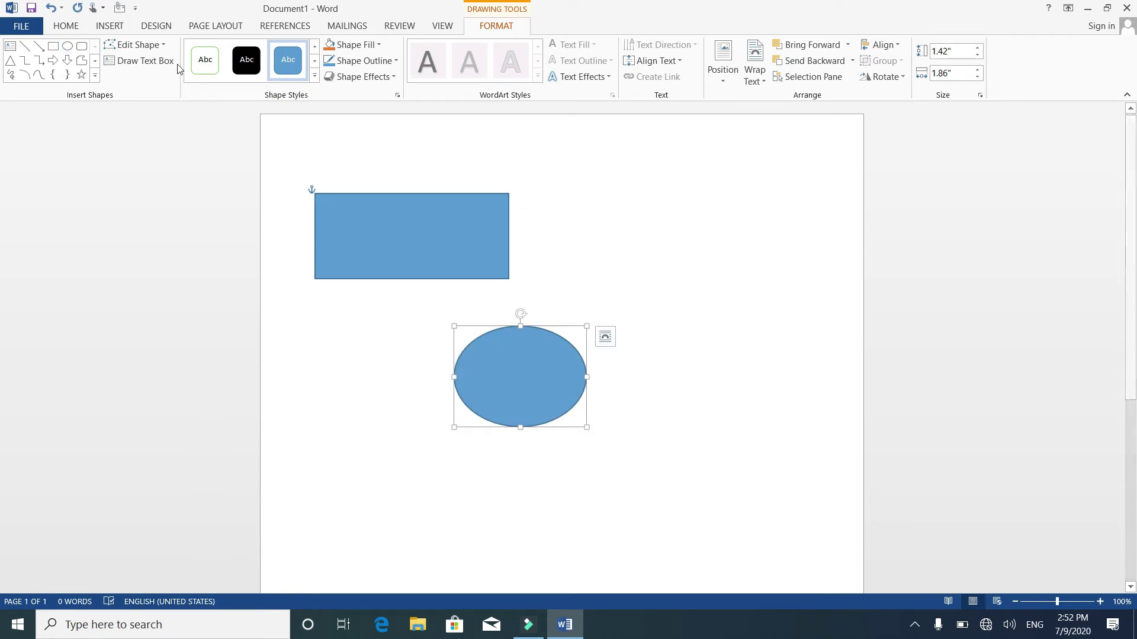
click(166, 47)
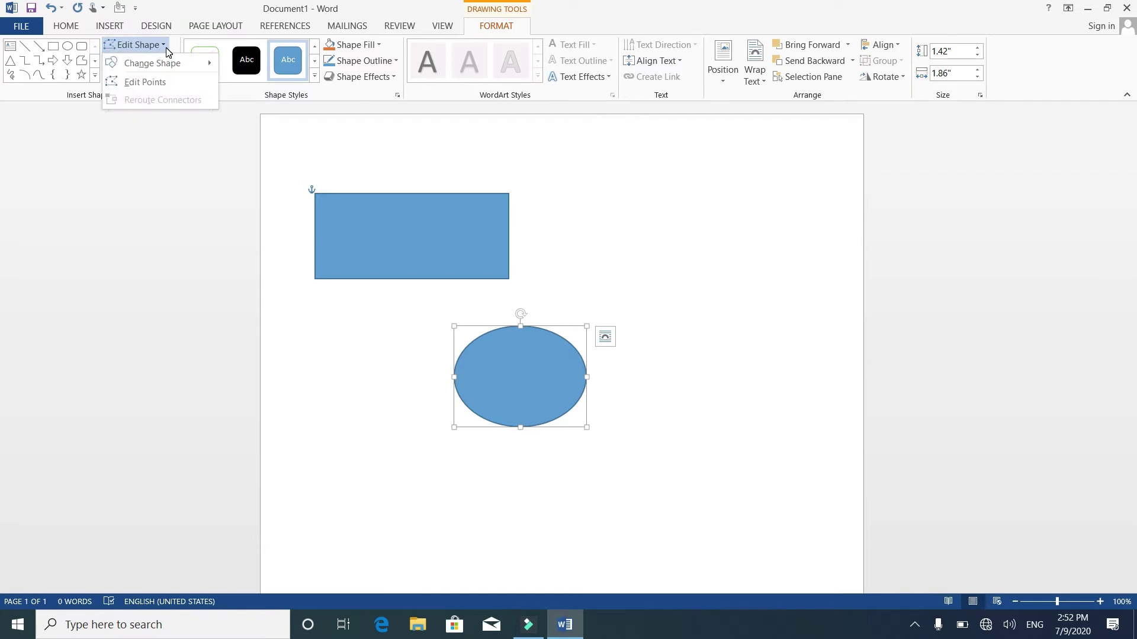
mouse_move(153, 63)
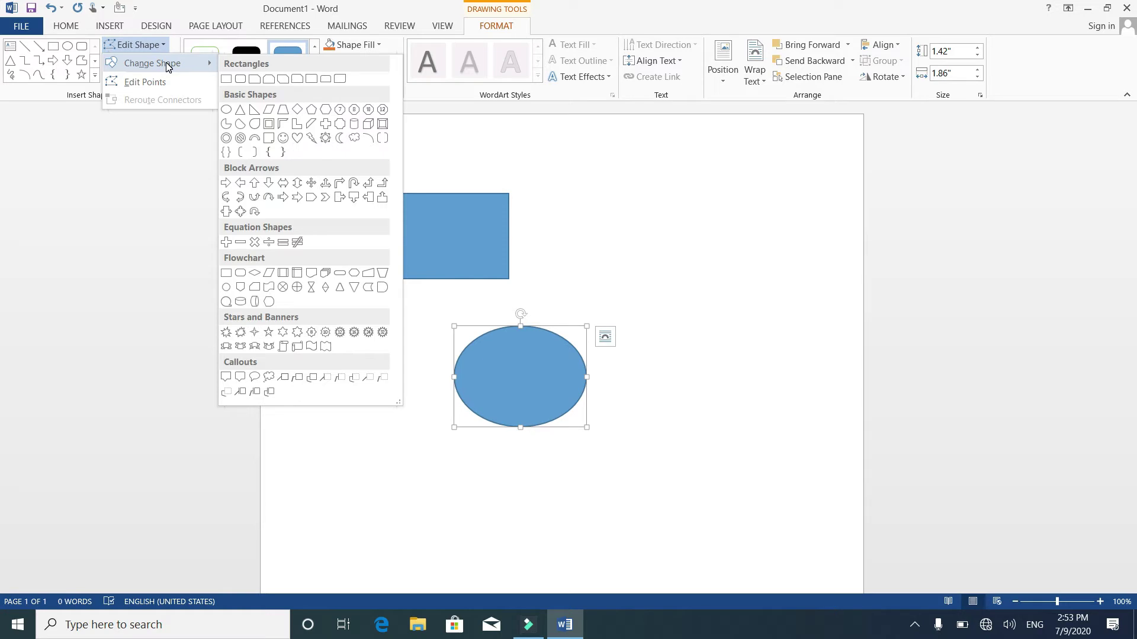
click(228, 125)
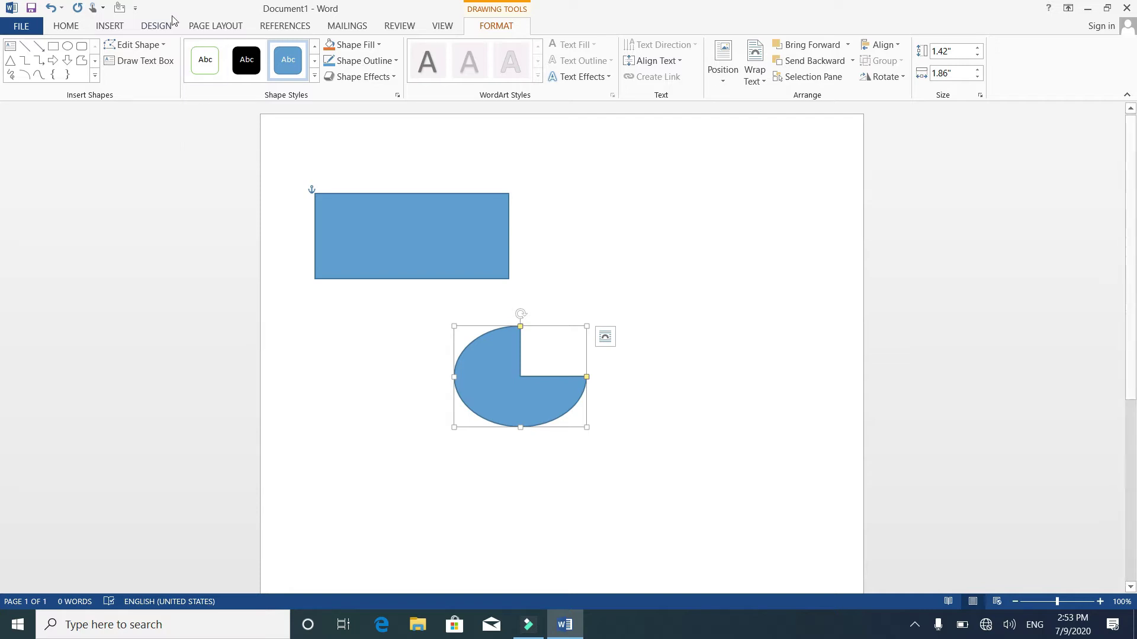
Use Edit Points to drag the pie's vertices into a rounded 2.5" by 2.27" freeform blob
click(152, 45)
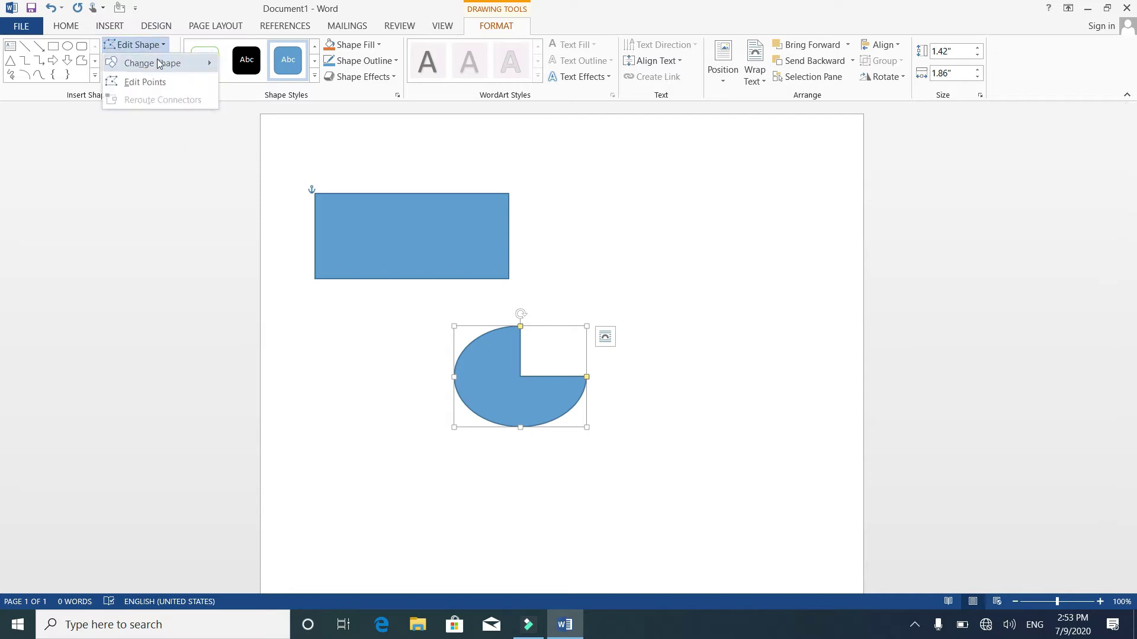
click(144, 82)
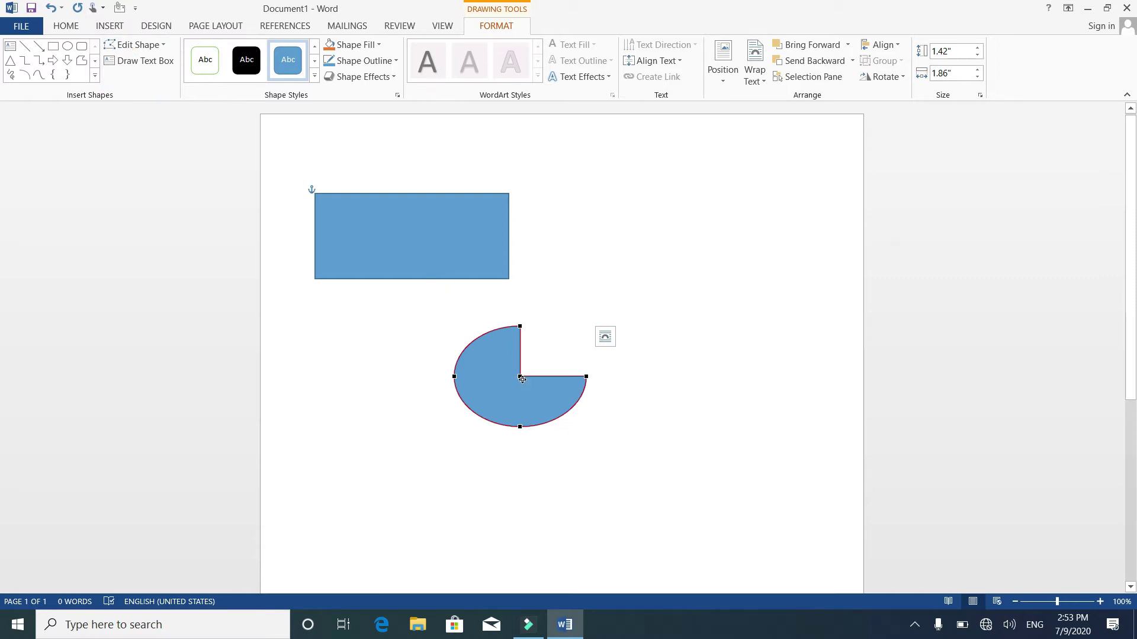
drag(520, 378, 614, 305)
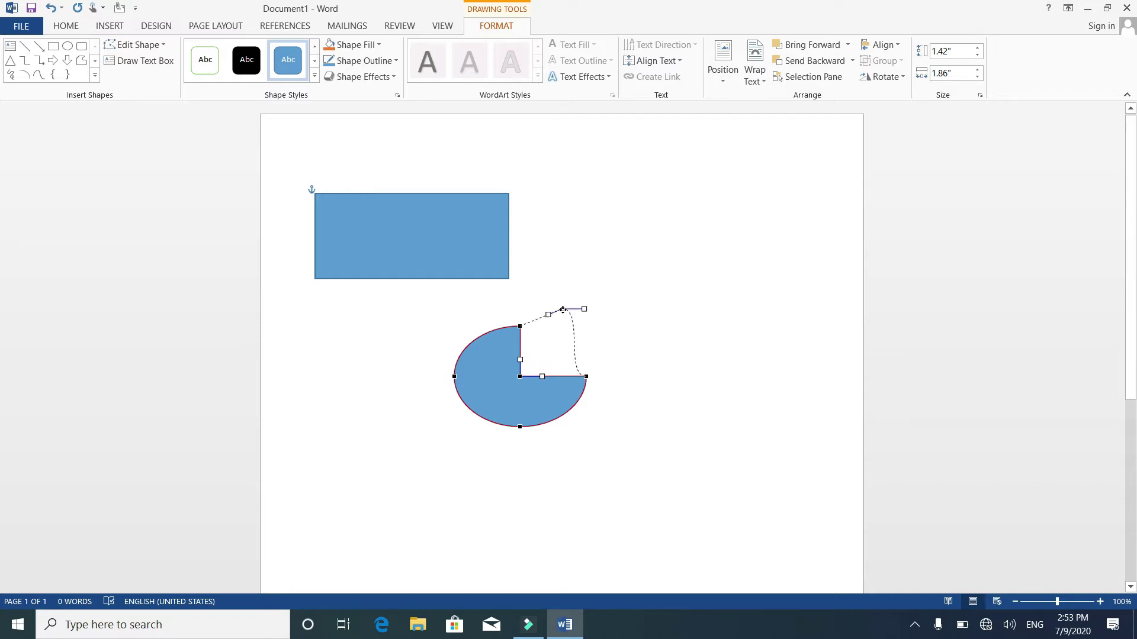
drag(614, 304, 561, 310)
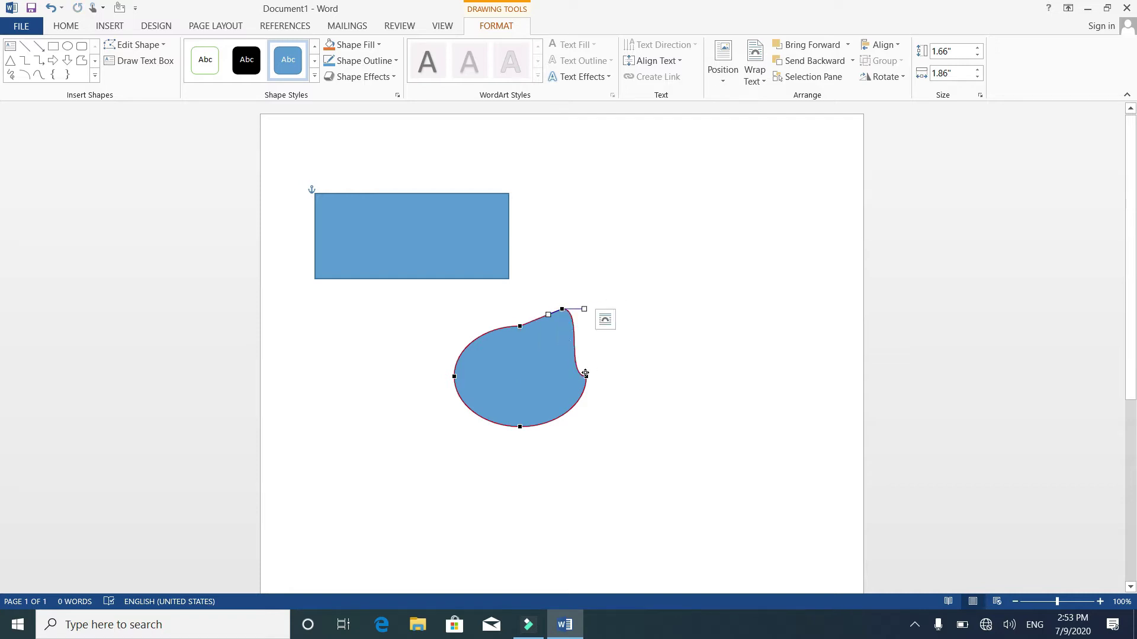
drag(585, 375, 614, 343)
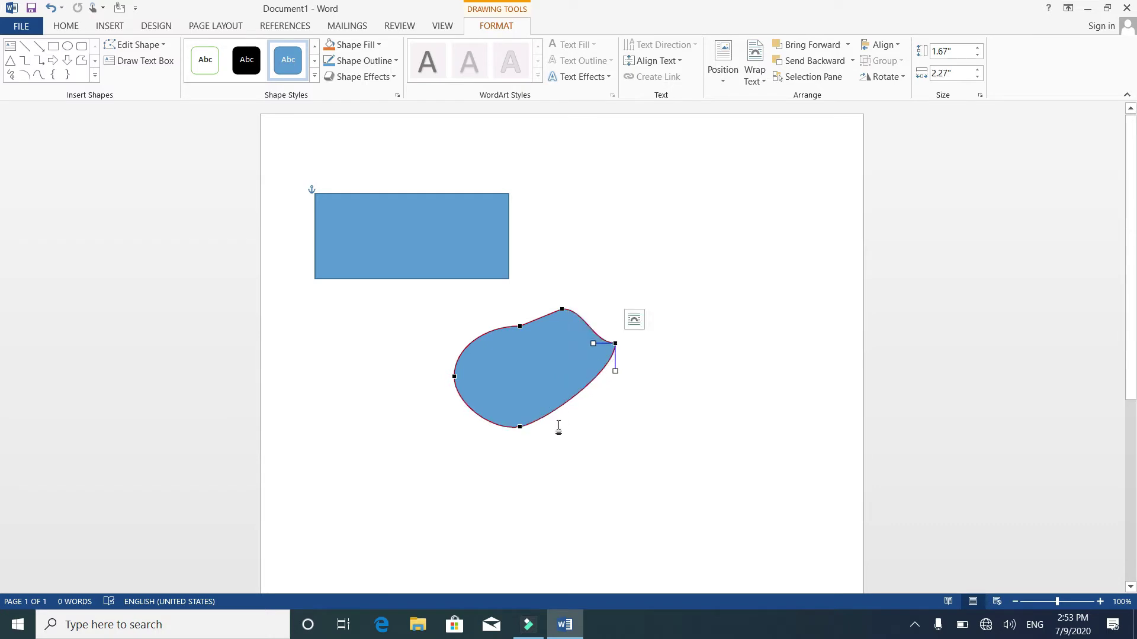
drag(521, 427, 541, 462)
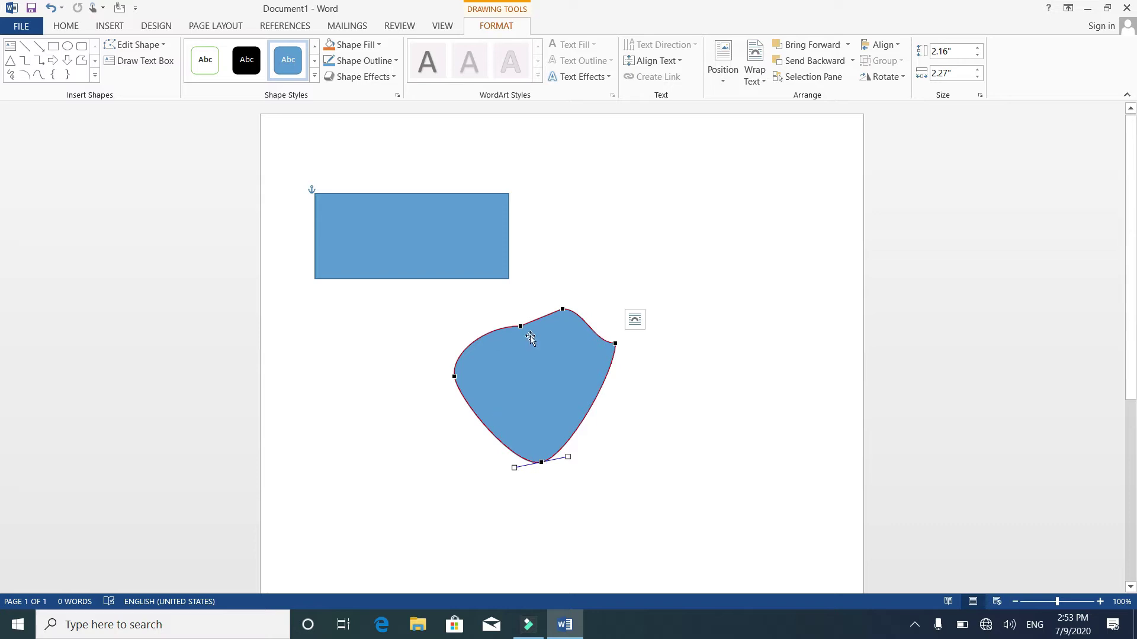
mouse_move(521, 325)
mouse_down()
mouse_move(515, 285)
mouse_move(576, 287)
mouse_up()
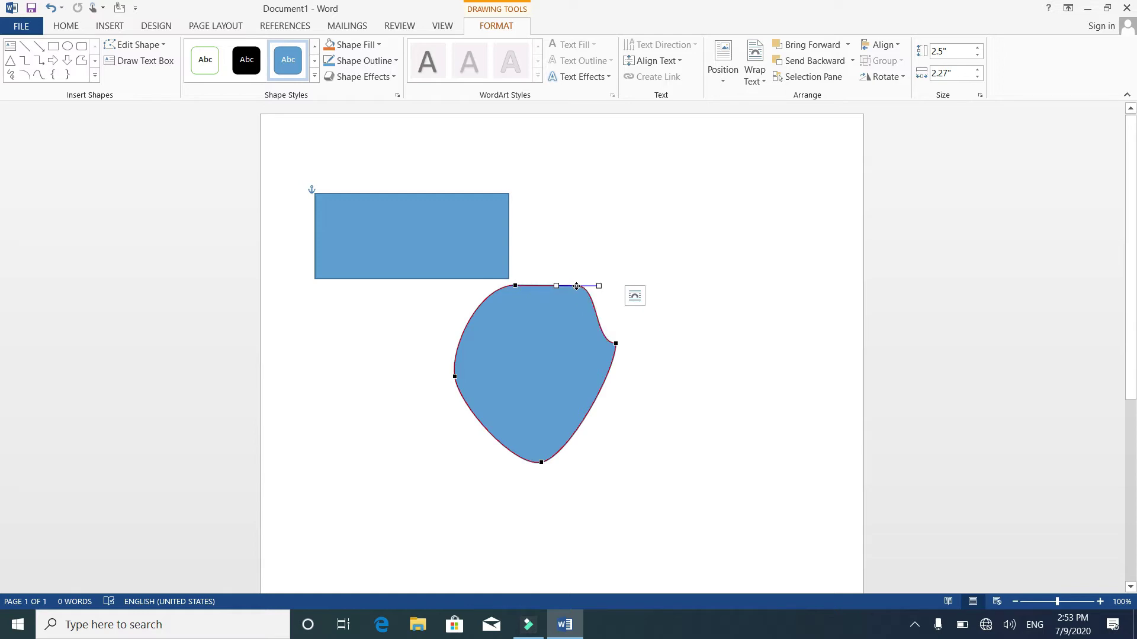
Draw three text boxes: a small one inside the rectangle, one below it, one to its right
click(153, 65)
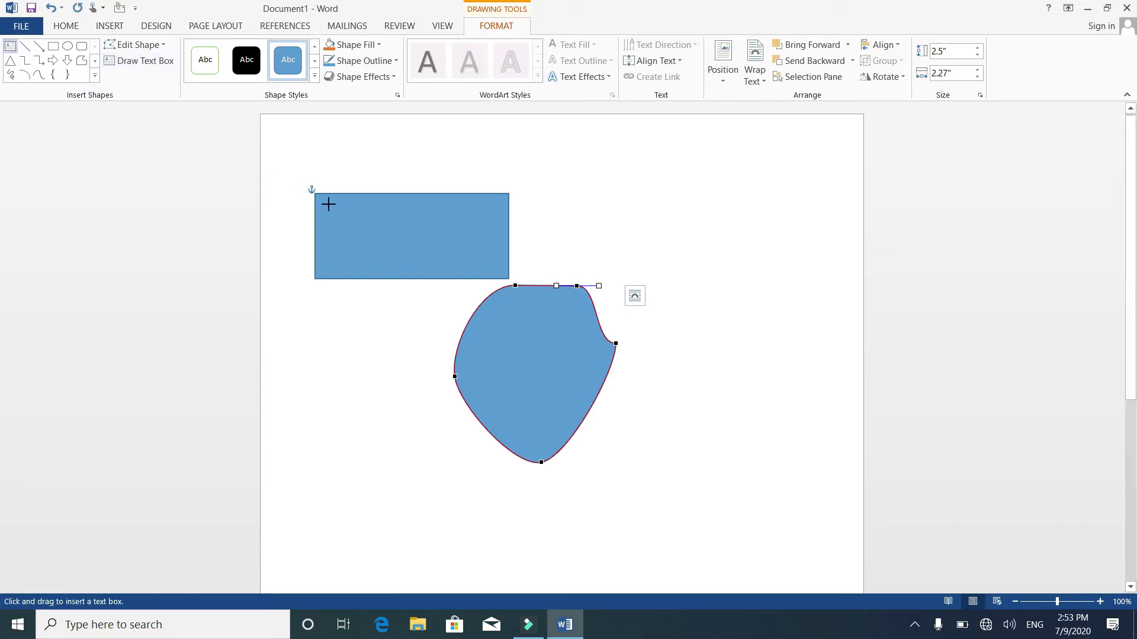
drag(323, 203, 387, 233)
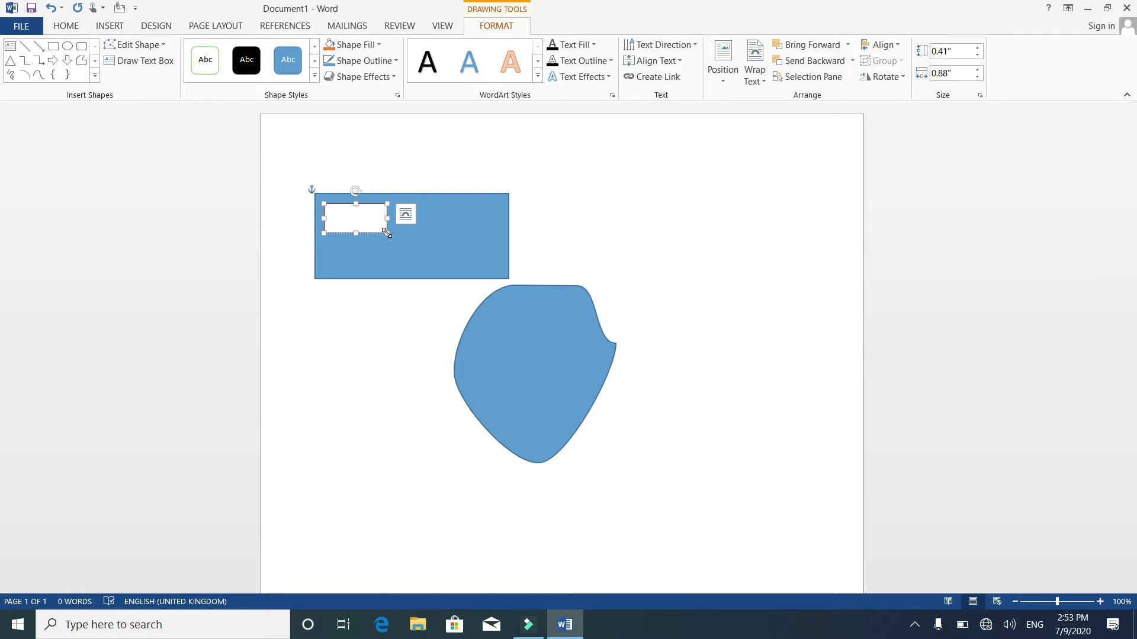
click(13, 51)
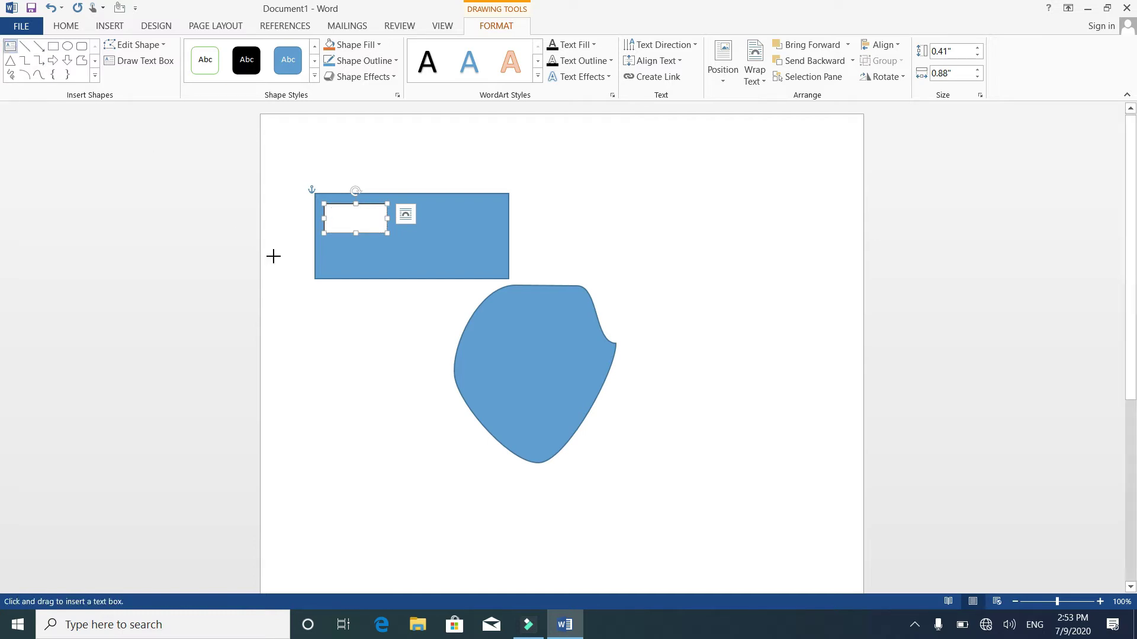
drag(309, 304, 420, 406)
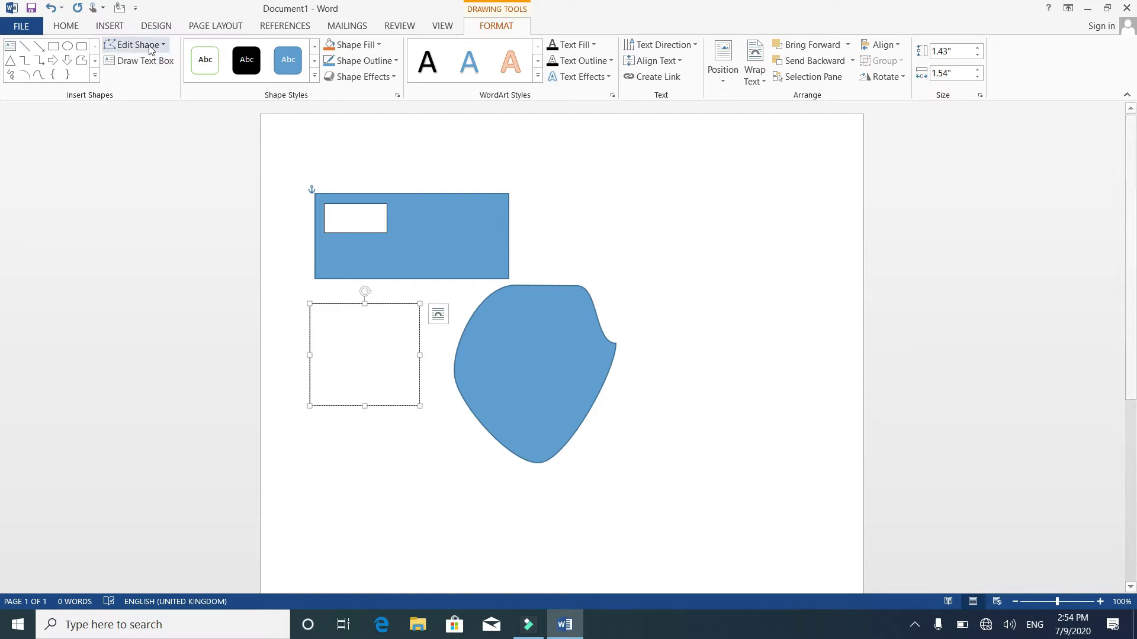
click(149, 67)
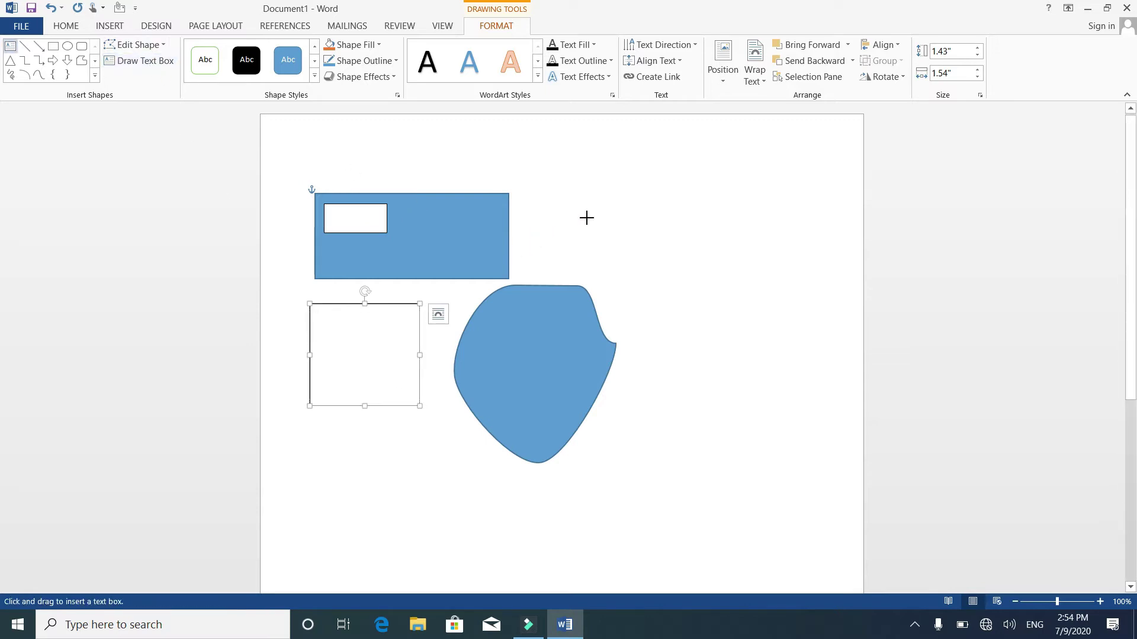
drag(576, 191, 732, 296)
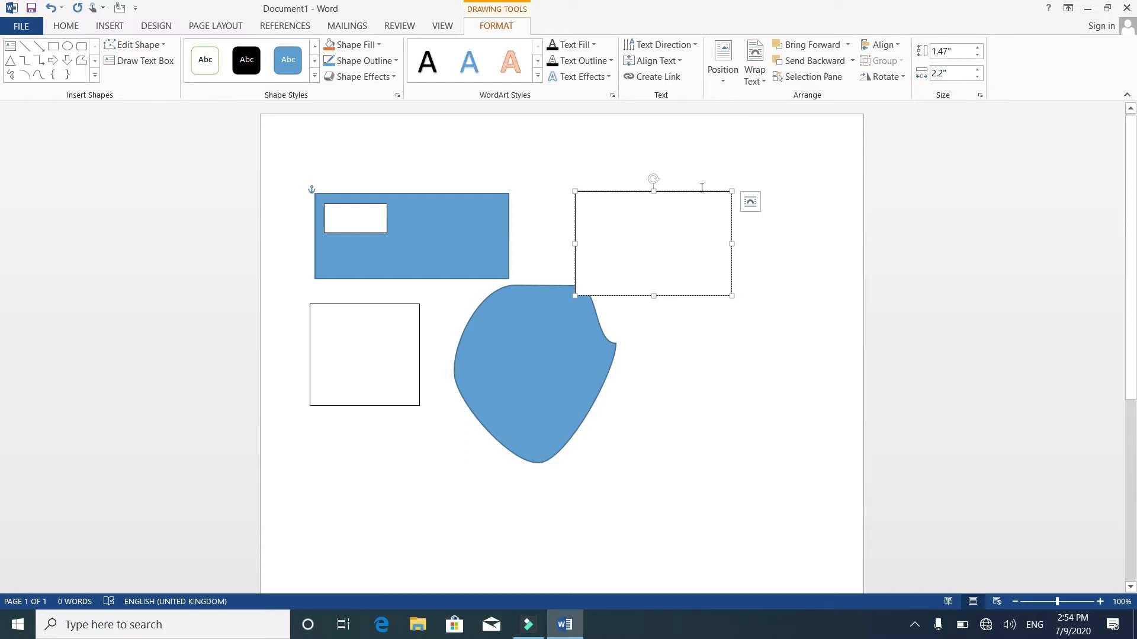
click(475, 251)
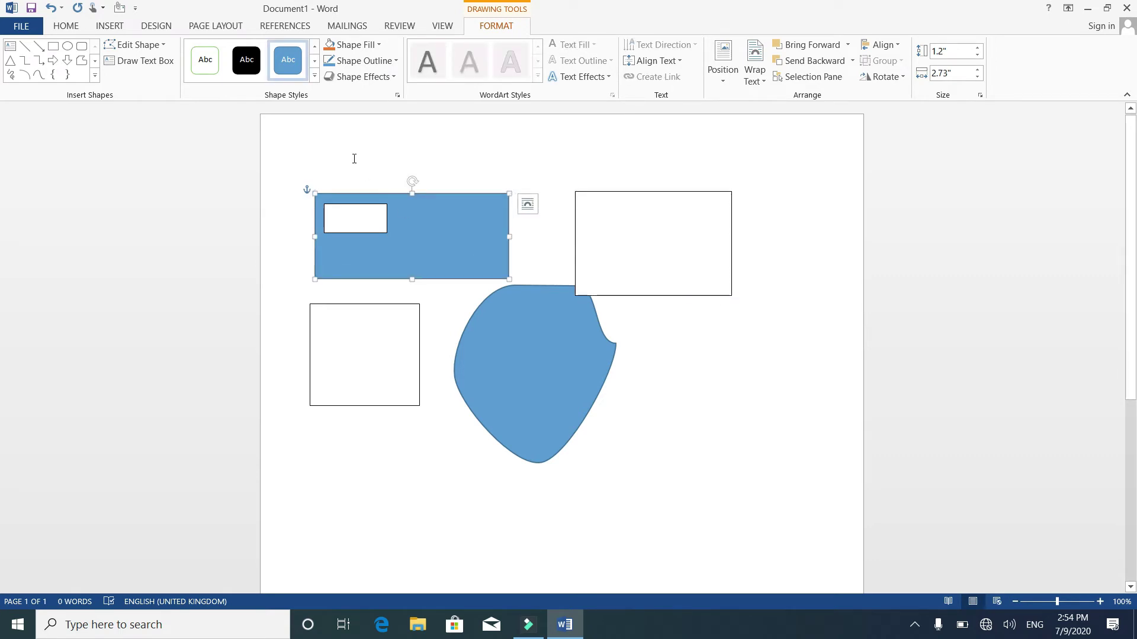
Apply the light green shape style to the rectangle, leaving the custom fill colour unchanged
click(314, 75)
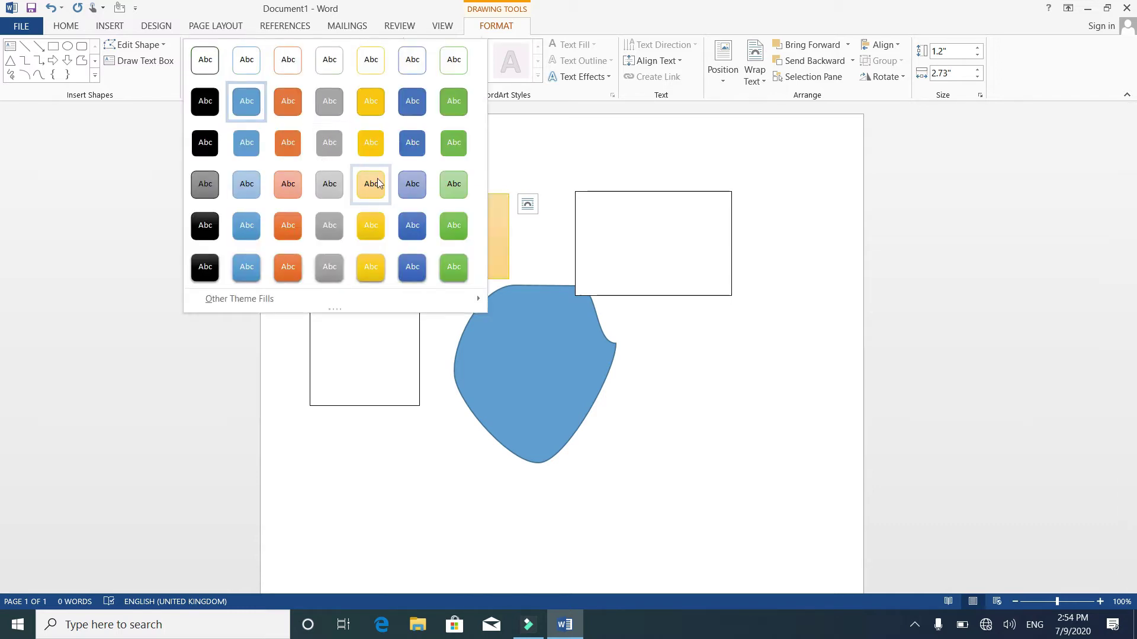
click(452, 185)
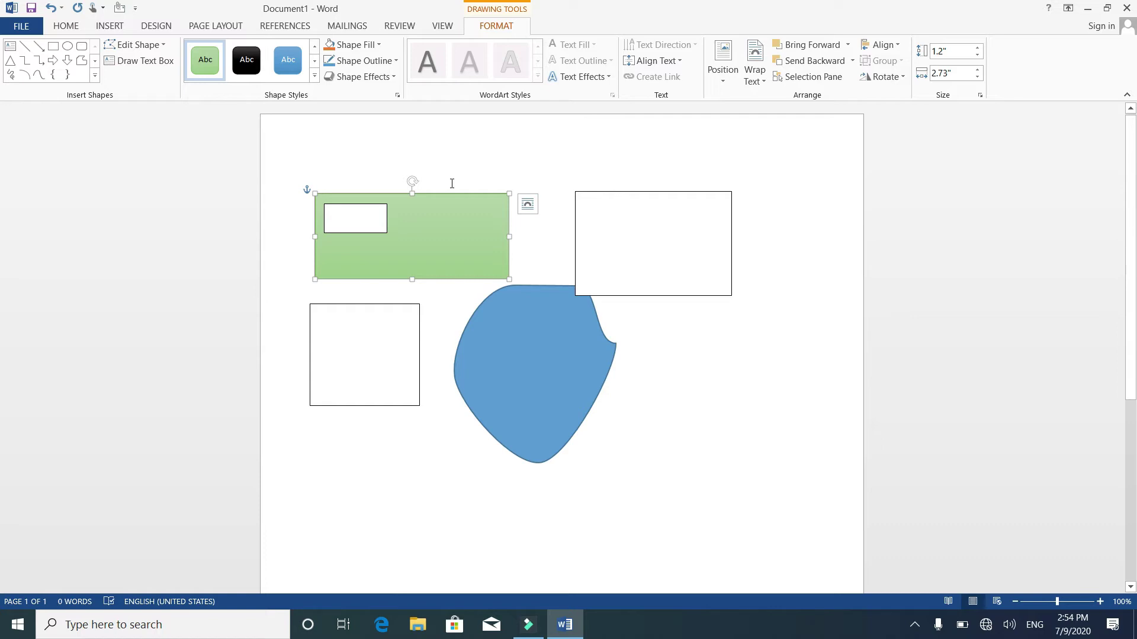
click(378, 45)
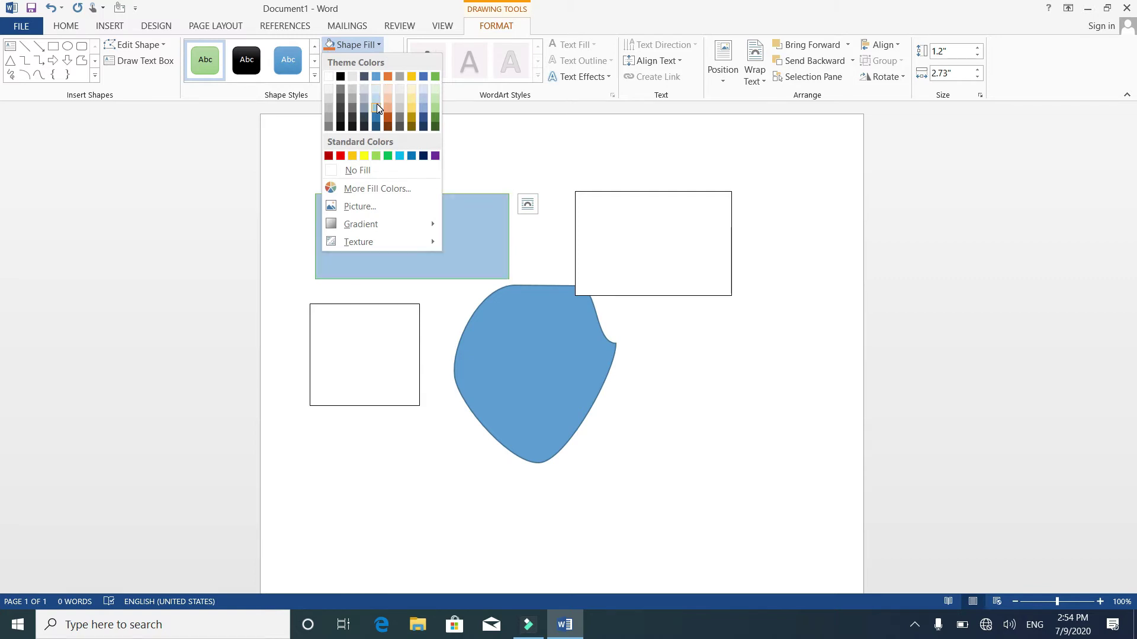
click(371, 189)
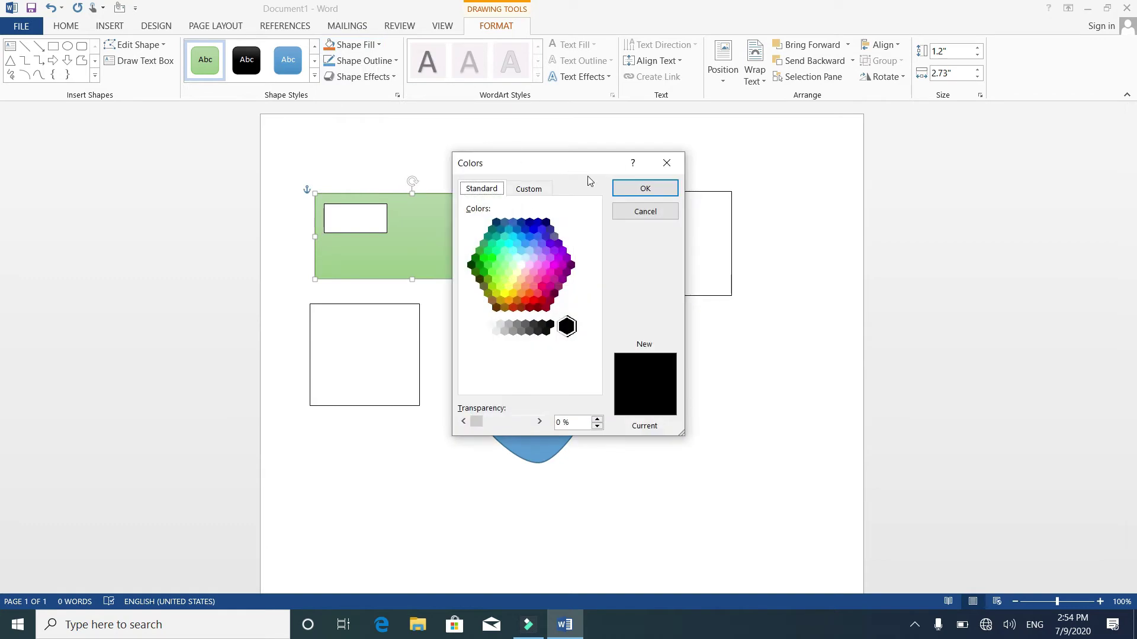
click(635, 212)
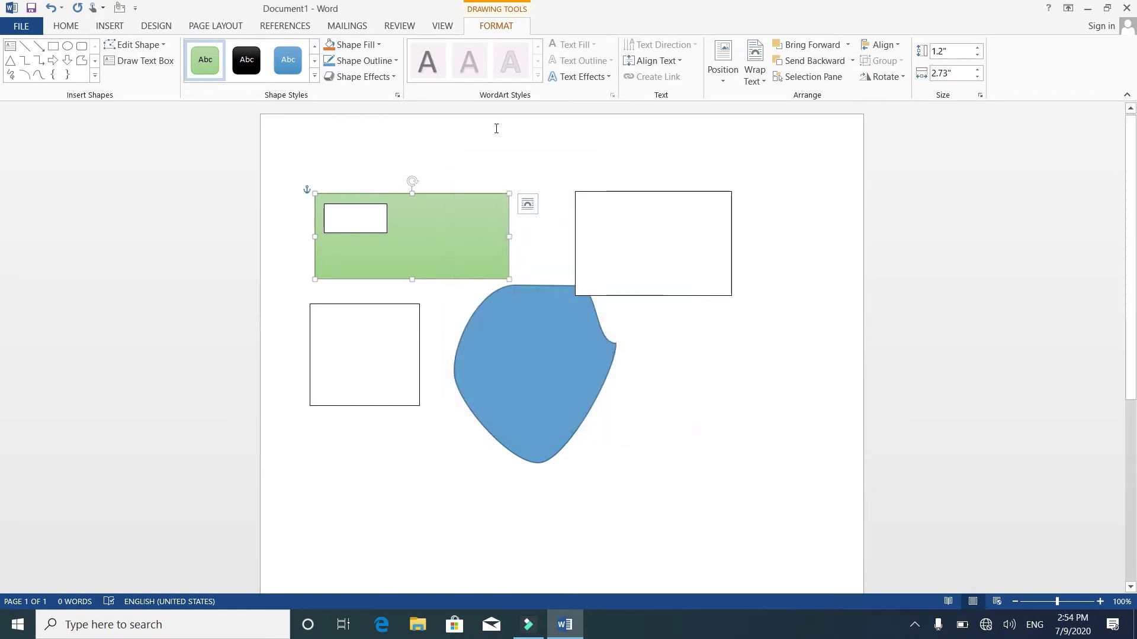
click(379, 46)
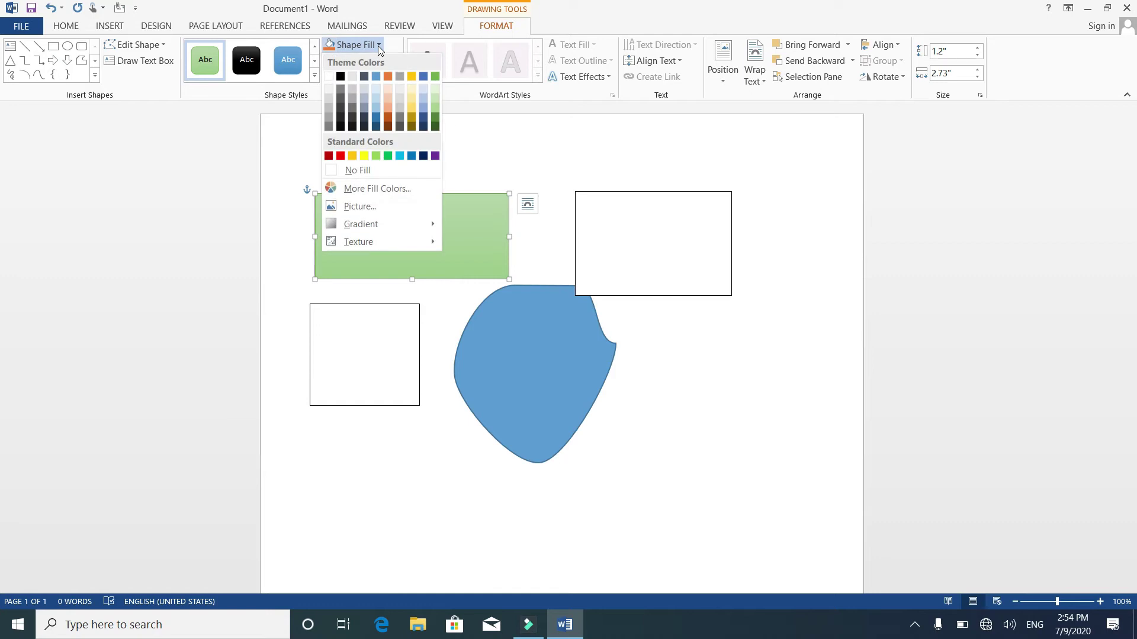
click(396, 212)
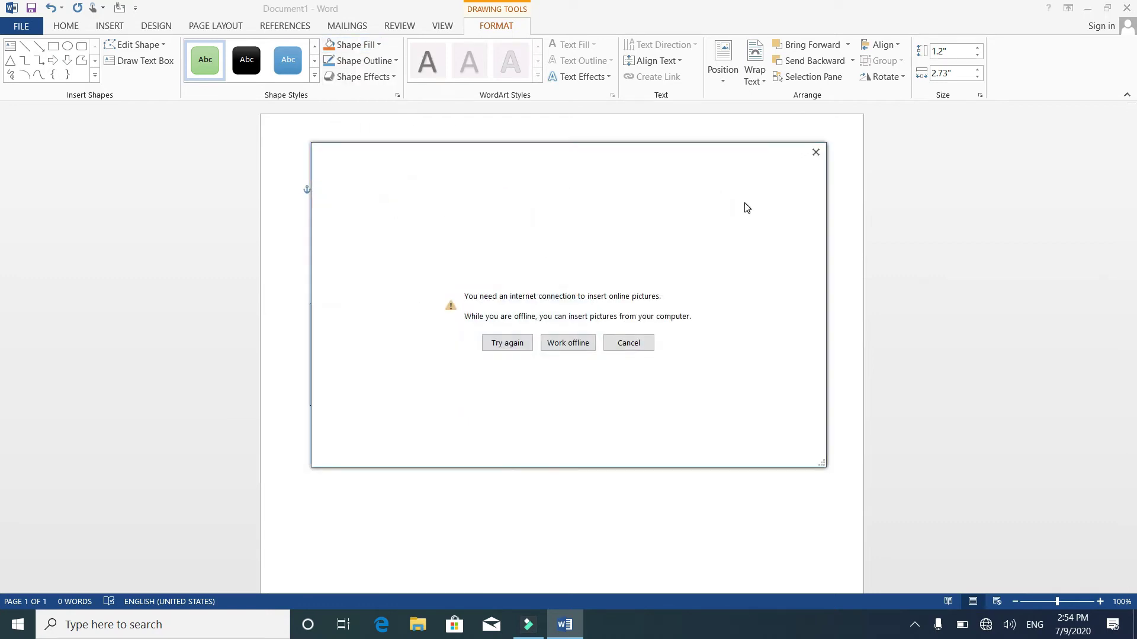
click(816, 154)
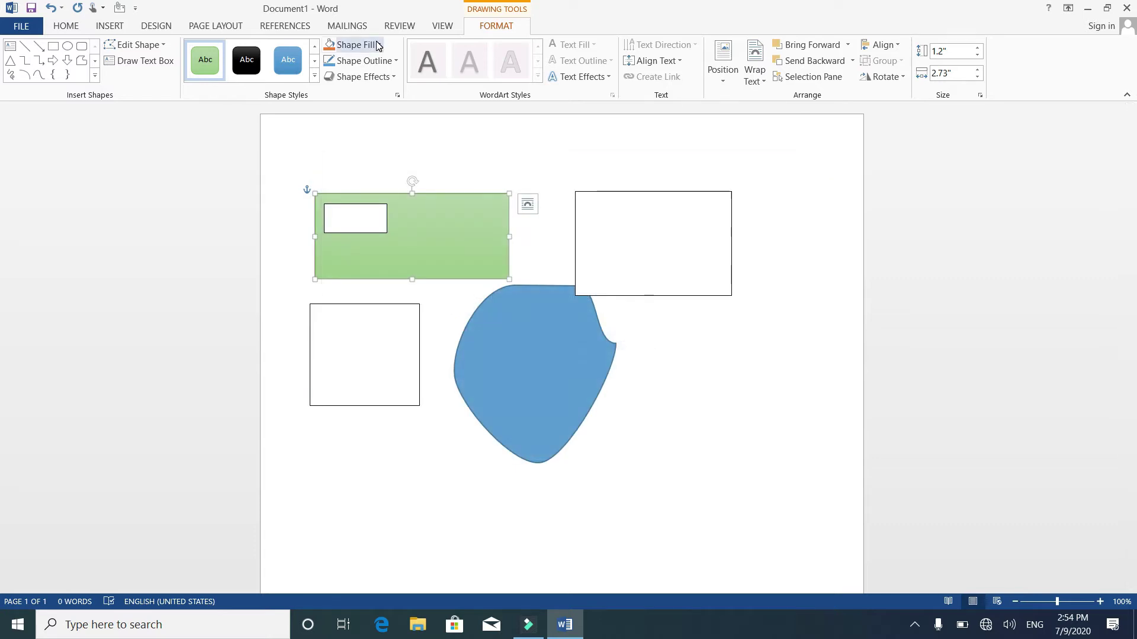
click(377, 45)
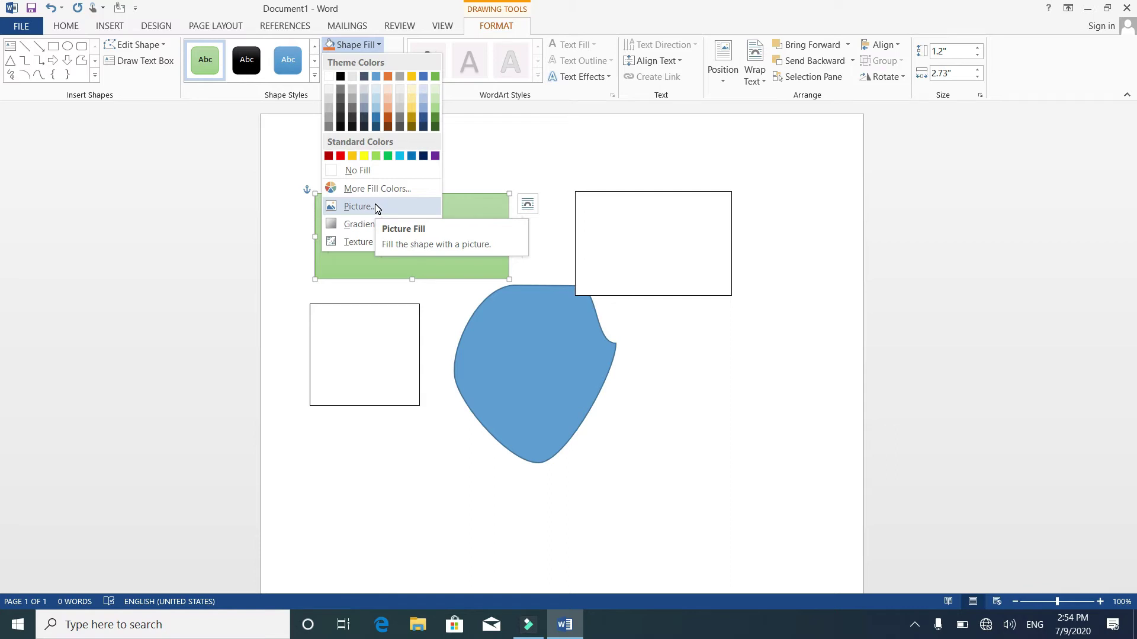
click(375, 207)
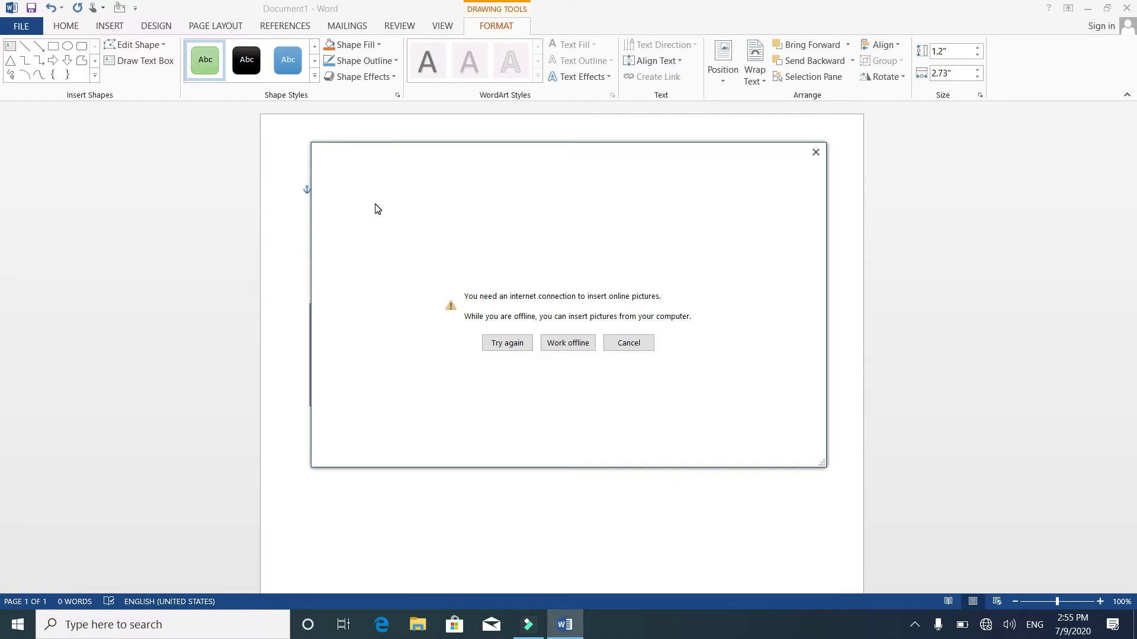
click(815, 154)
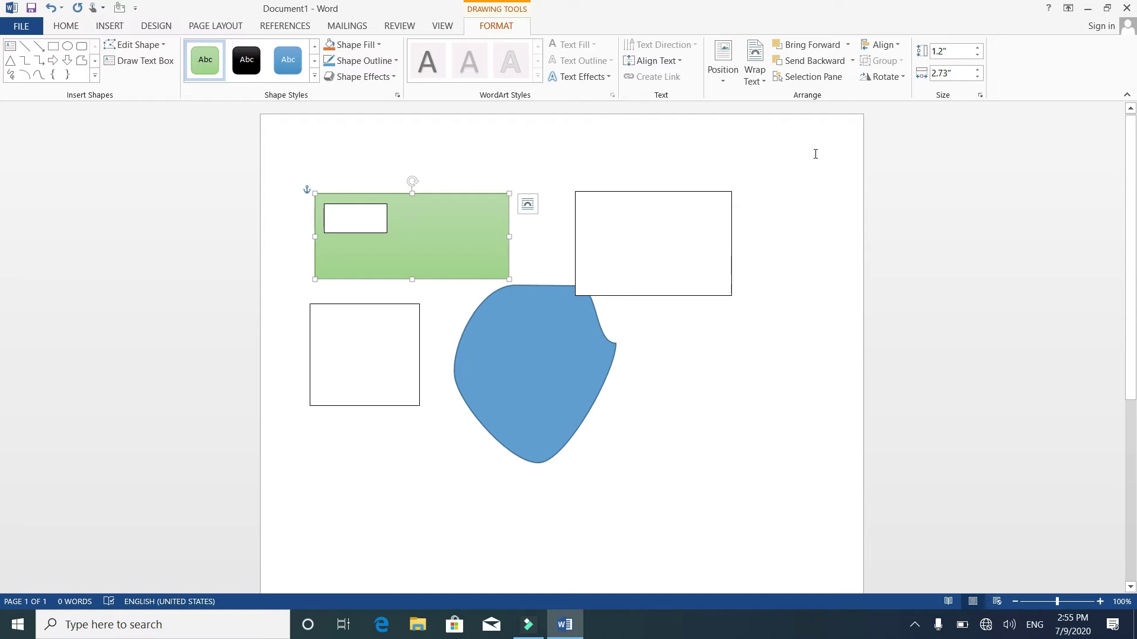
Fill the rectangle with a light gradient variation
click(368, 47)
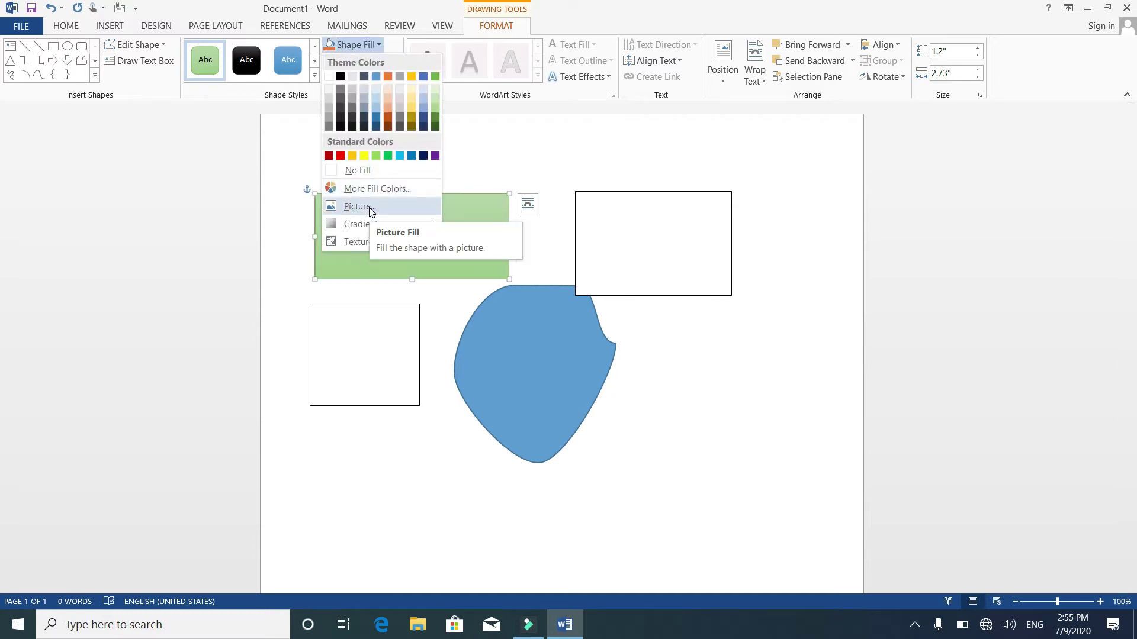
mouse_move(364, 223)
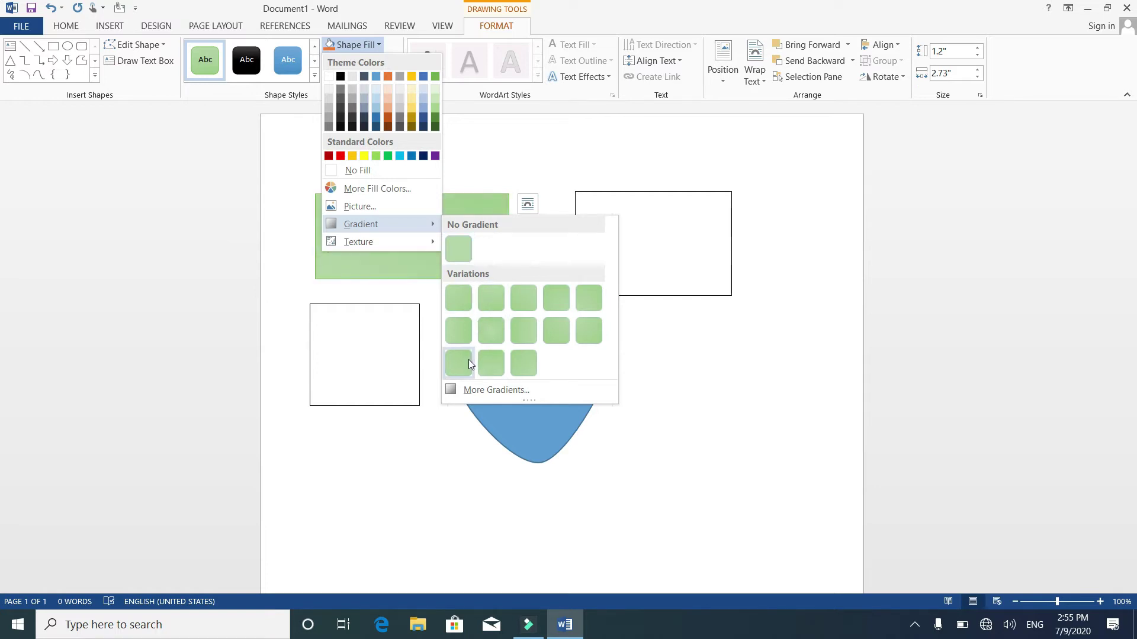
click(560, 302)
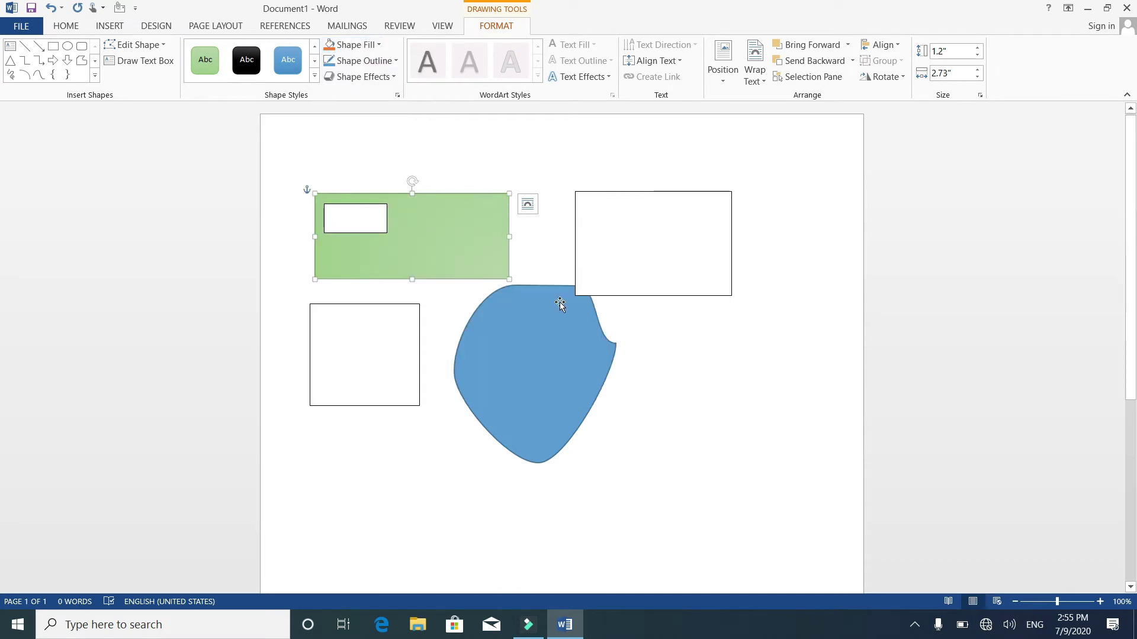
Apply the intense green shape style, then a dark radial gradient fill to the rectangle
click(314, 76)
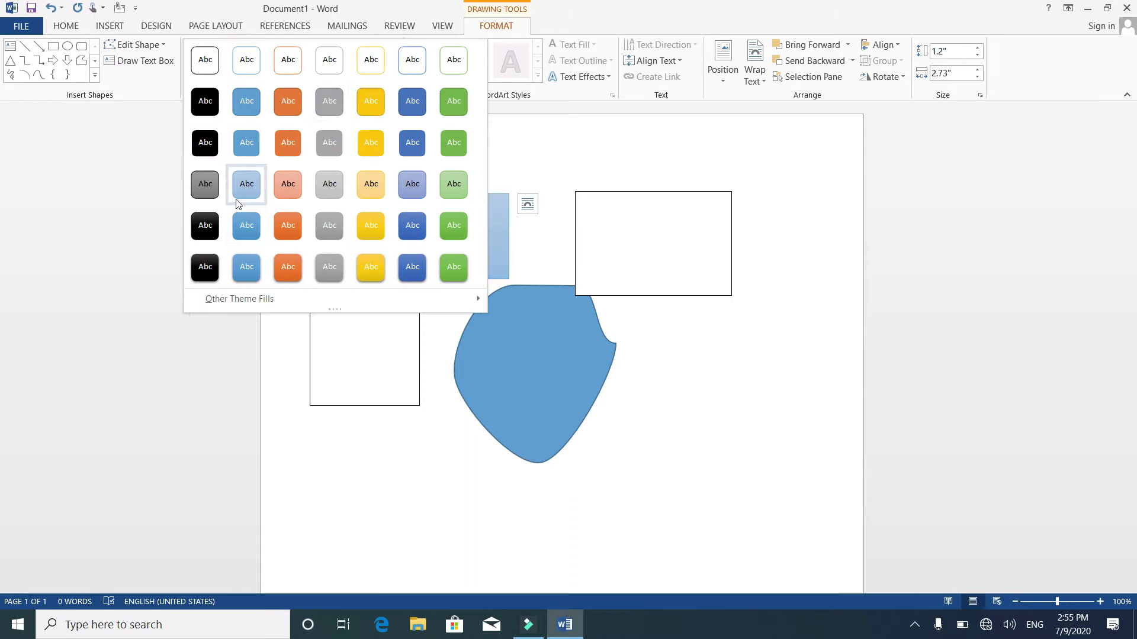
click(456, 152)
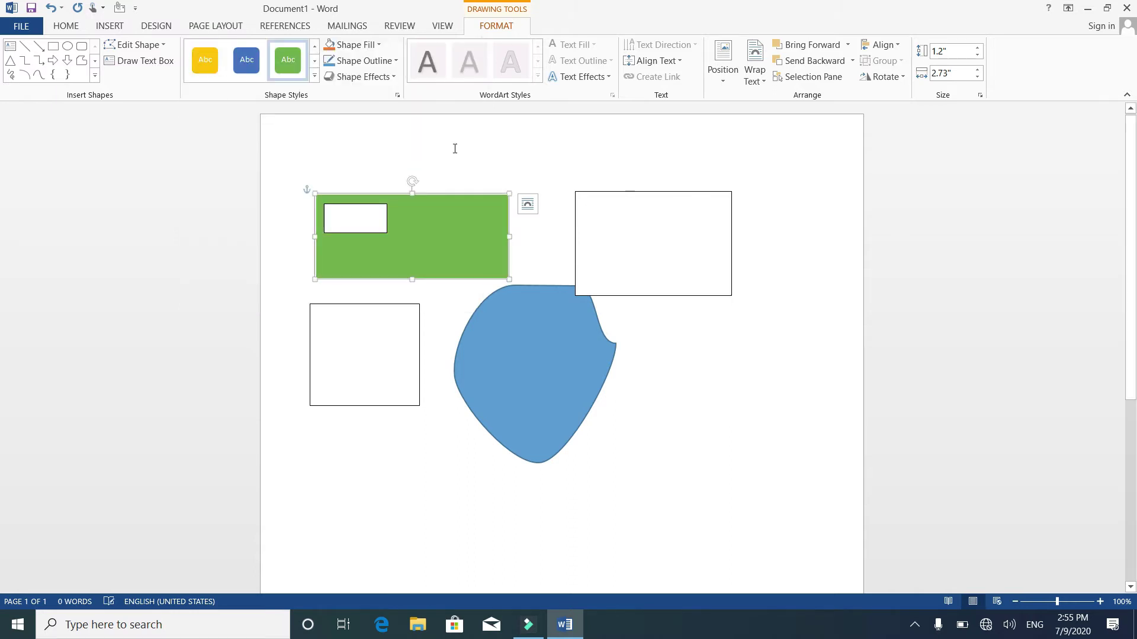
click(389, 62)
click(372, 46)
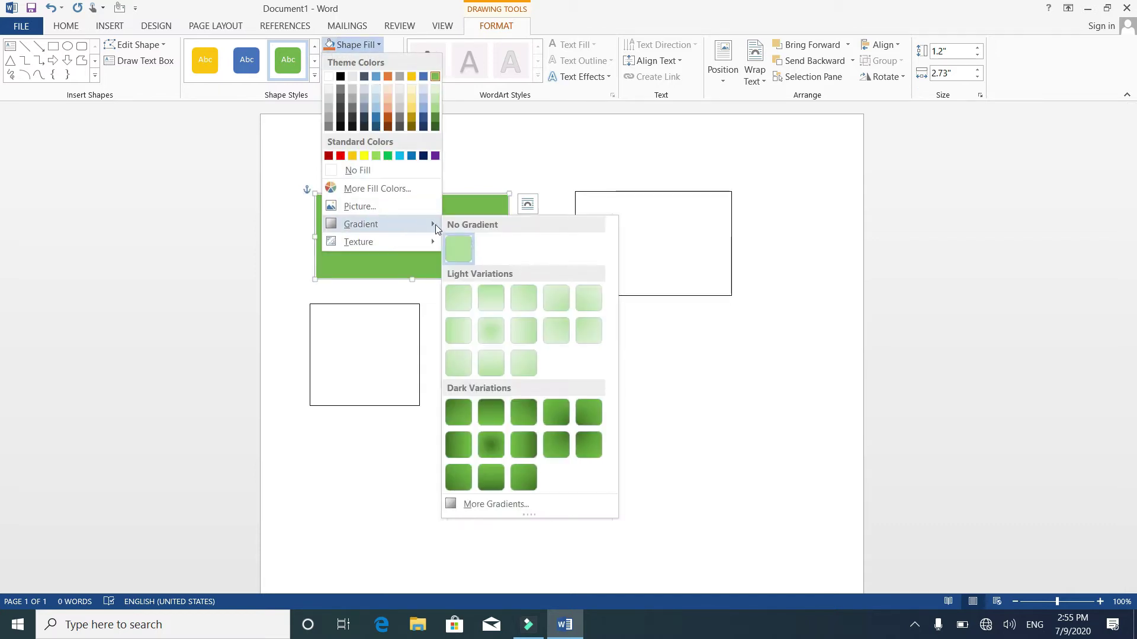
click(493, 440)
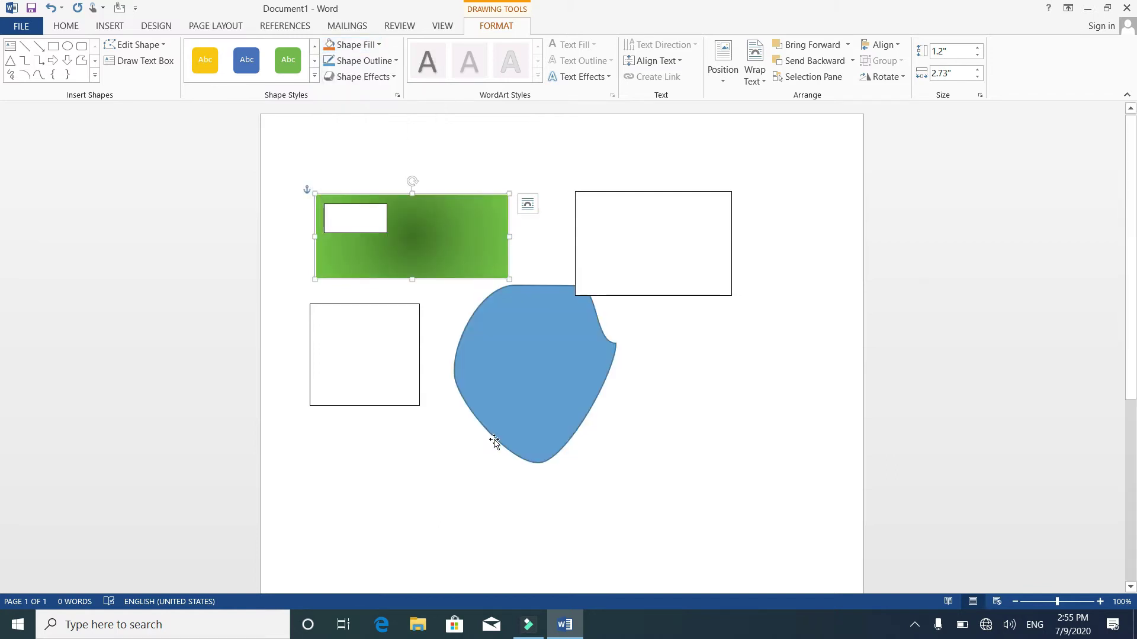
Nudge the freeform blob down and fill it with the purple woven mesh texture
click(543, 414)
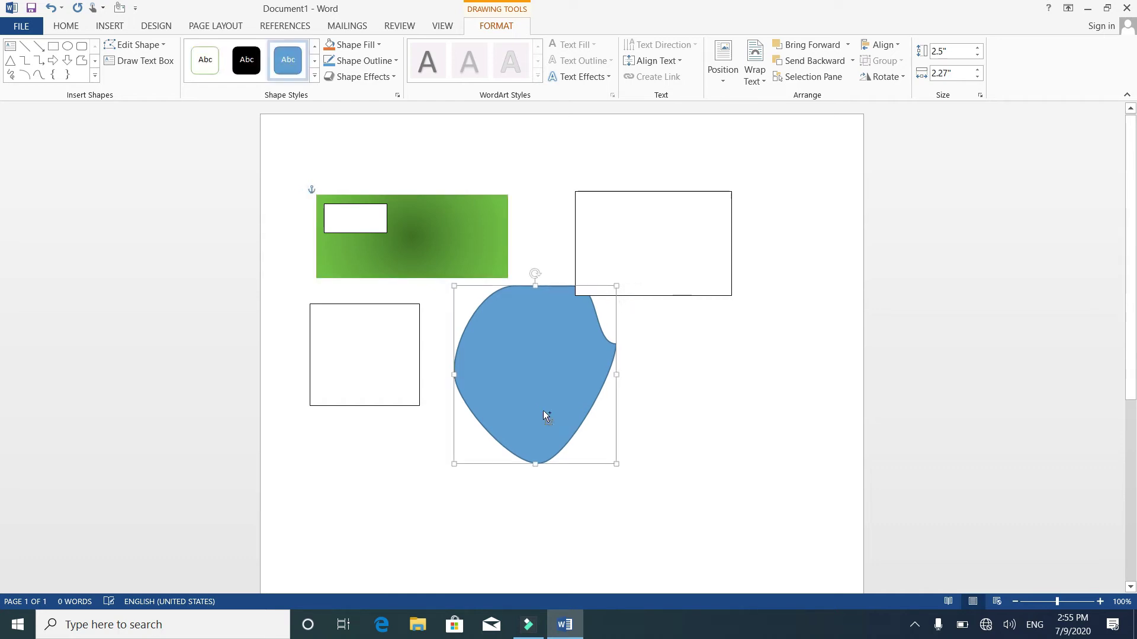
key(Down)
key(Down)
key(Down)
key(Down)
key(Down)
key(Down)
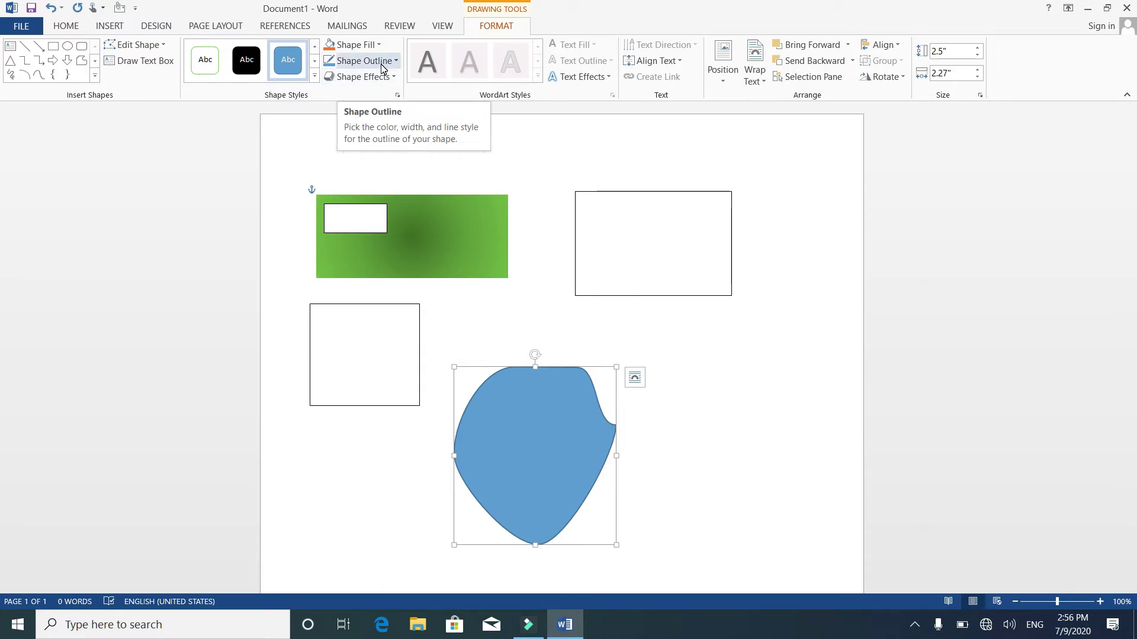
click(376, 48)
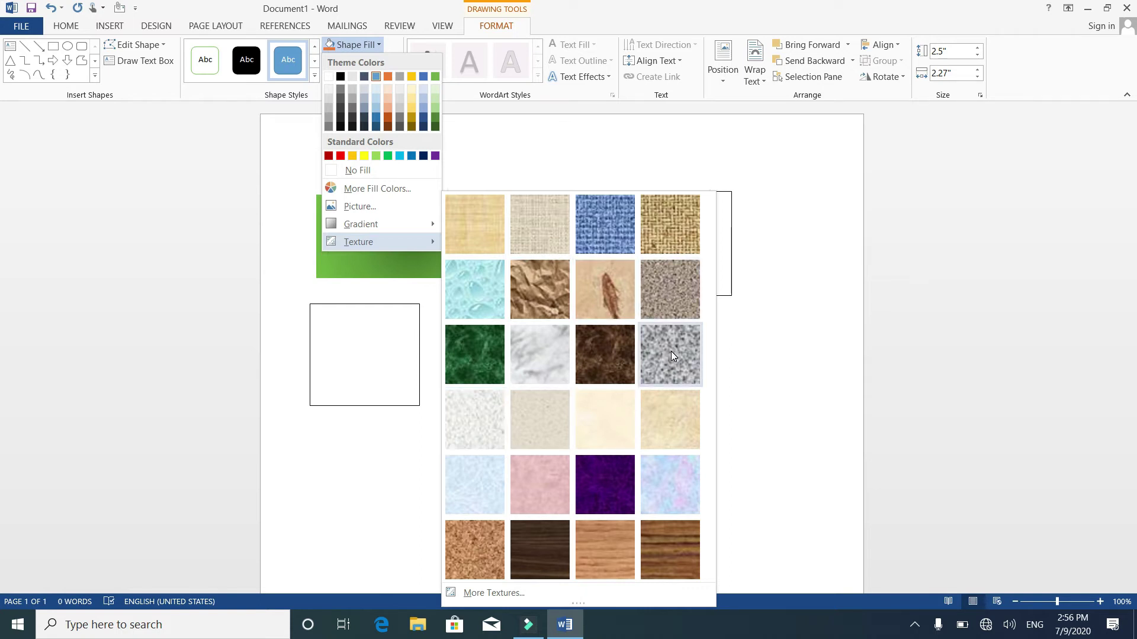
click(603, 483)
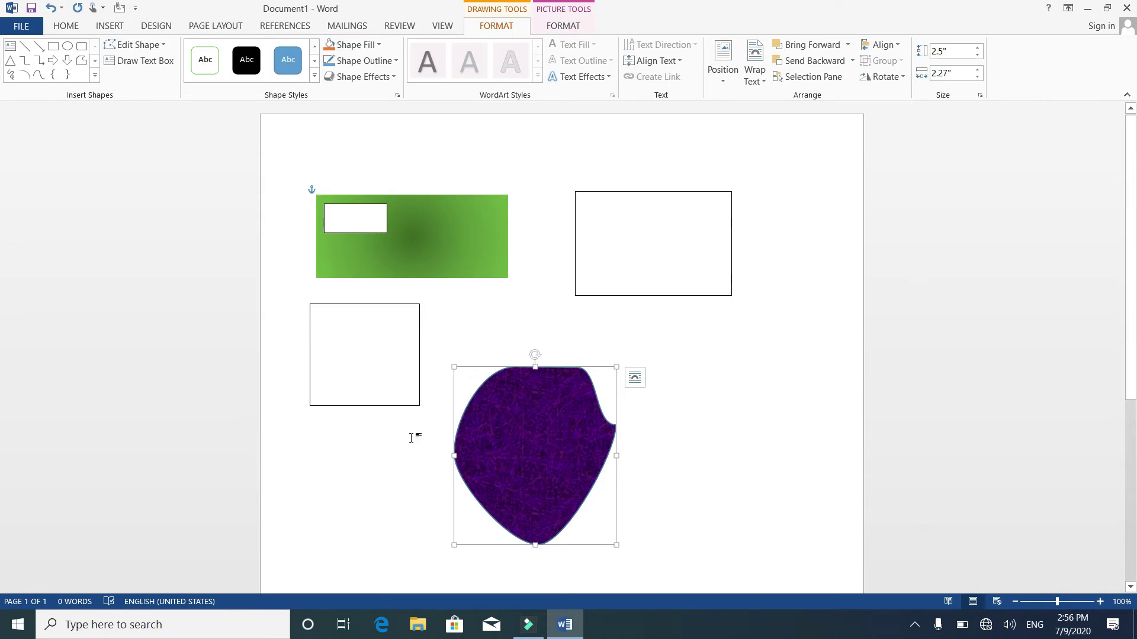
Outline the empty text box below the green rectangle in red
click(380, 394)
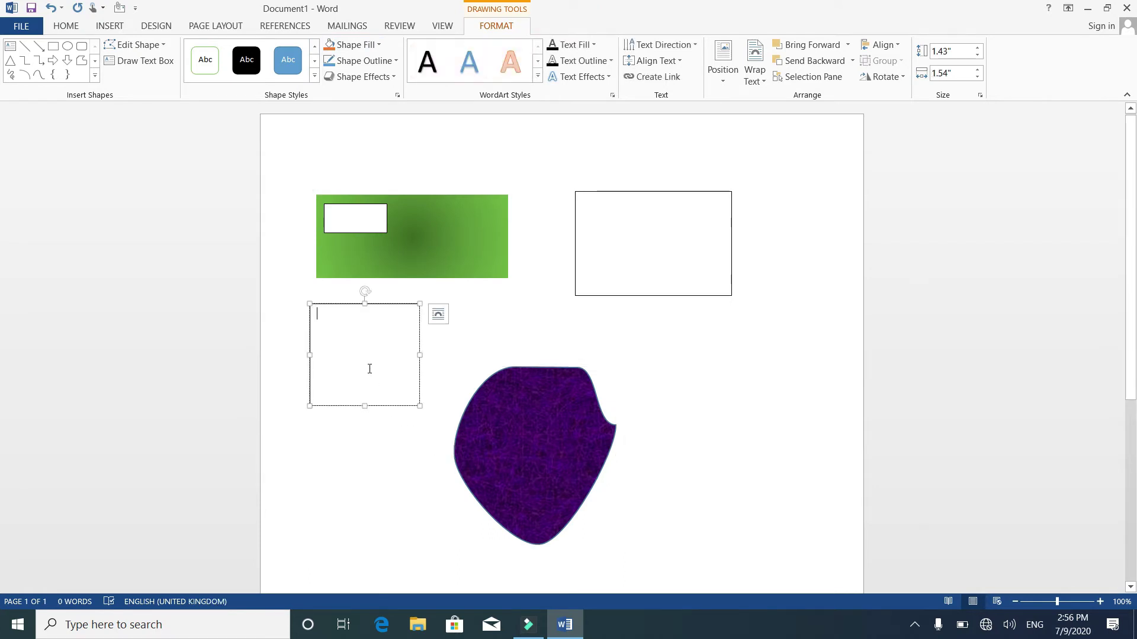
click(395, 61)
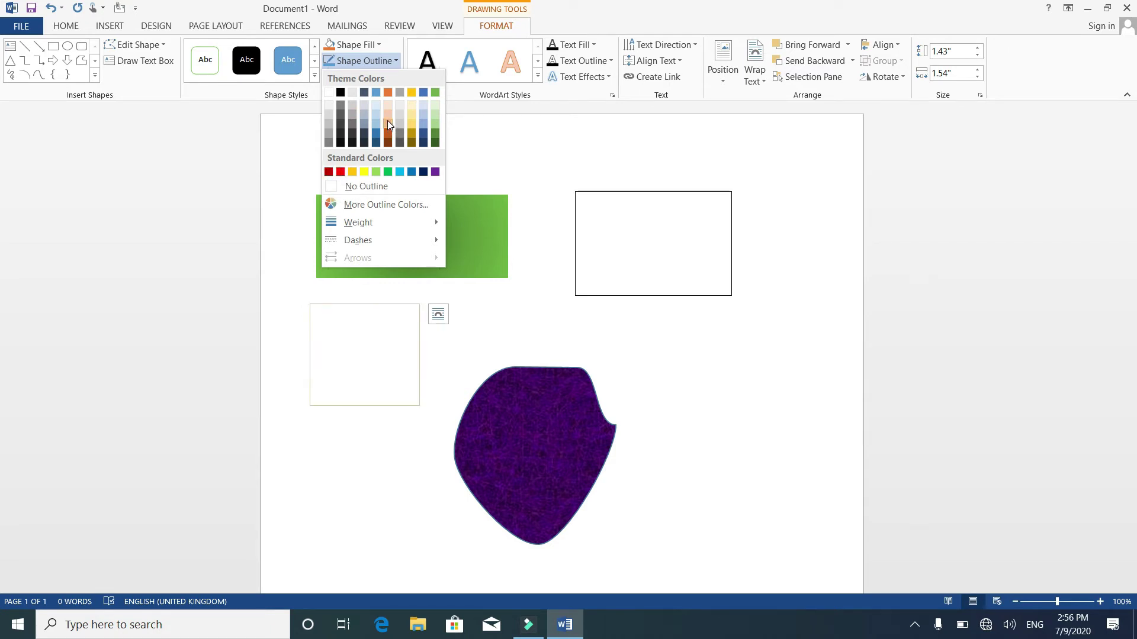
click(340, 172)
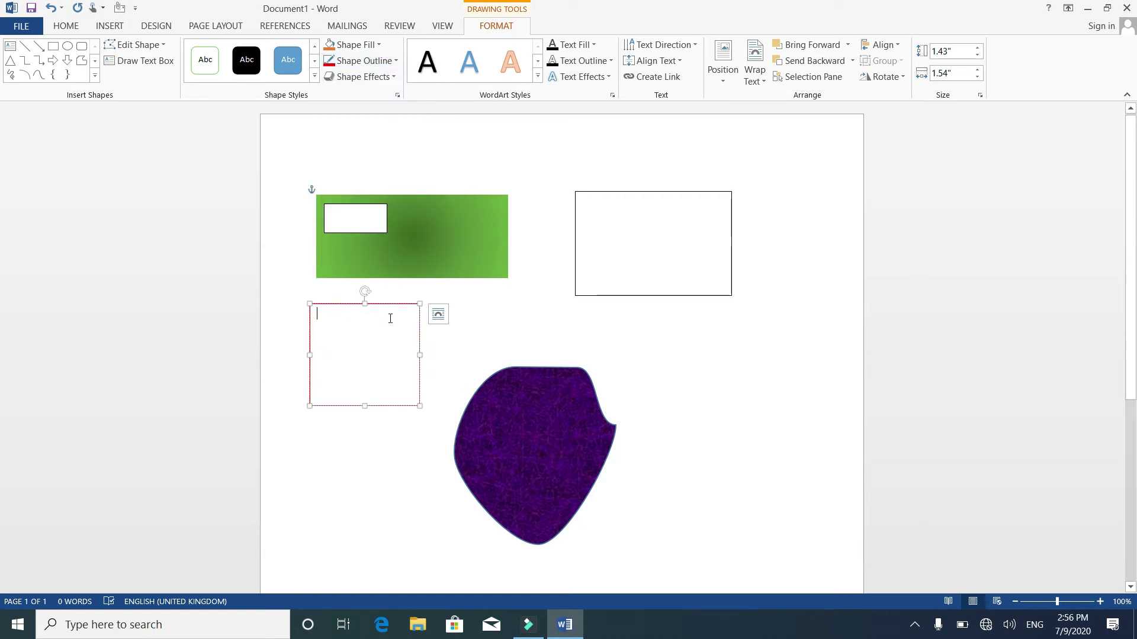
click(533, 414)
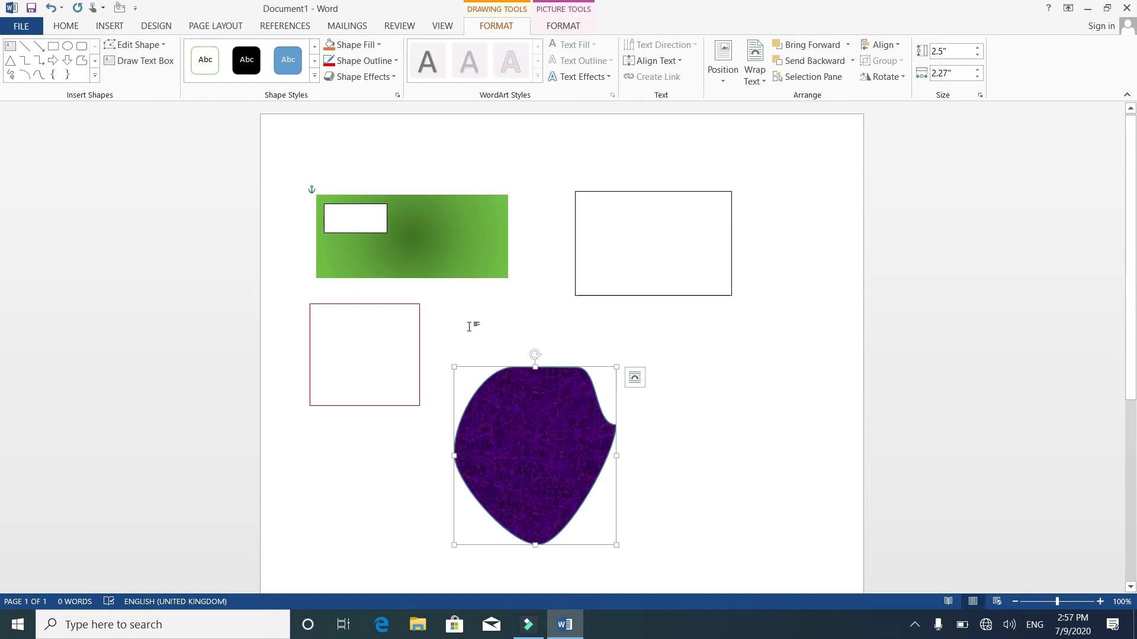
Give the purple freeform a yellow outline and thicken it to 2¼ pt
click(364, 60)
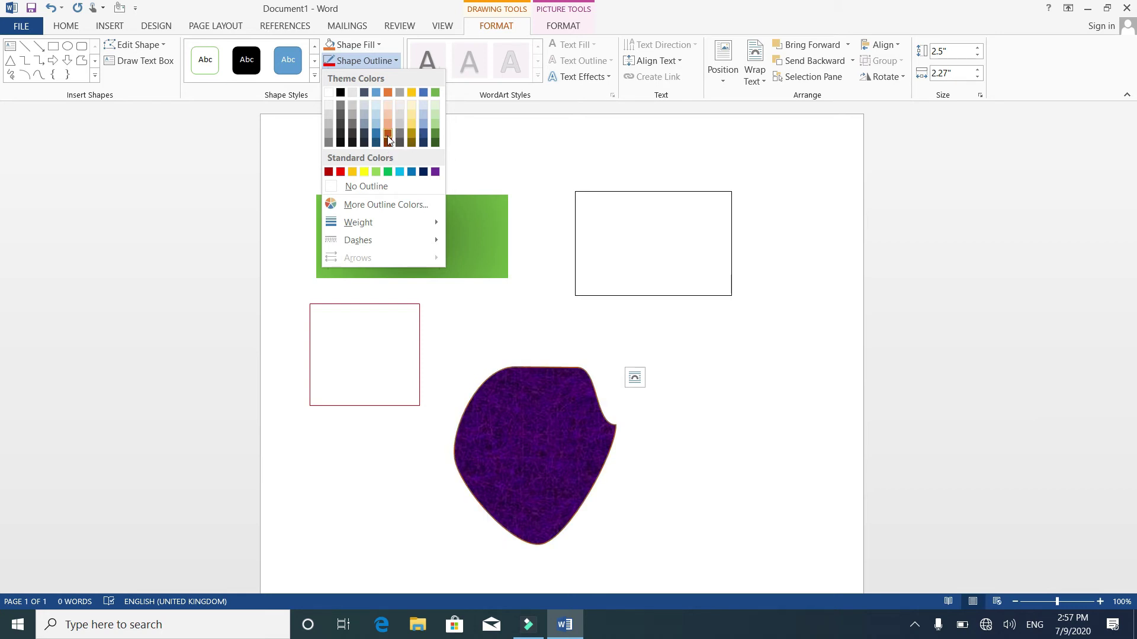
click(365, 173)
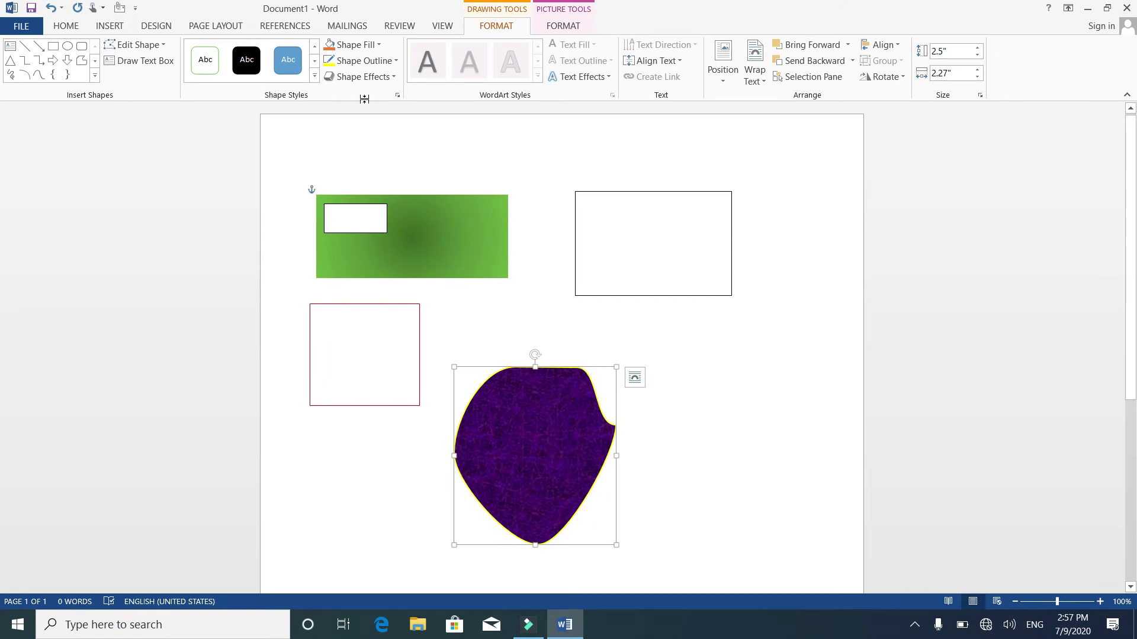
click(388, 64)
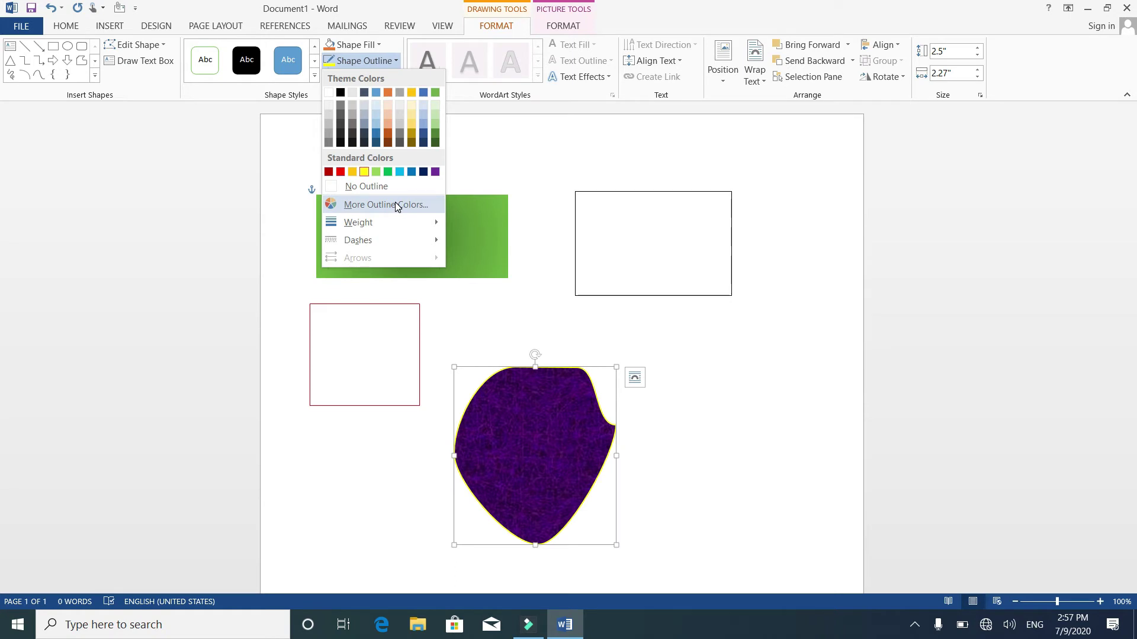
mouse_move(357, 222)
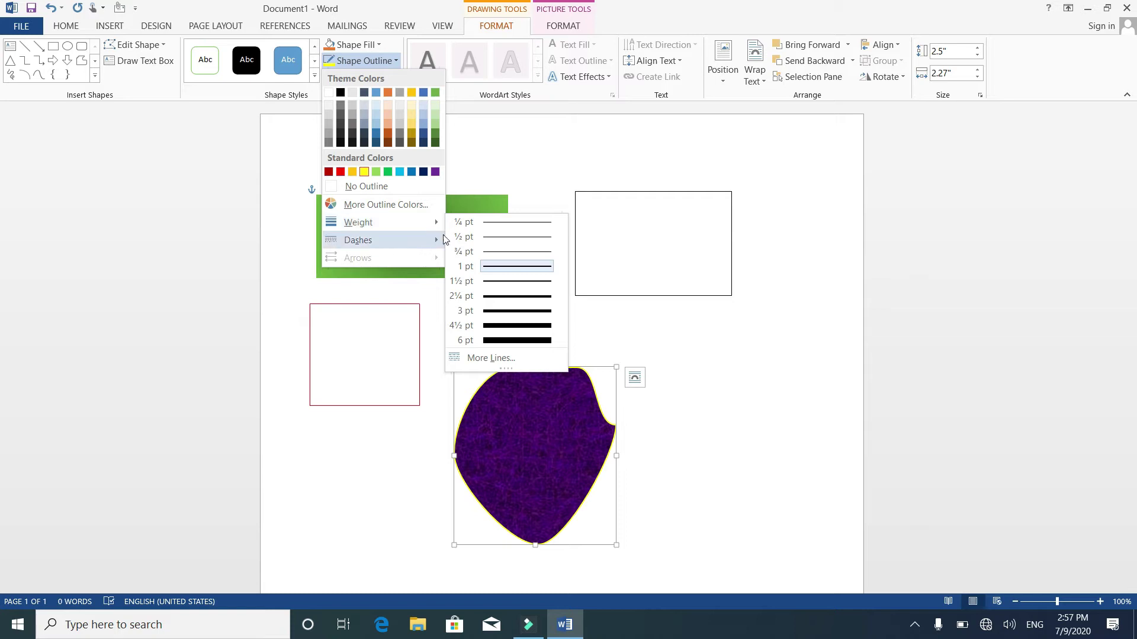
click(496, 296)
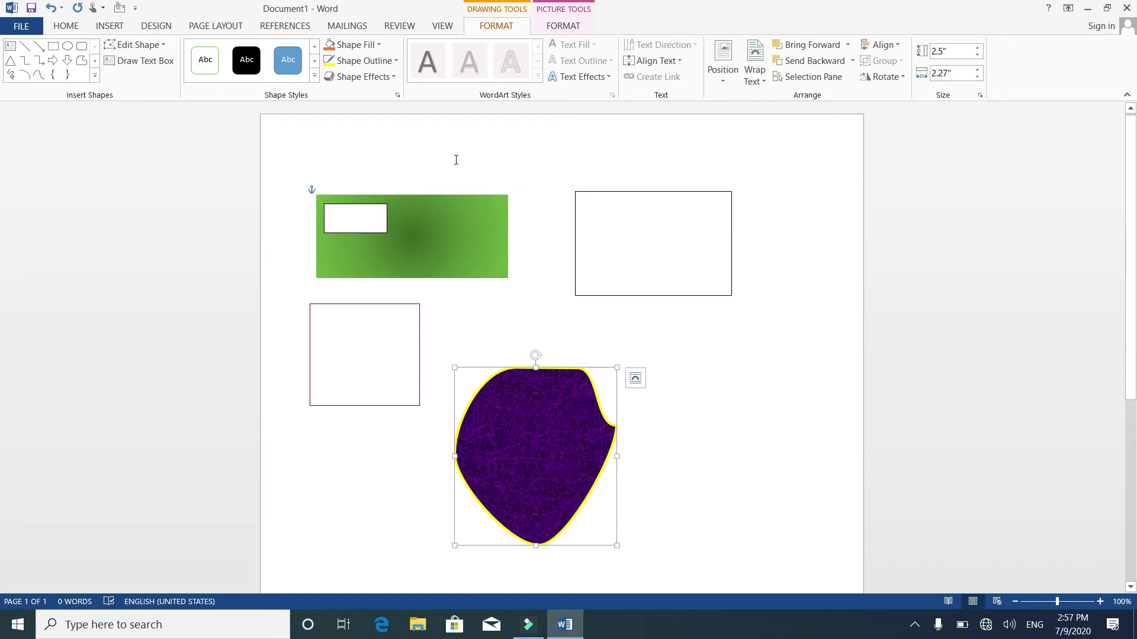
Change the purple shape's yellow outline from a solid line to a Long Dash pattern
click(395, 62)
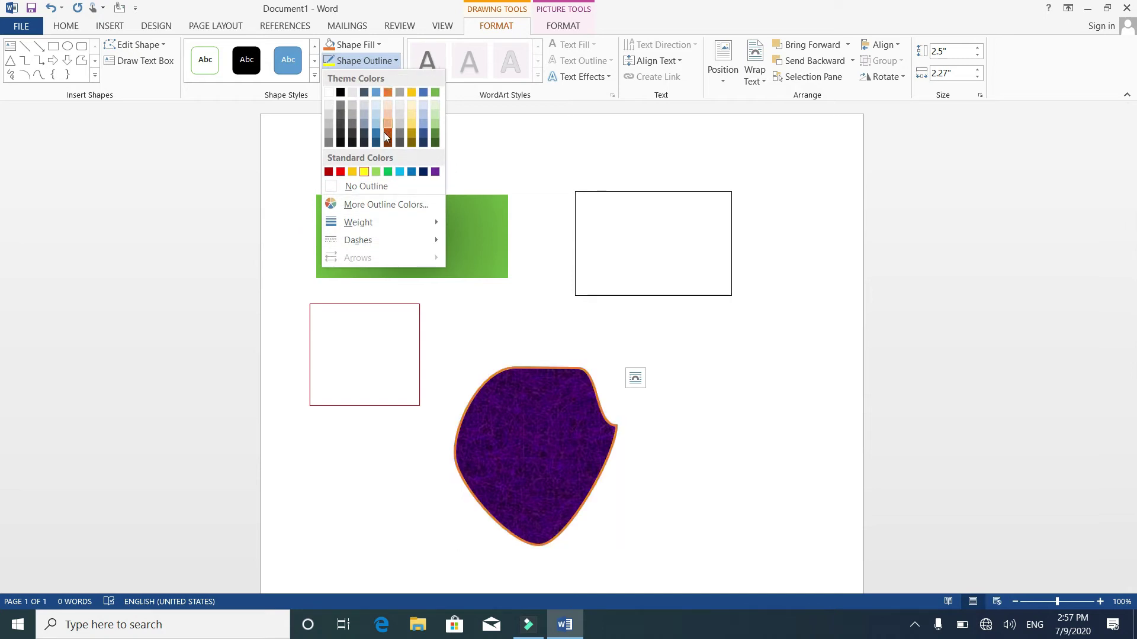
mouse_move(357, 240)
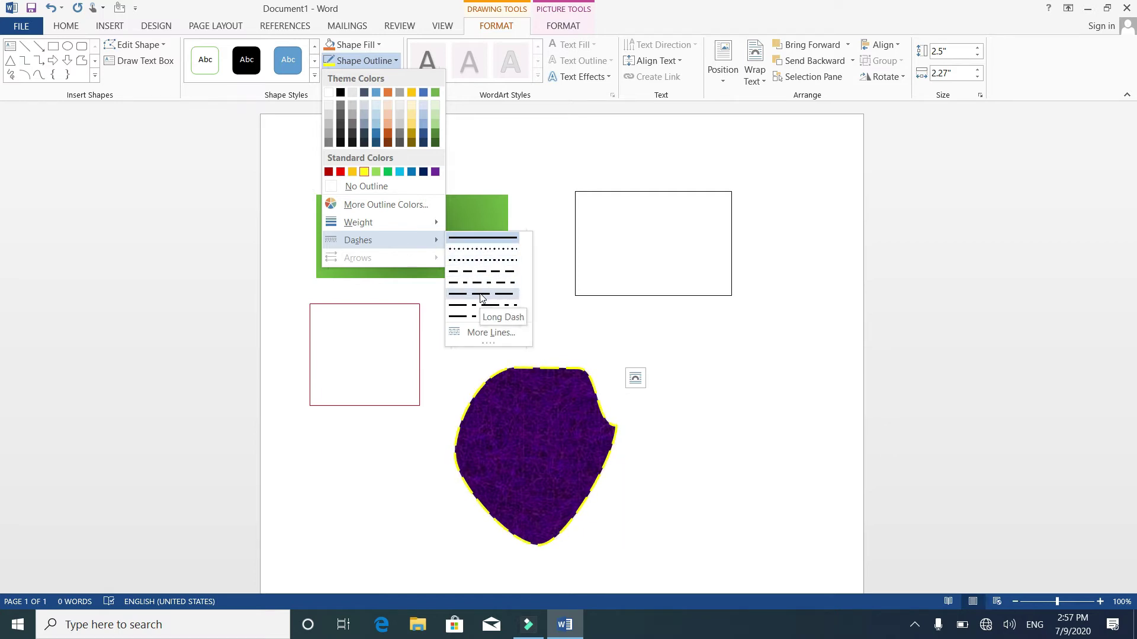
click(490, 333)
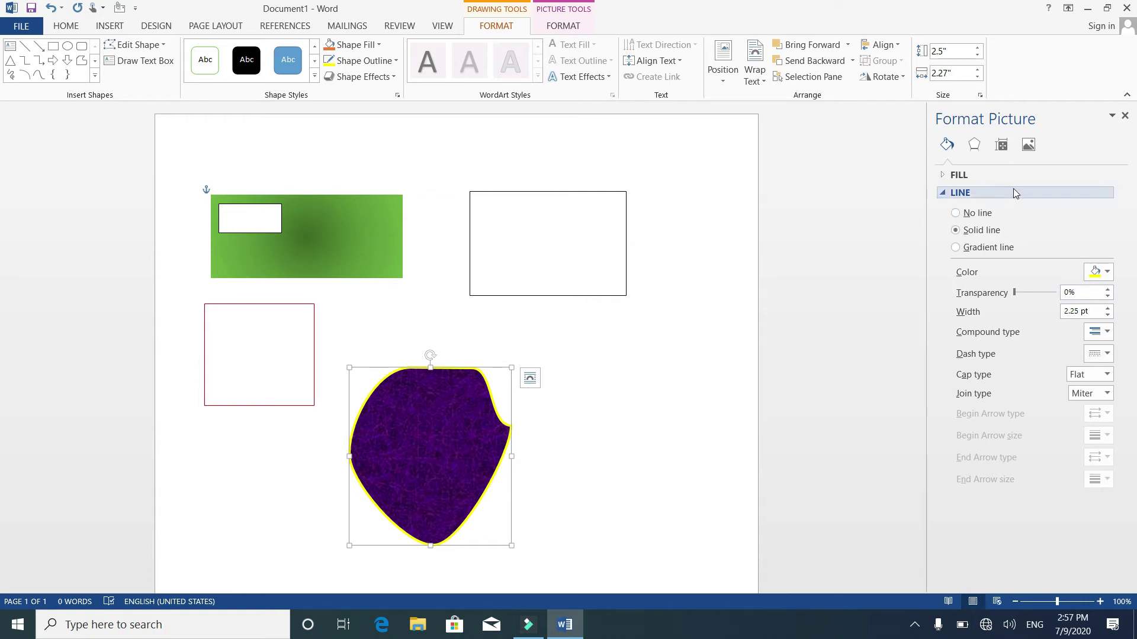
click(1125, 116)
click(395, 61)
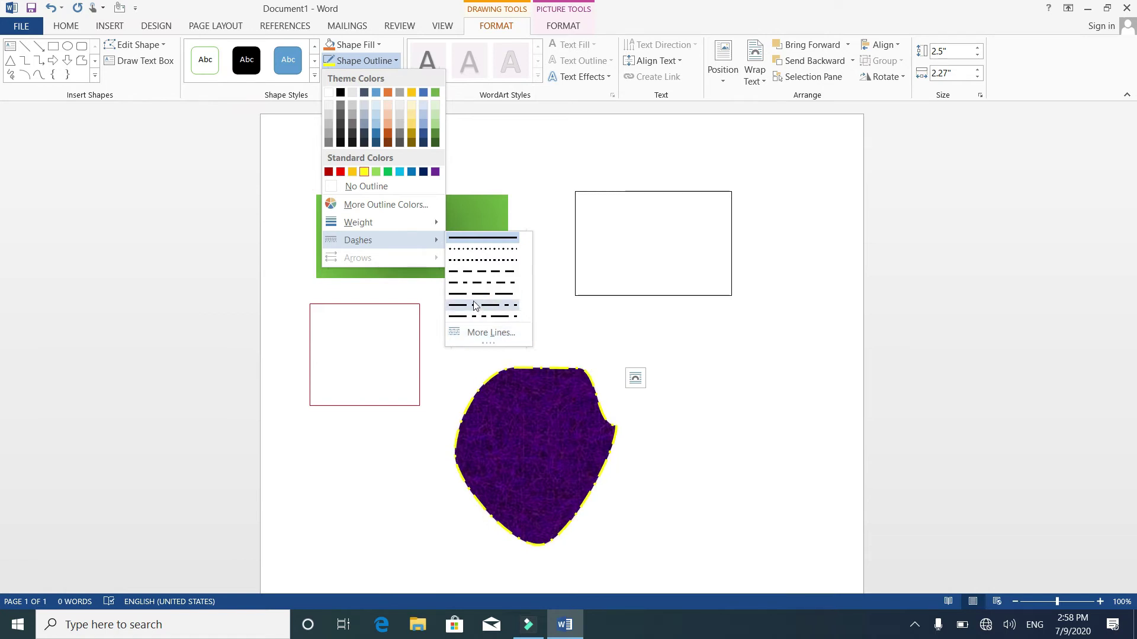
click(474, 299)
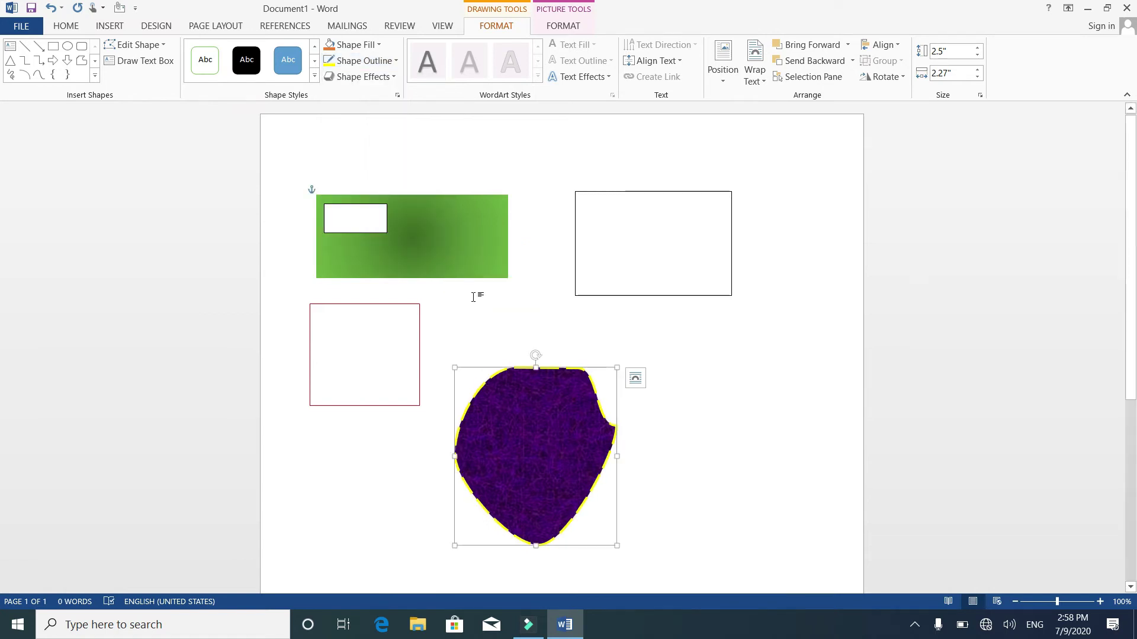
click(373, 63)
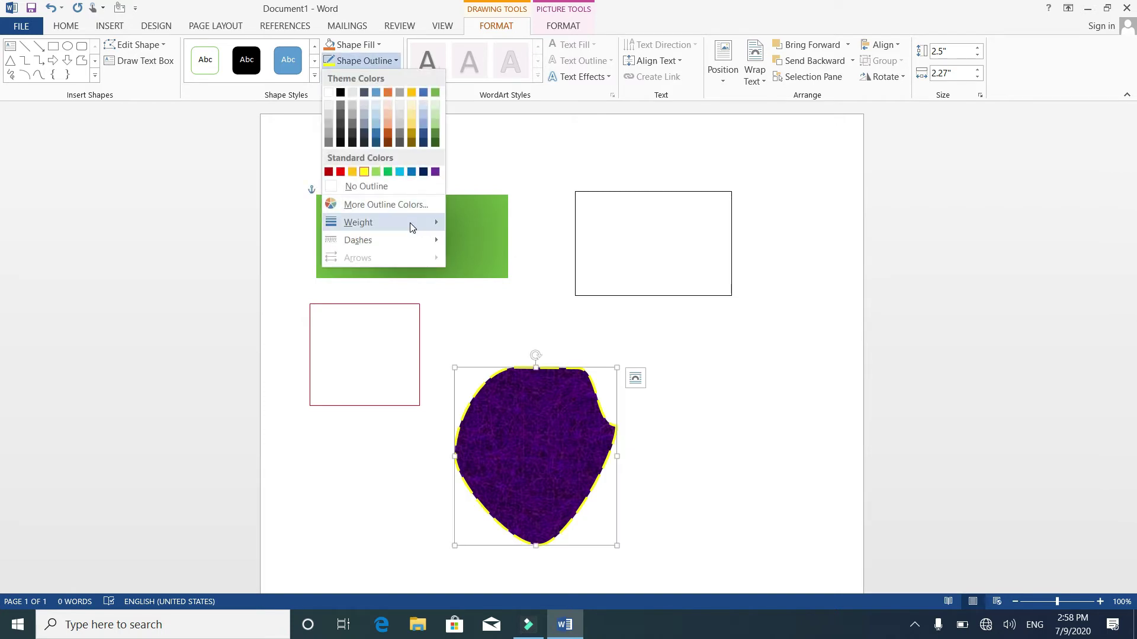
mouse_move(358, 240)
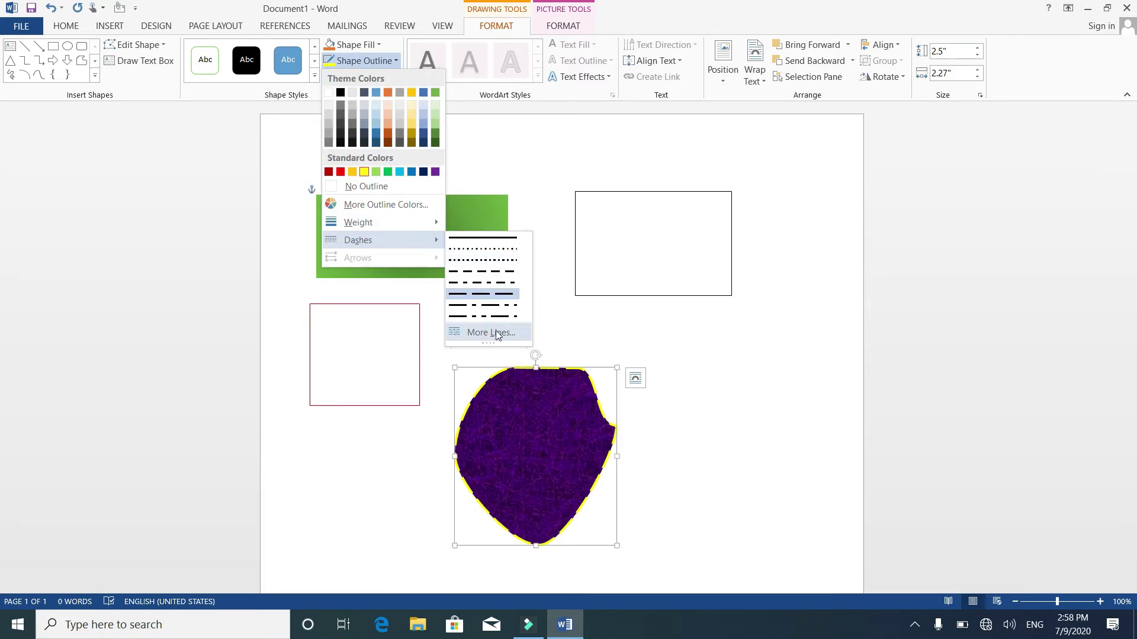
Make the purple shape's outline a gradient line using an orange preset gradient
click(492, 333)
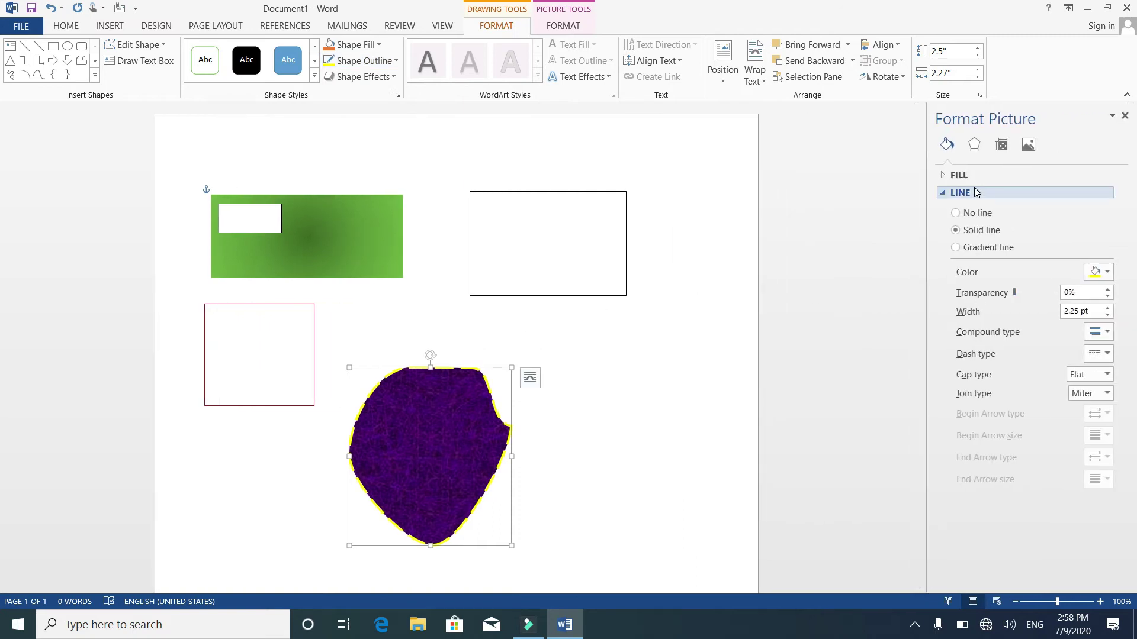
click(956, 248)
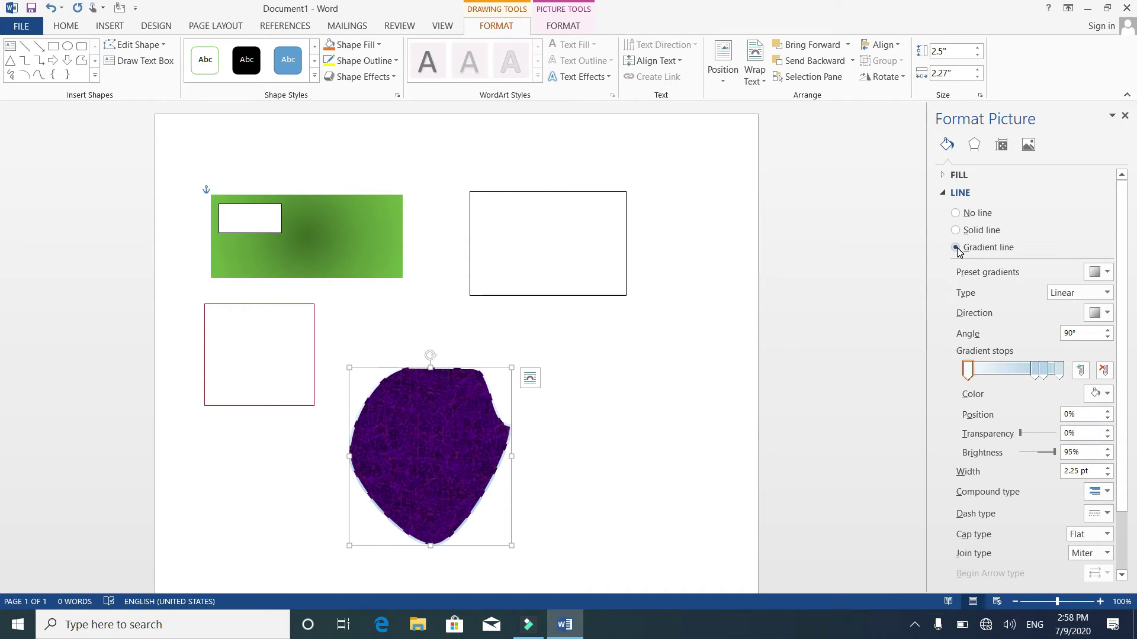
click(956, 232)
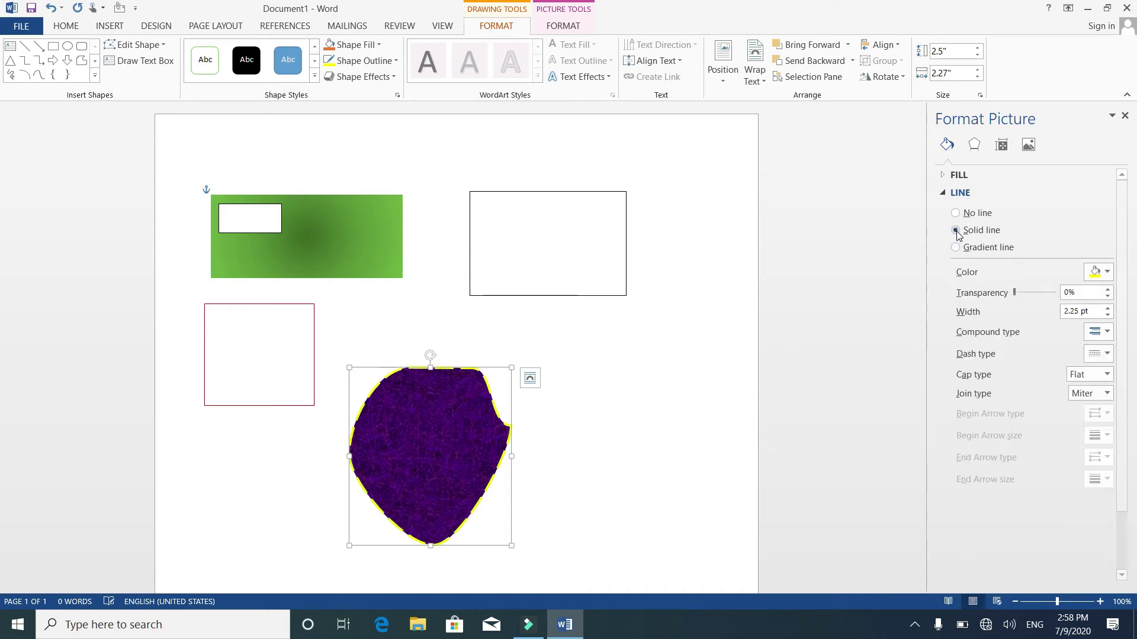
click(956, 247)
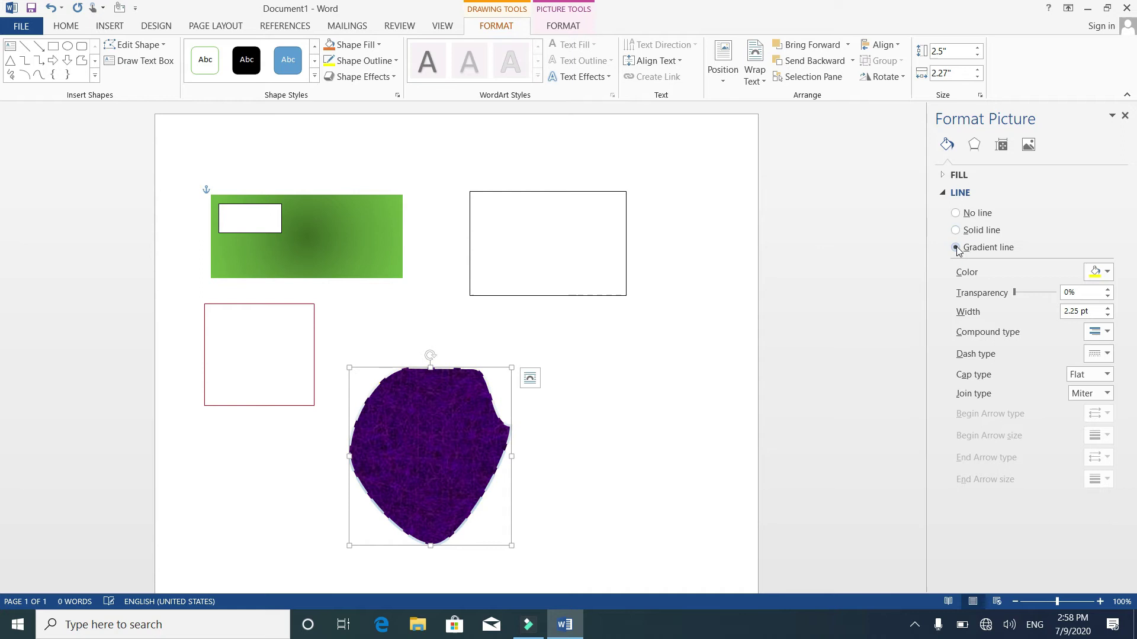
click(1108, 273)
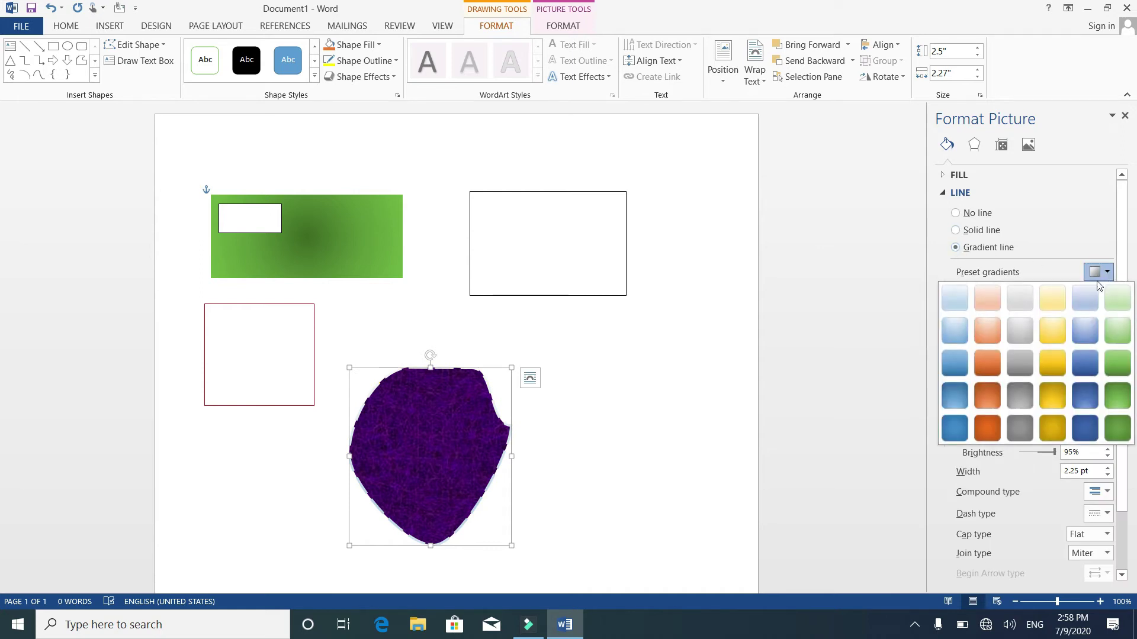
click(986, 378)
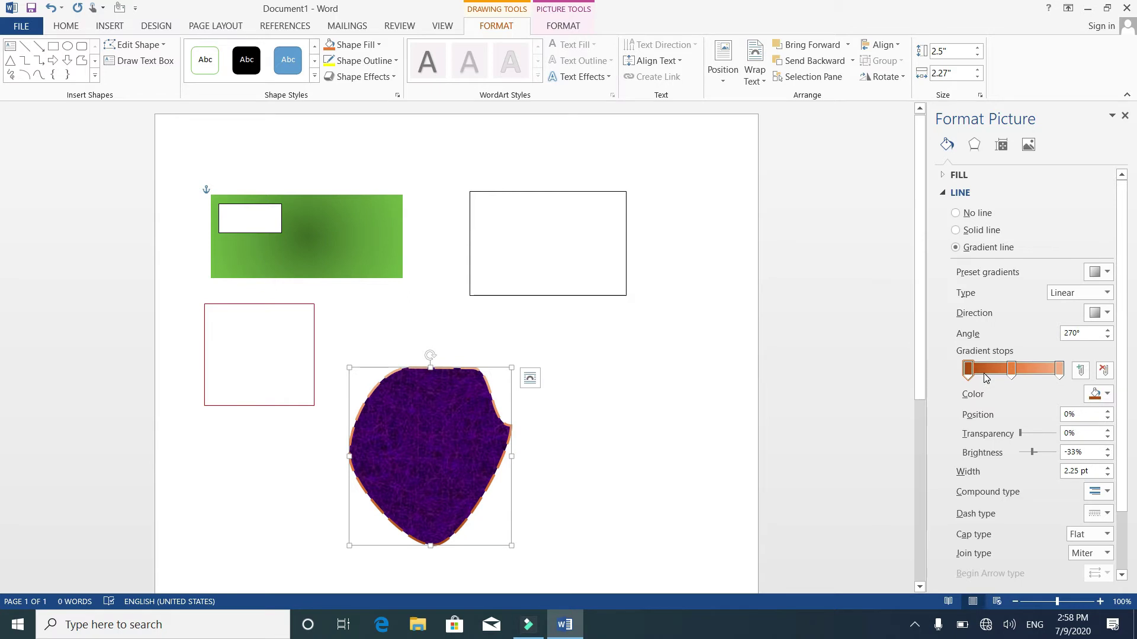
Set the outline gradient type to Rectangular instead of Radial
click(1105, 294)
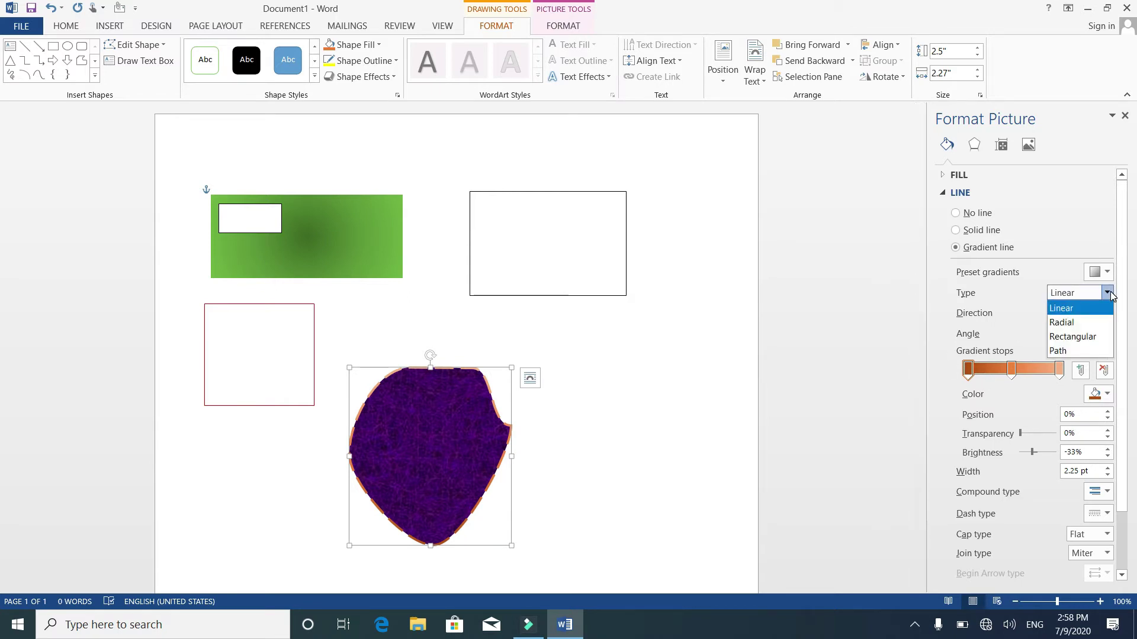
click(1076, 326)
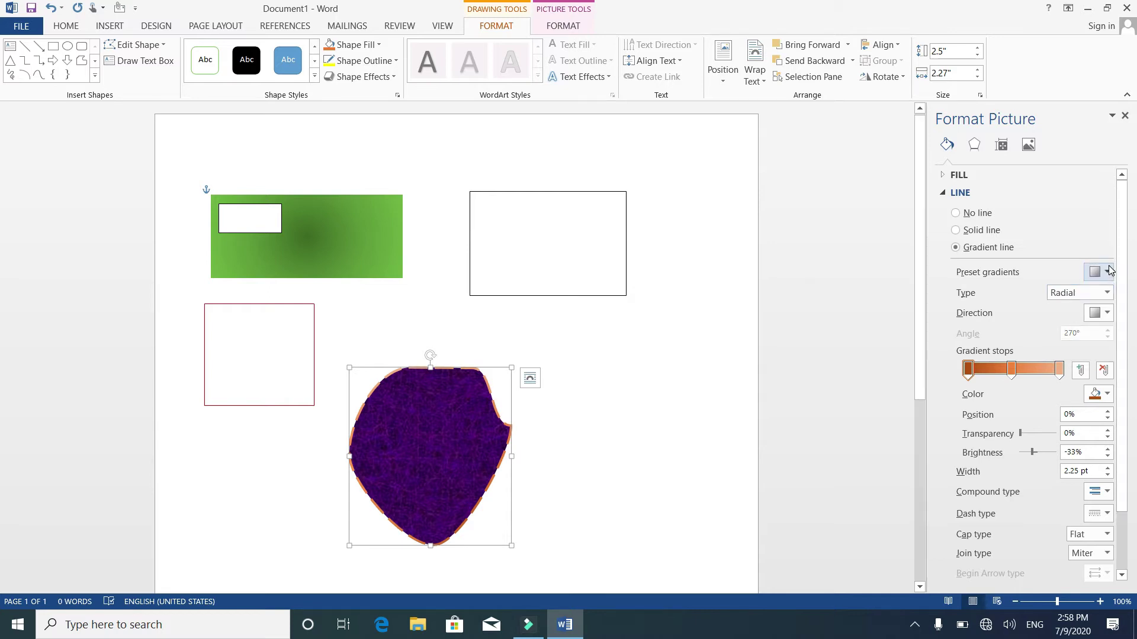
click(1107, 293)
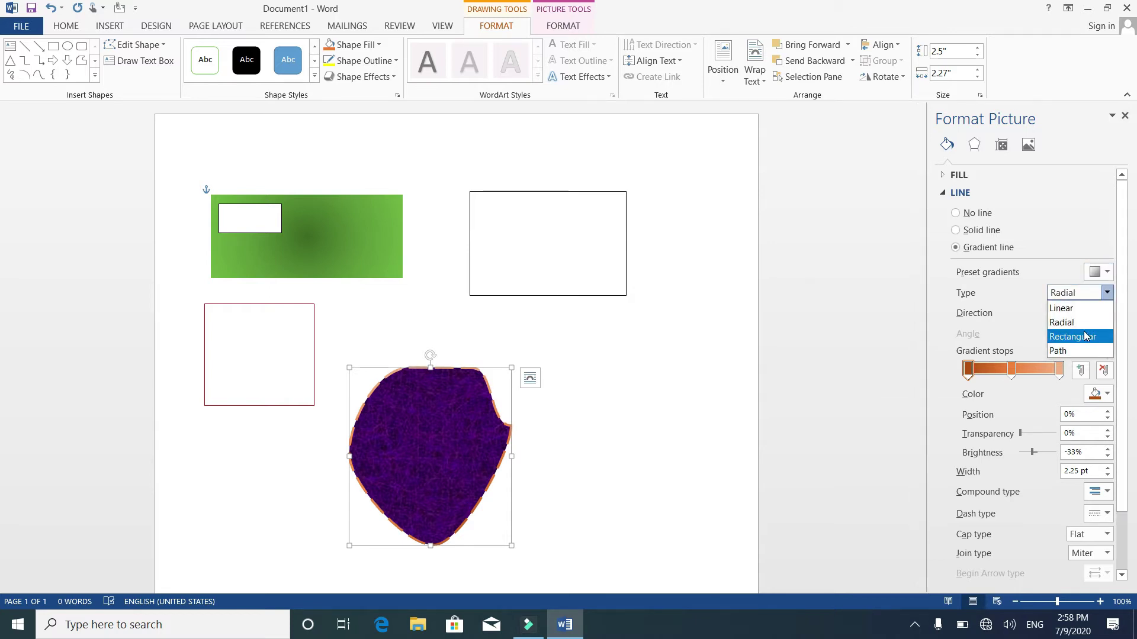
click(1086, 337)
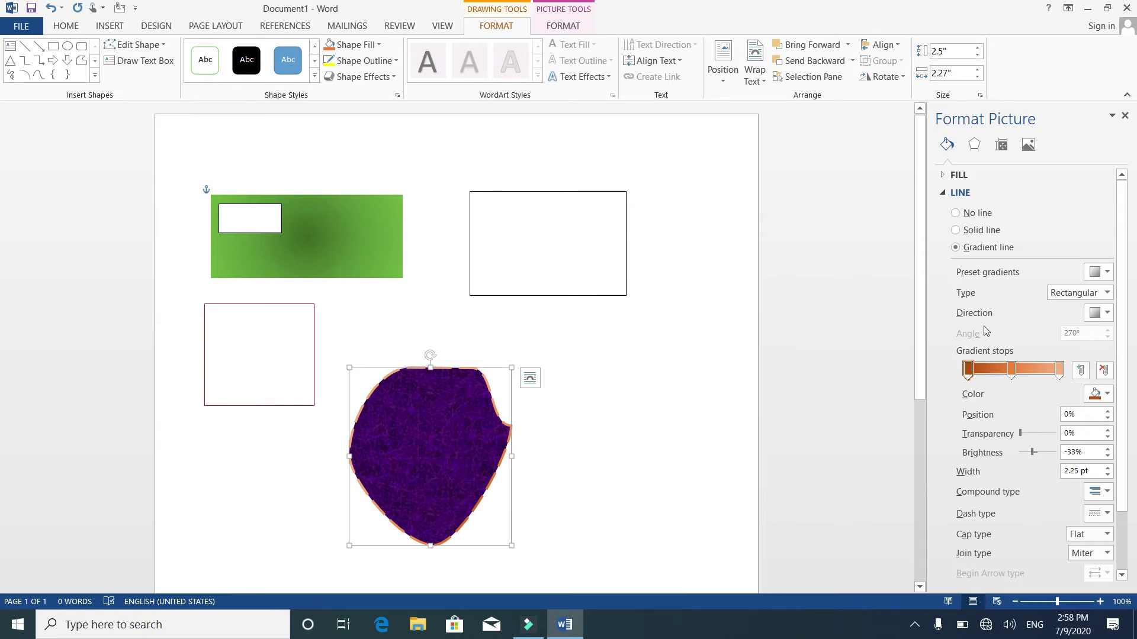
click(1106, 314)
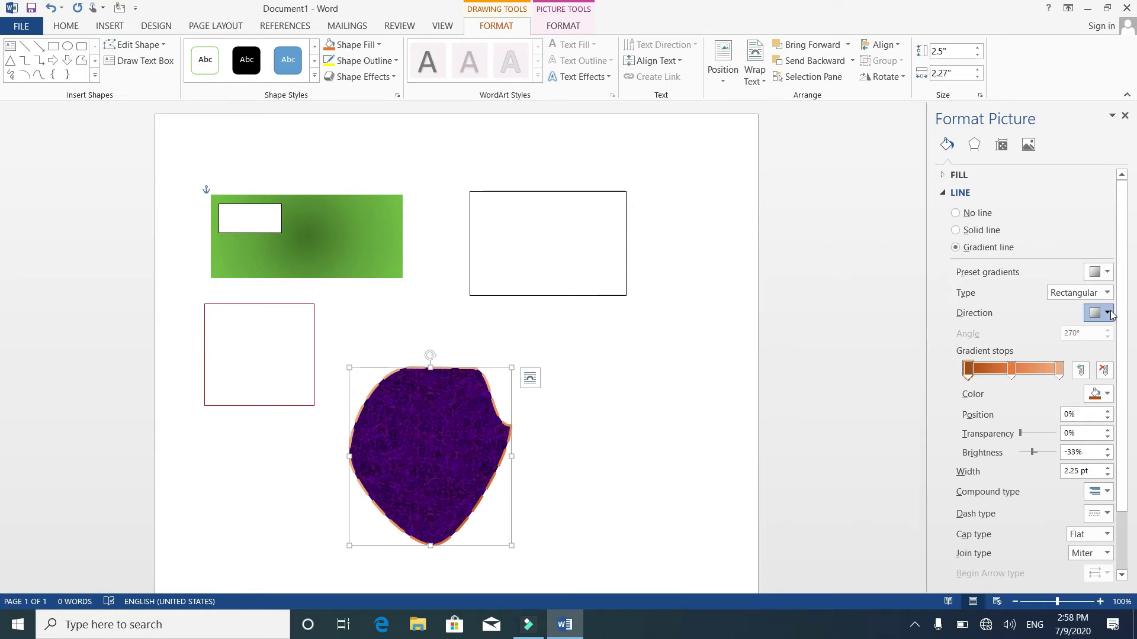
Set the outline gradient direction to centre and position a gradient stop at about 36%
click(1058, 343)
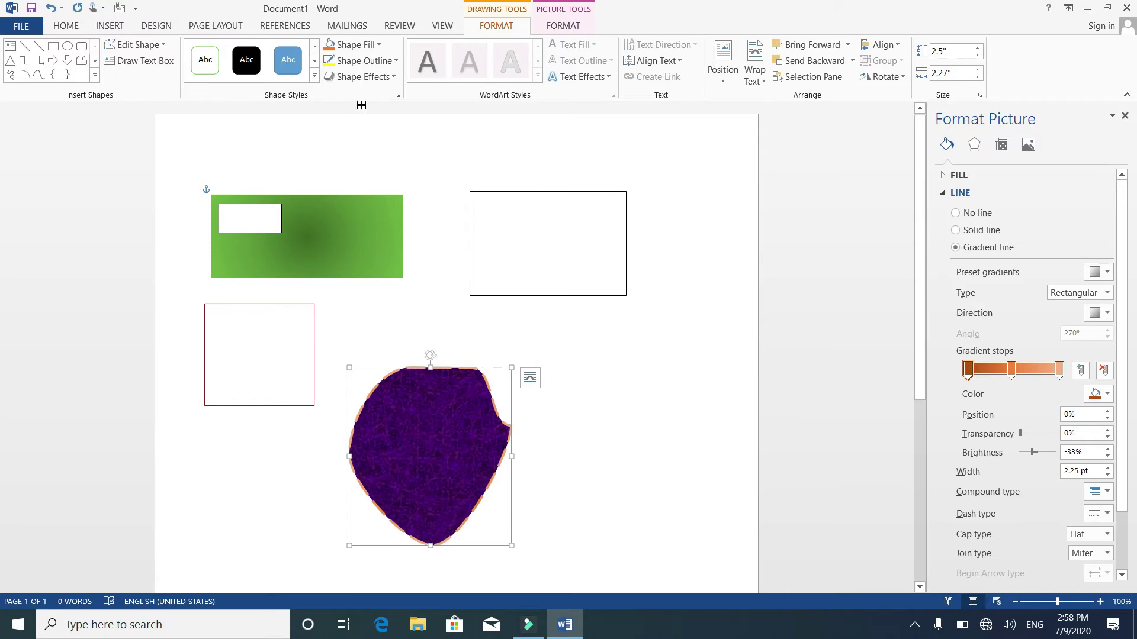
click(376, 48)
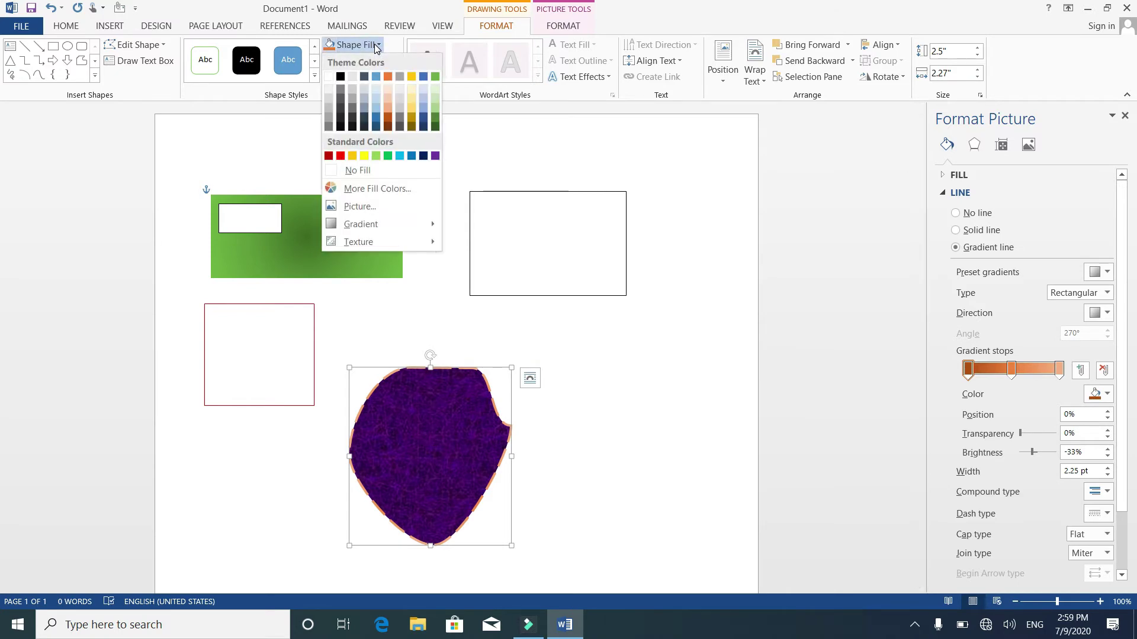
click(610, 144)
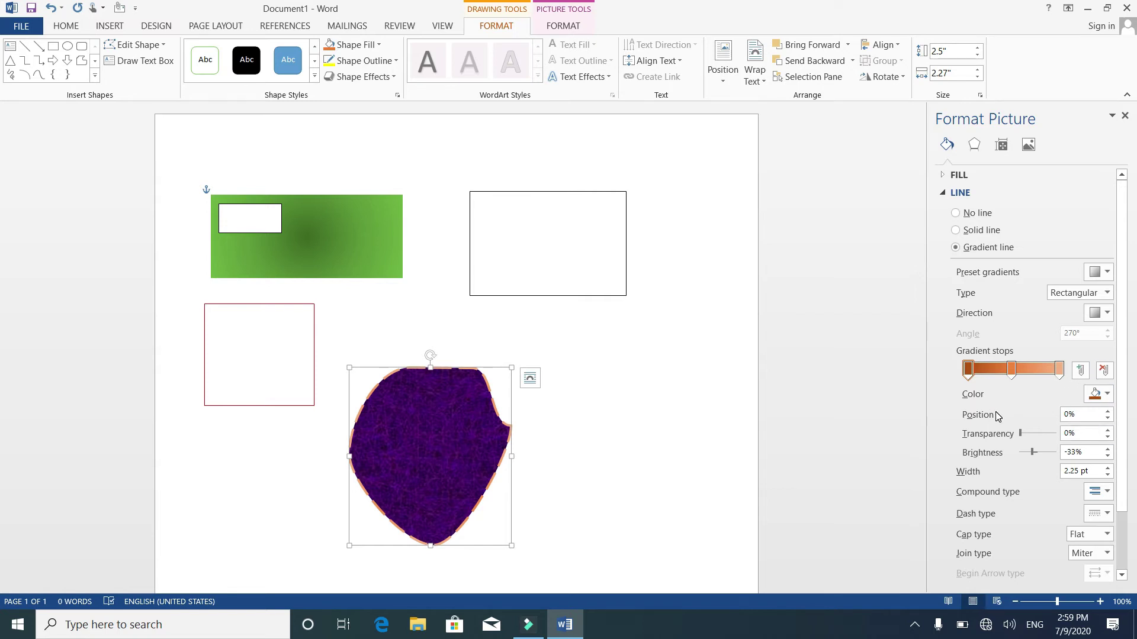
mouse_move(970, 370)
mouse_down()
mouse_move(1041, 371)
mouse_move(1030, 370)
mouse_up()
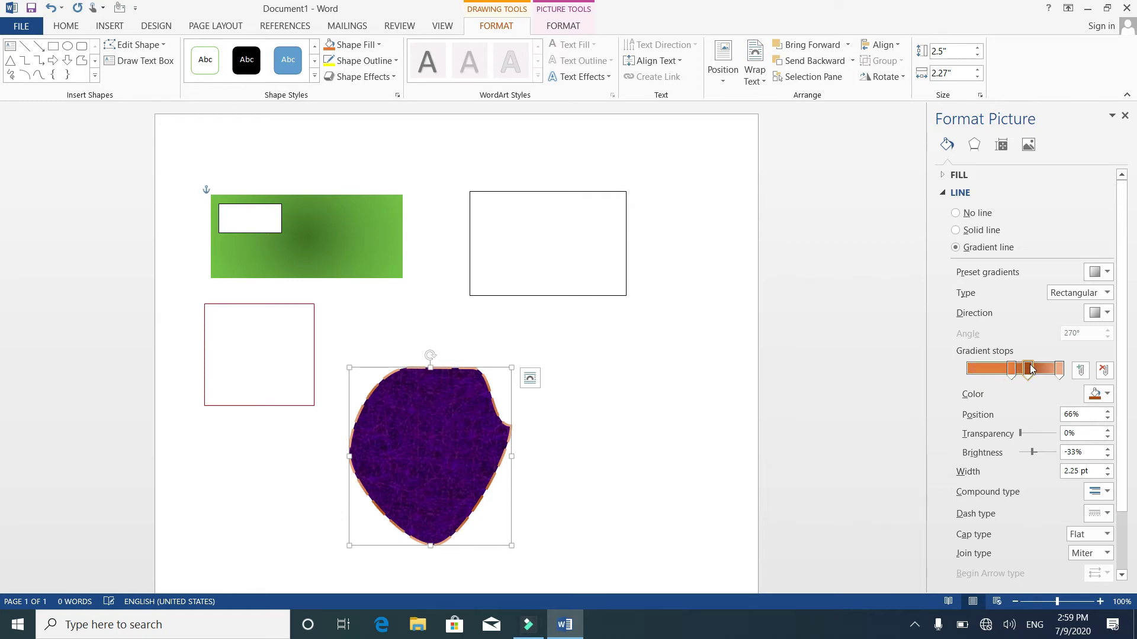
mouse_move(1031, 370)
mouse_down()
mouse_move(979, 368)
mouse_move(1031, 371)
mouse_up()
Recolour another gradient stop red with 64% transparency and raised brightness
click(1052, 371)
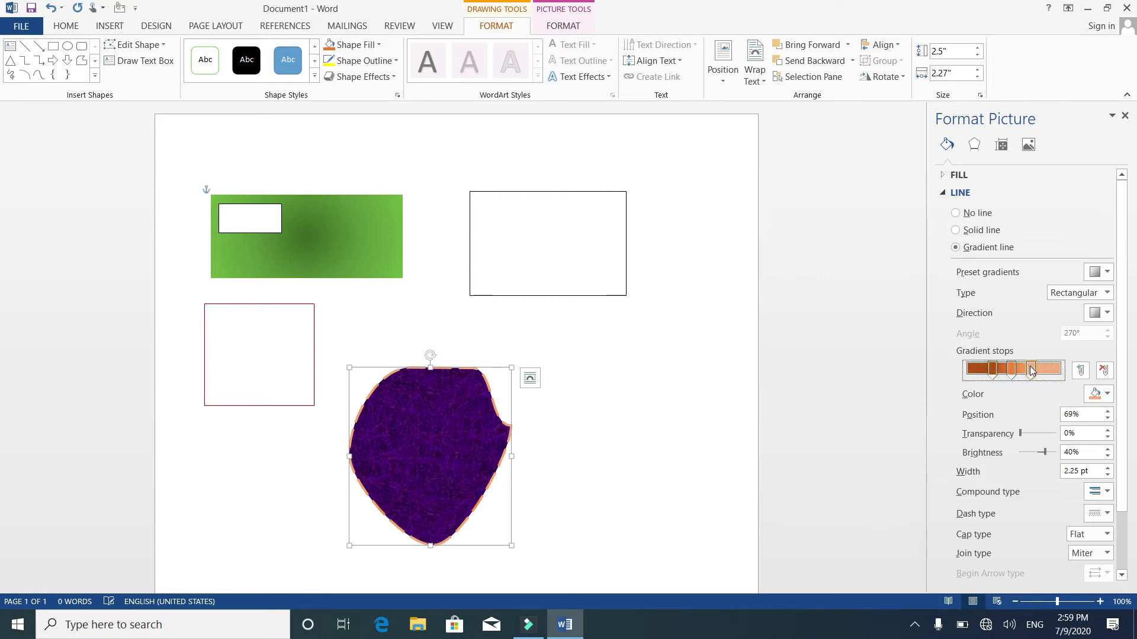
click(1105, 395)
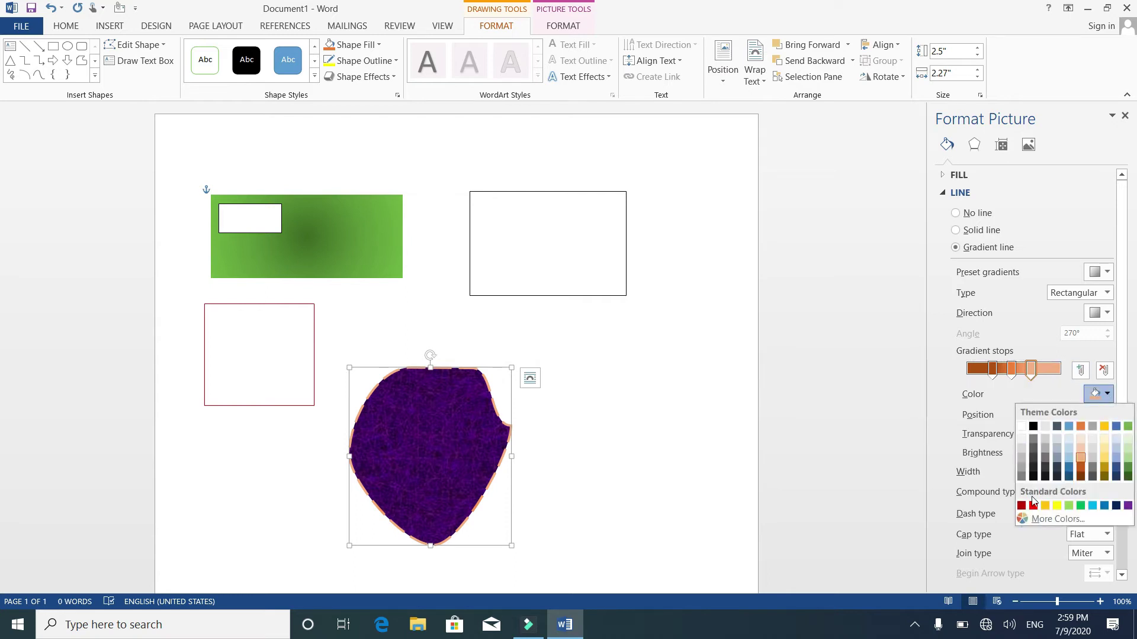
click(1033, 505)
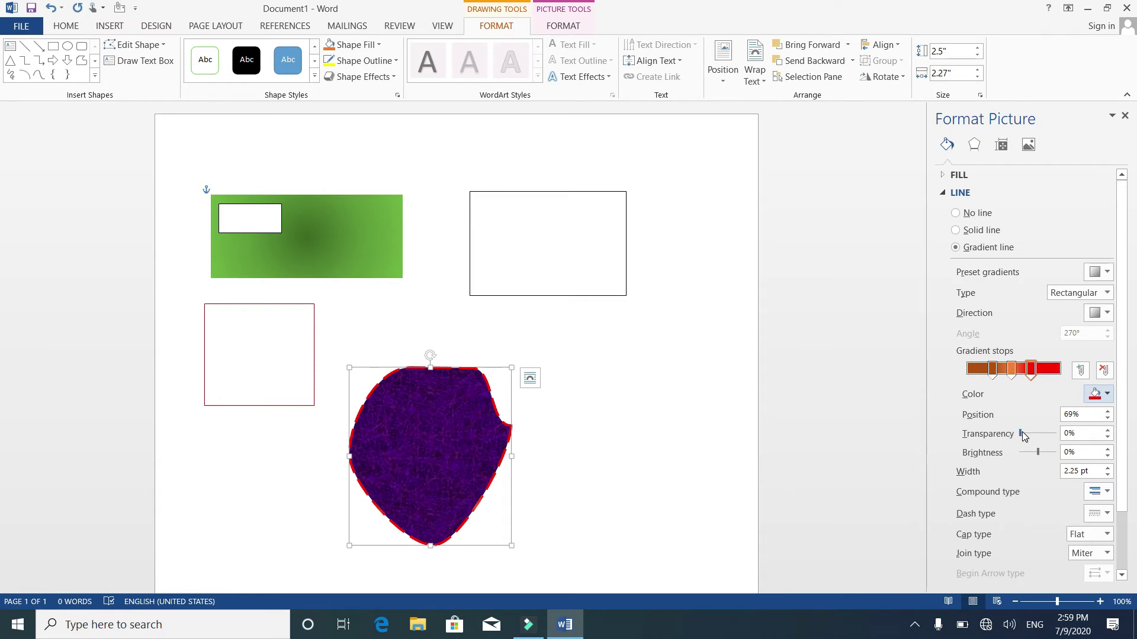
drag(1022, 434, 1035, 438)
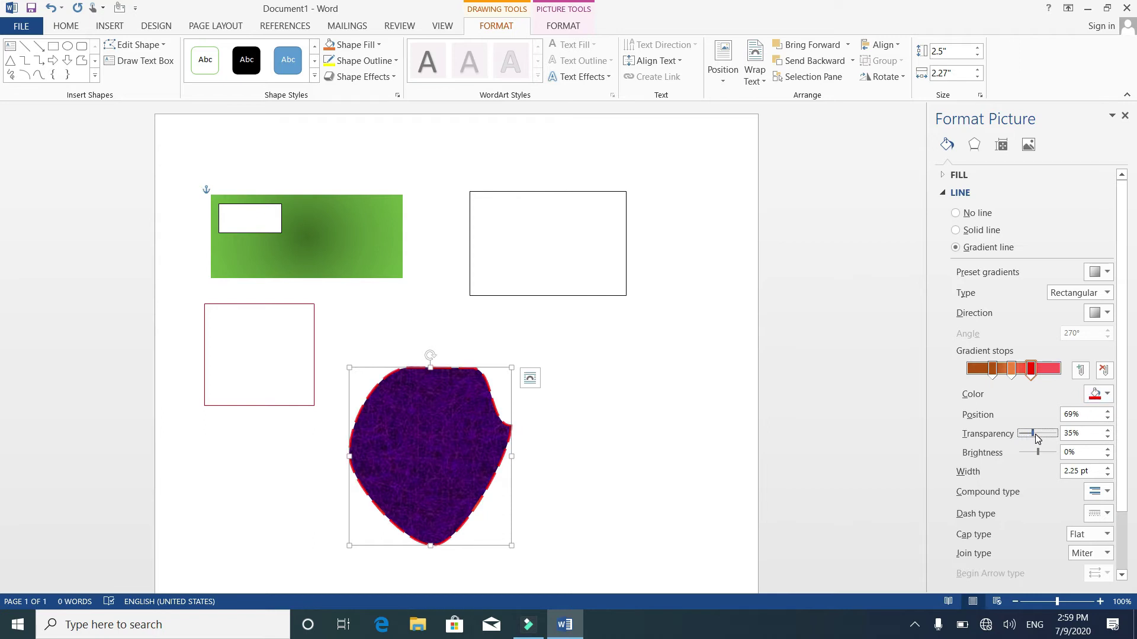
drag(1036, 439, 1043, 438)
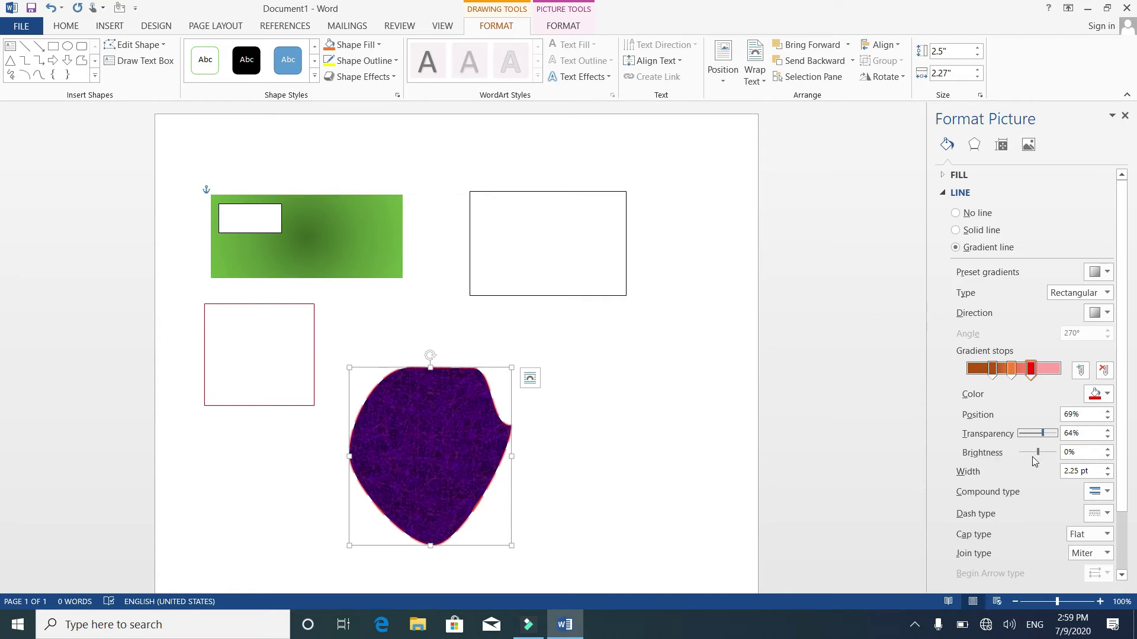
drag(1046, 452, 1051, 461)
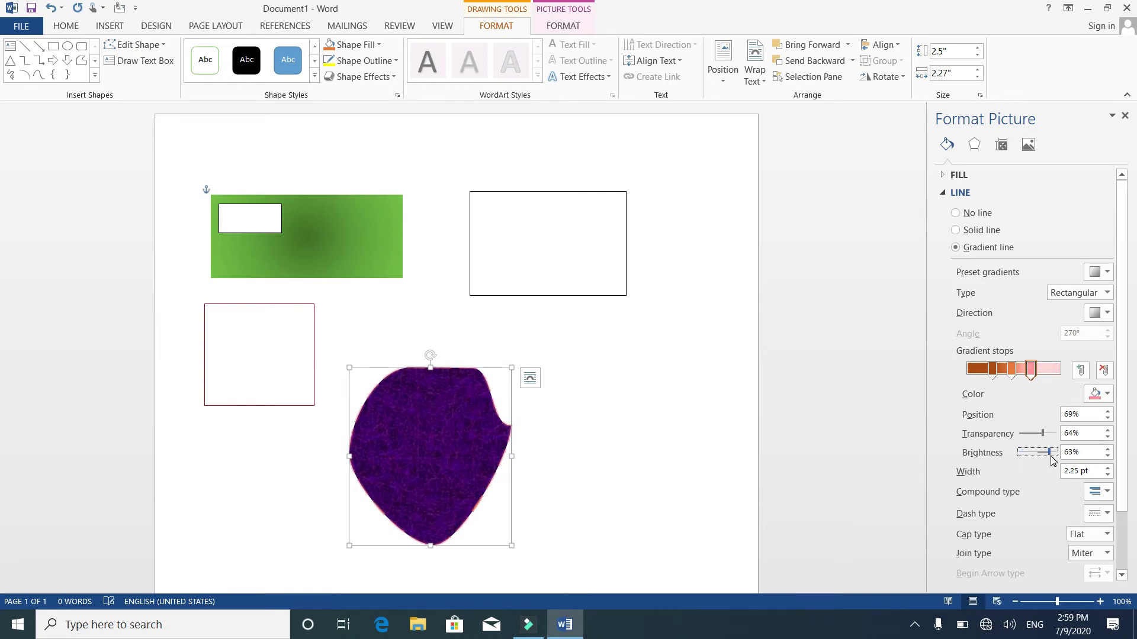
Widen the outline to 4.25 pt, use Thick Thin compound and Bevel joins, and close the pane
click(1108, 468)
click(1108, 468)
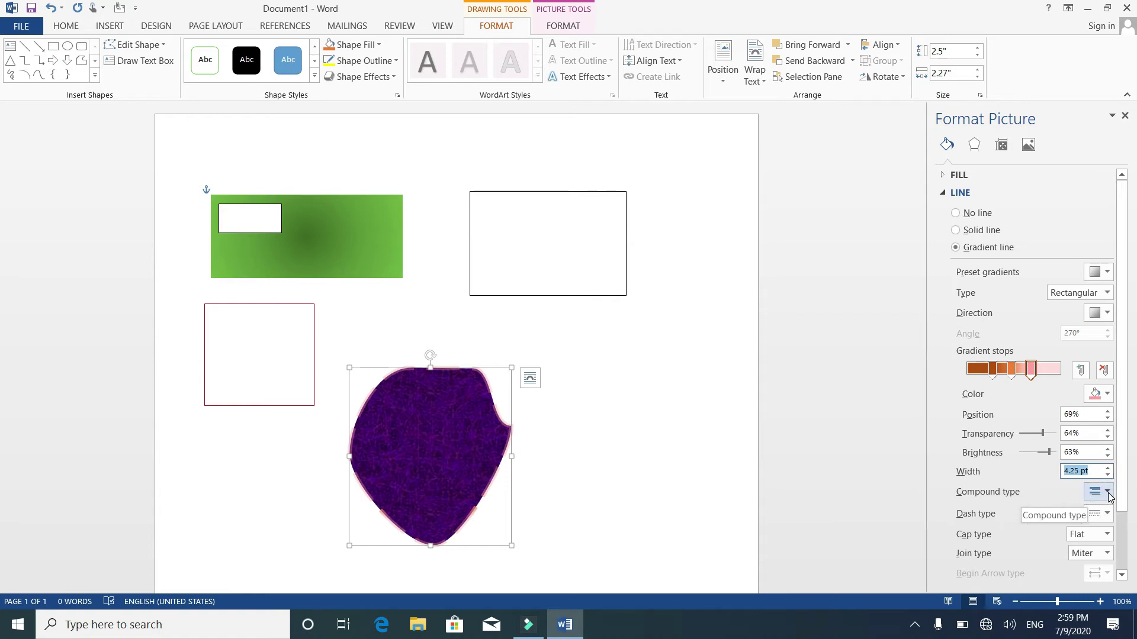
click(1108, 493)
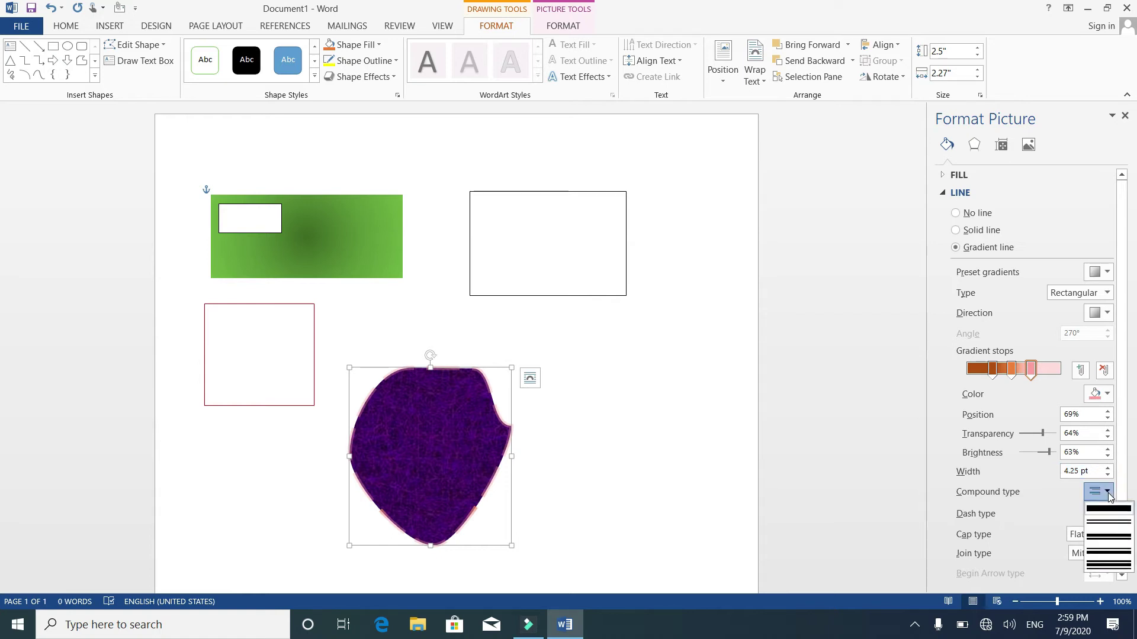
click(1109, 542)
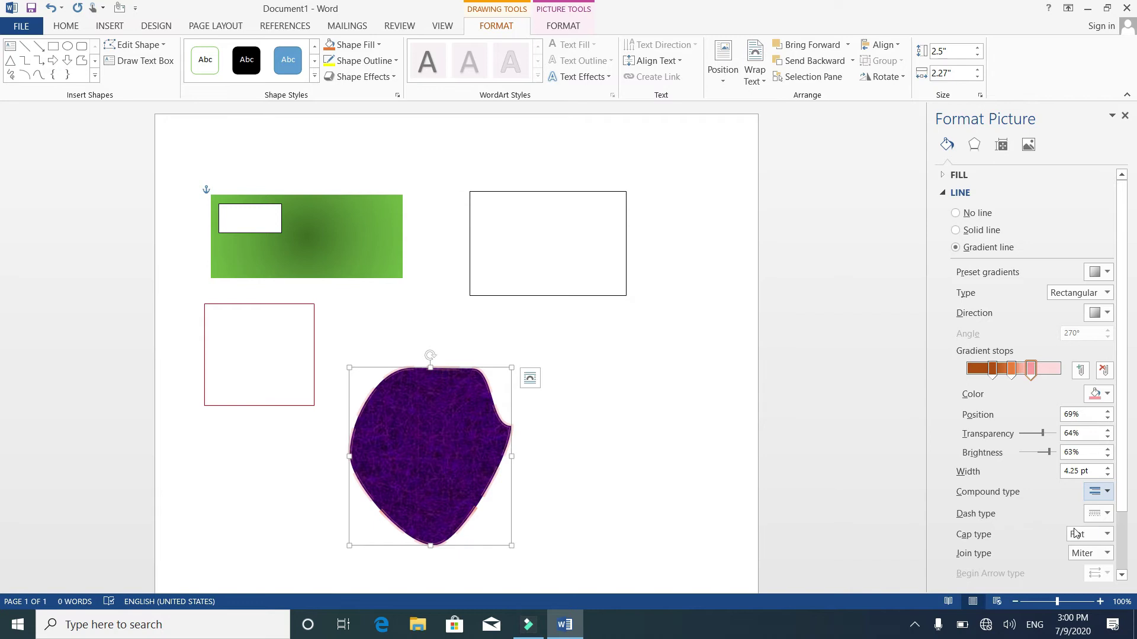
click(1107, 554)
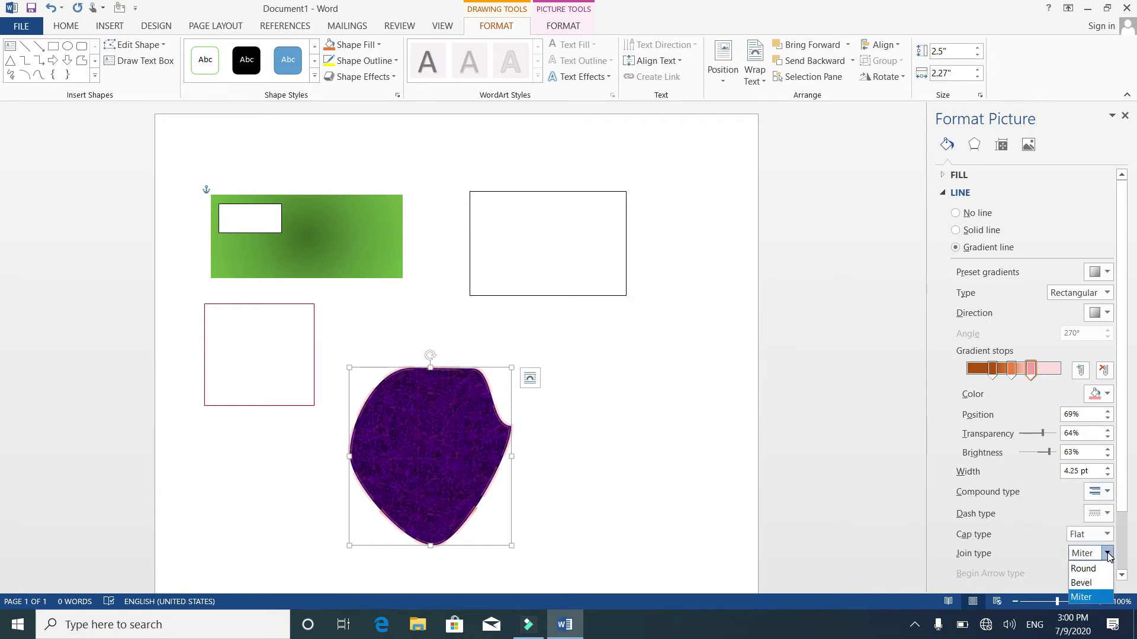
click(1095, 584)
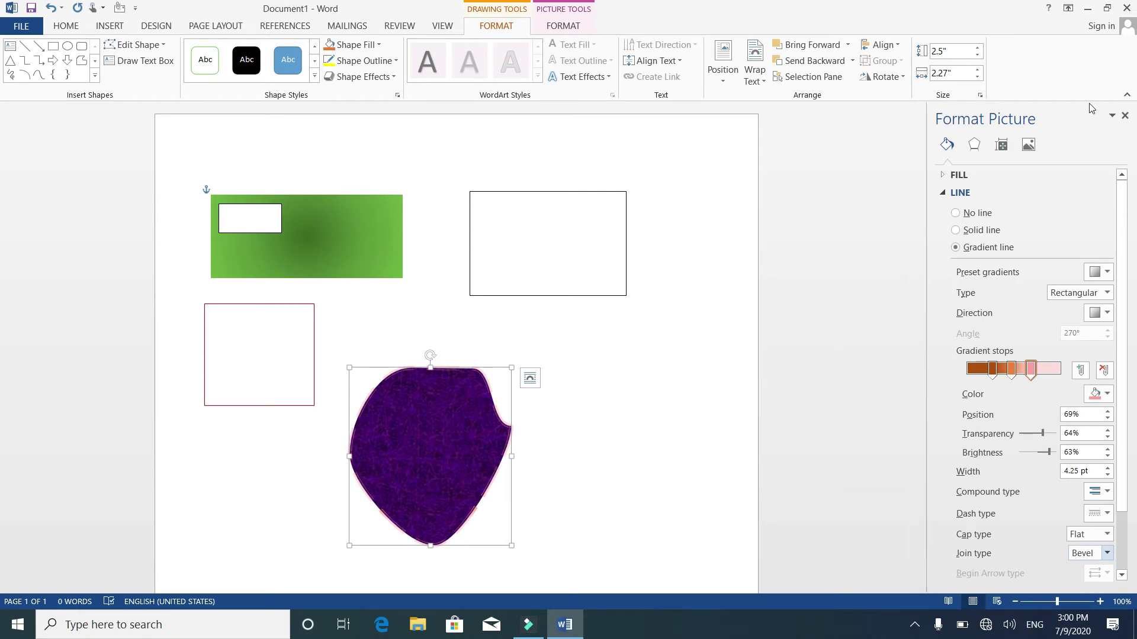
click(1126, 117)
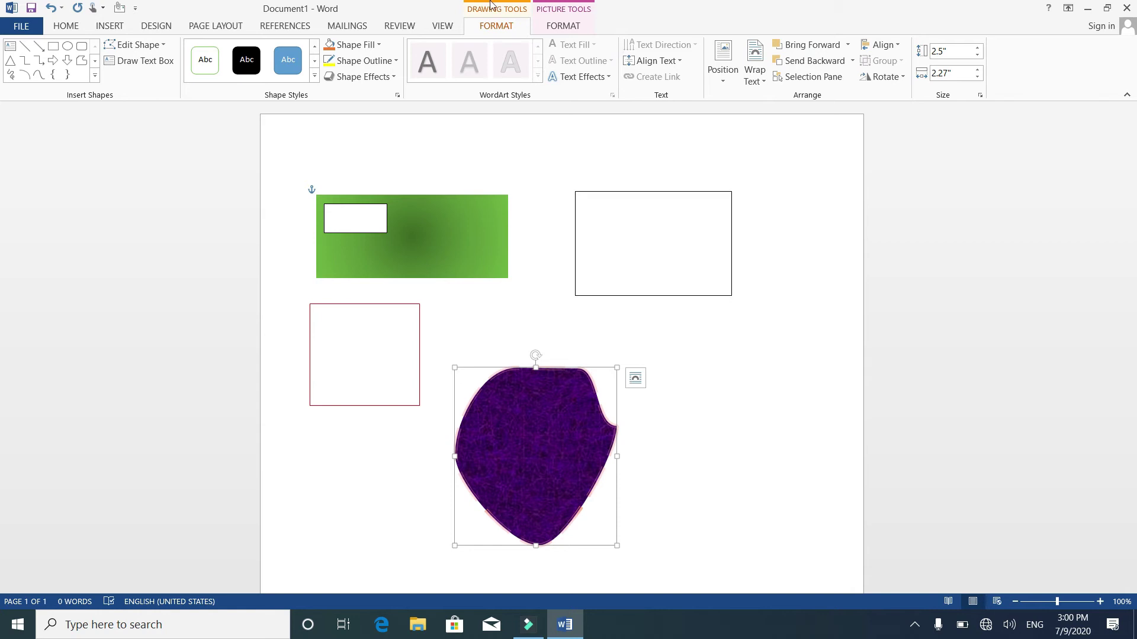
Browse the Shape Outline and Shape Effects menus without applying any changes
click(384, 66)
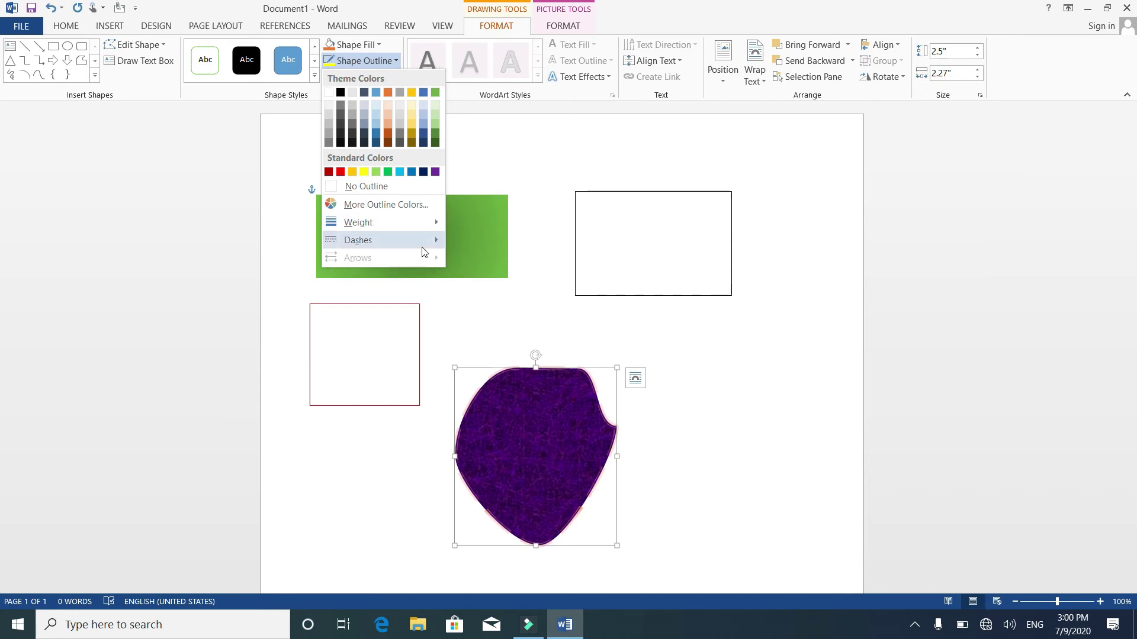
mouse_move(380, 240)
click(561, 178)
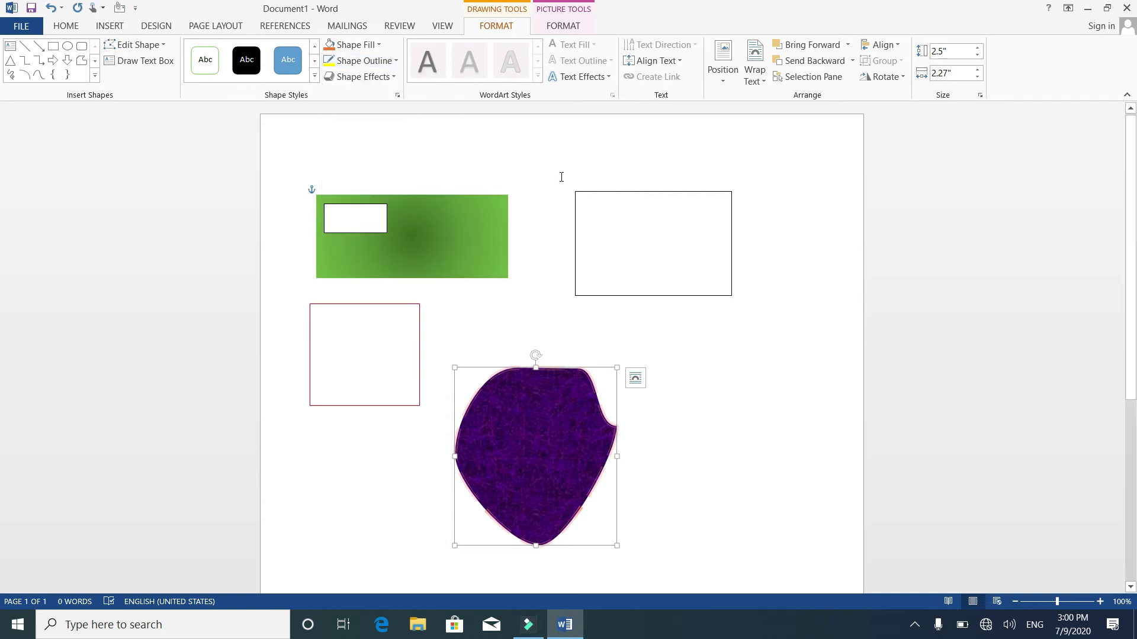
click(357, 79)
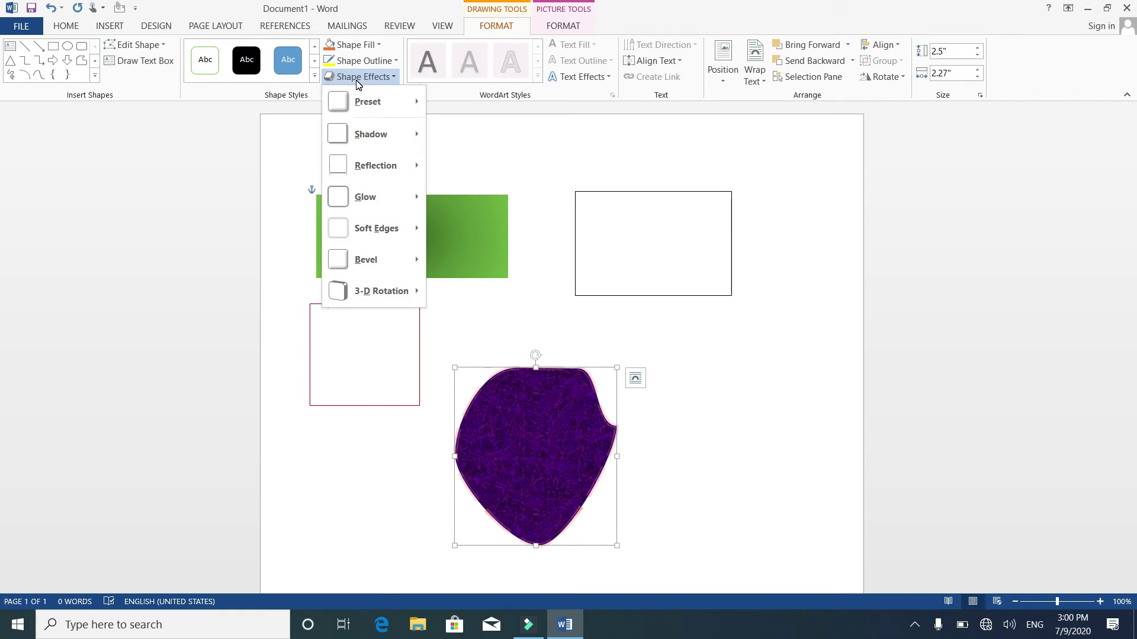
click(508, 149)
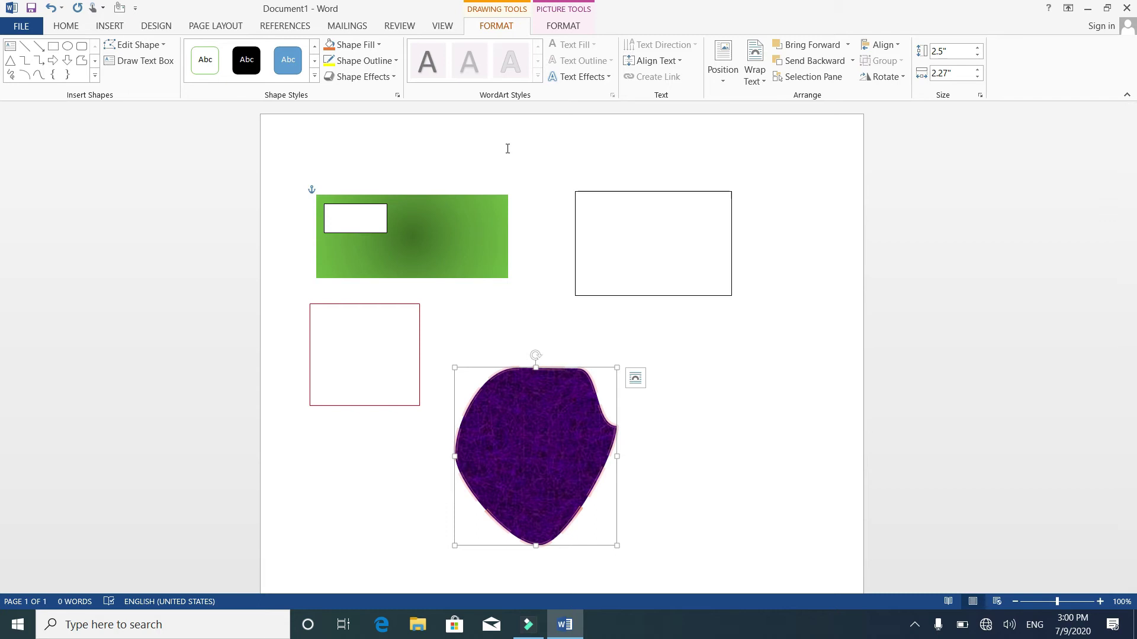
Nudge the purple shape two steps up and two right, then pick the Right Arrow shape
key(Up)
key(Up)
key(Up)
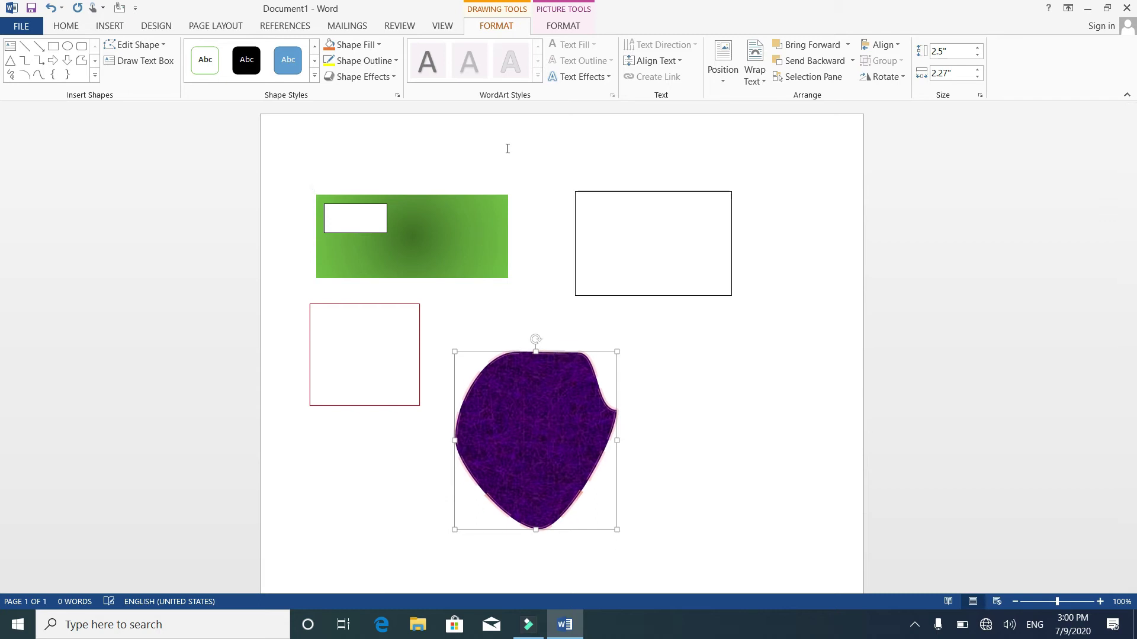
key(Up)
key(Up)
key(Up)
key(Up)
key(Up)
key(Right)
key(Right)
key(Right)
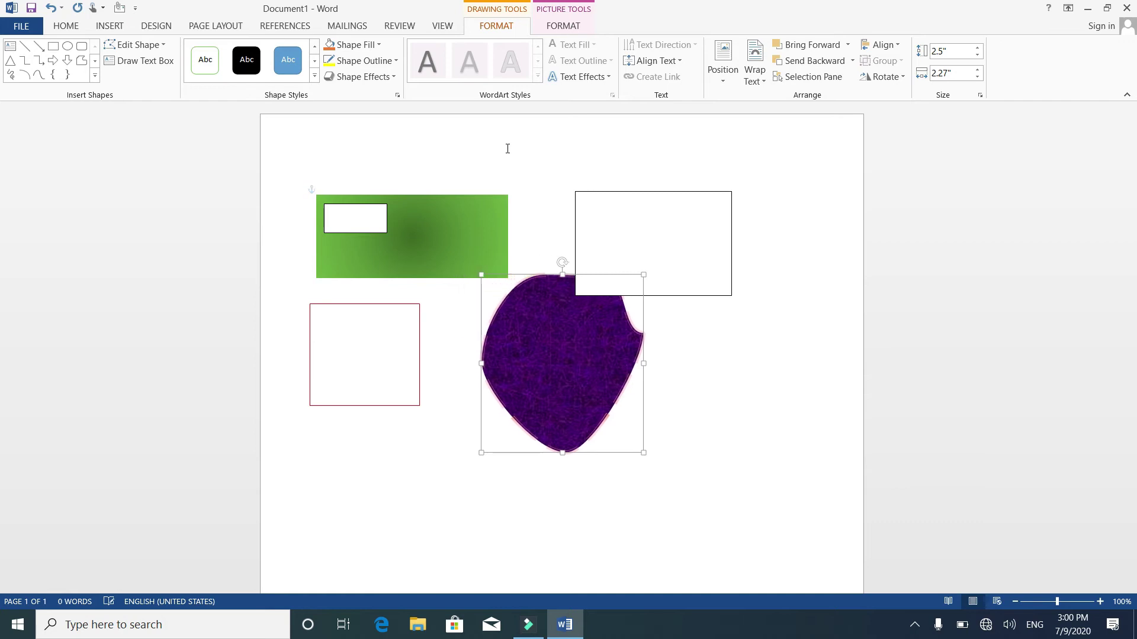
key(Right)
key(Right)
key(Right)
key(Right)
key(Right)
key(Right)
key(Right)
key(Right)
key(Right)
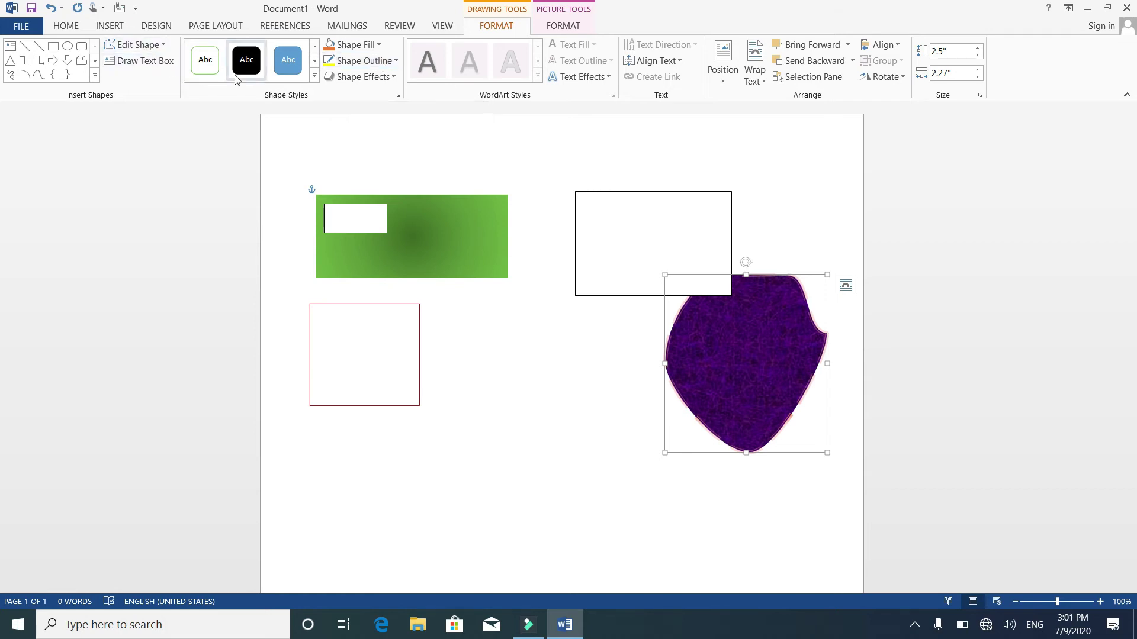
click(315, 78)
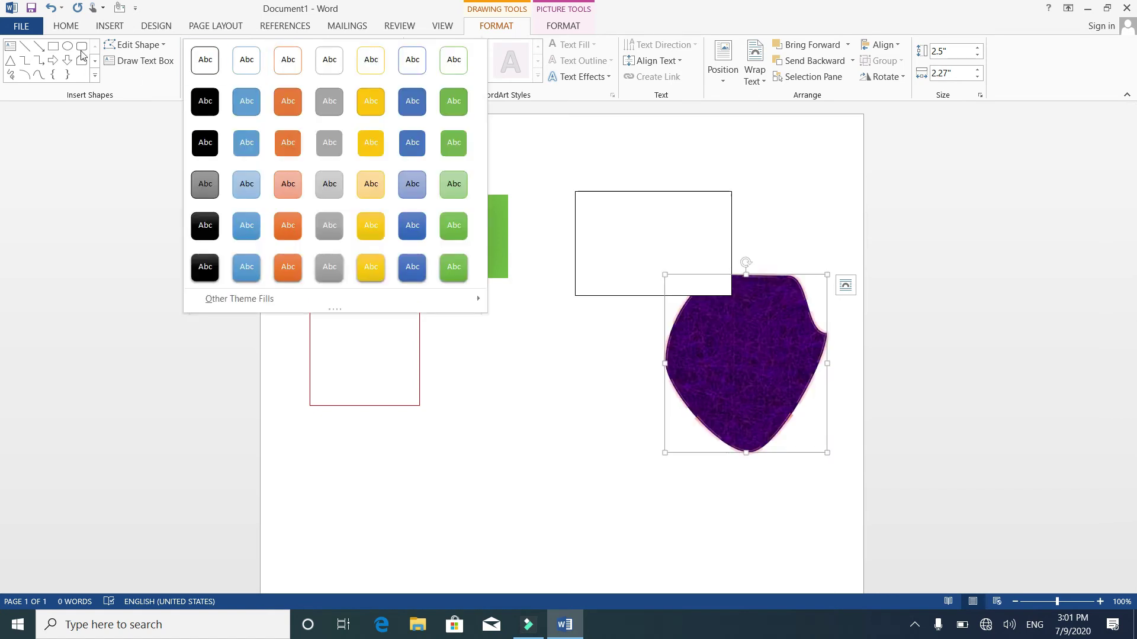
click(53, 61)
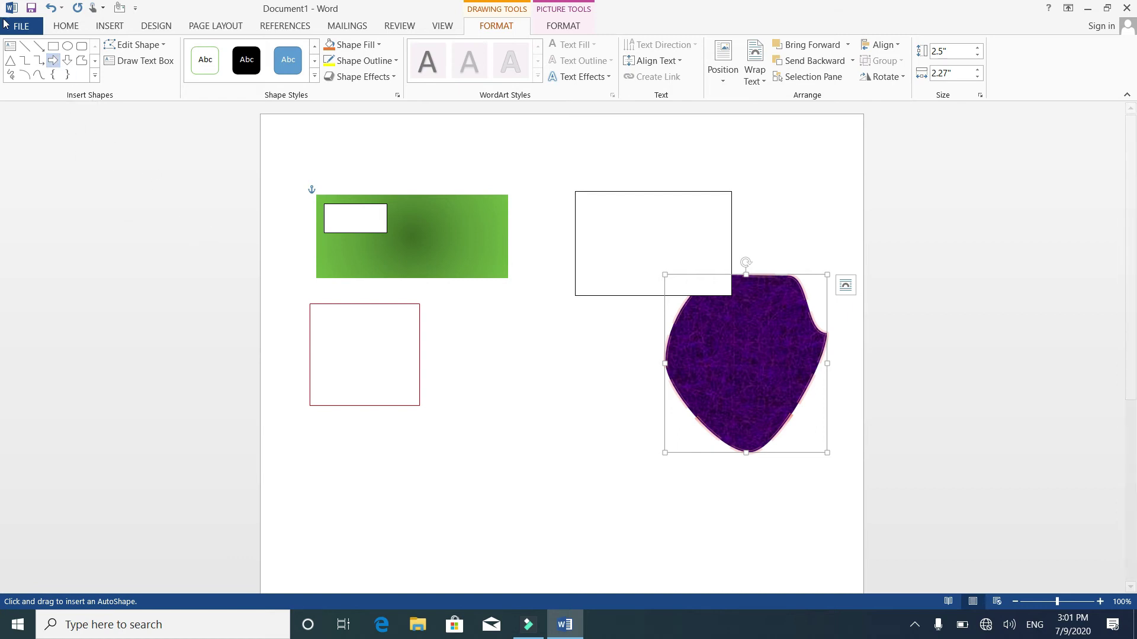
Draw a text box below the red-outlined square and fill it with =rand() sample text
click(10, 46)
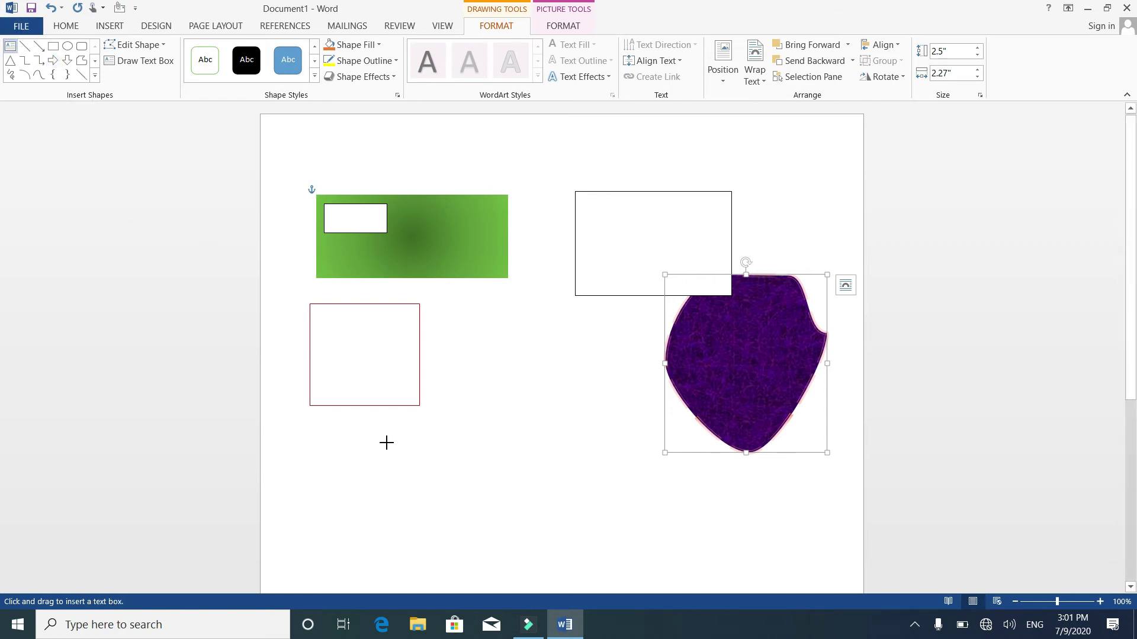
drag(387, 442, 620, 565)
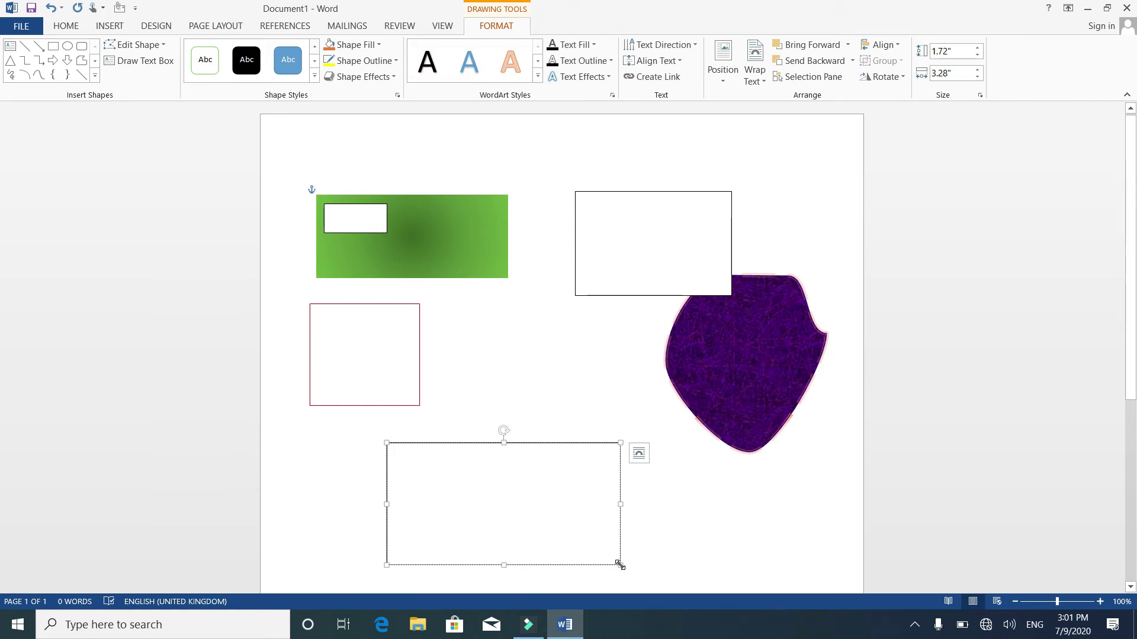
text(=)
text(rand()
key(Return)
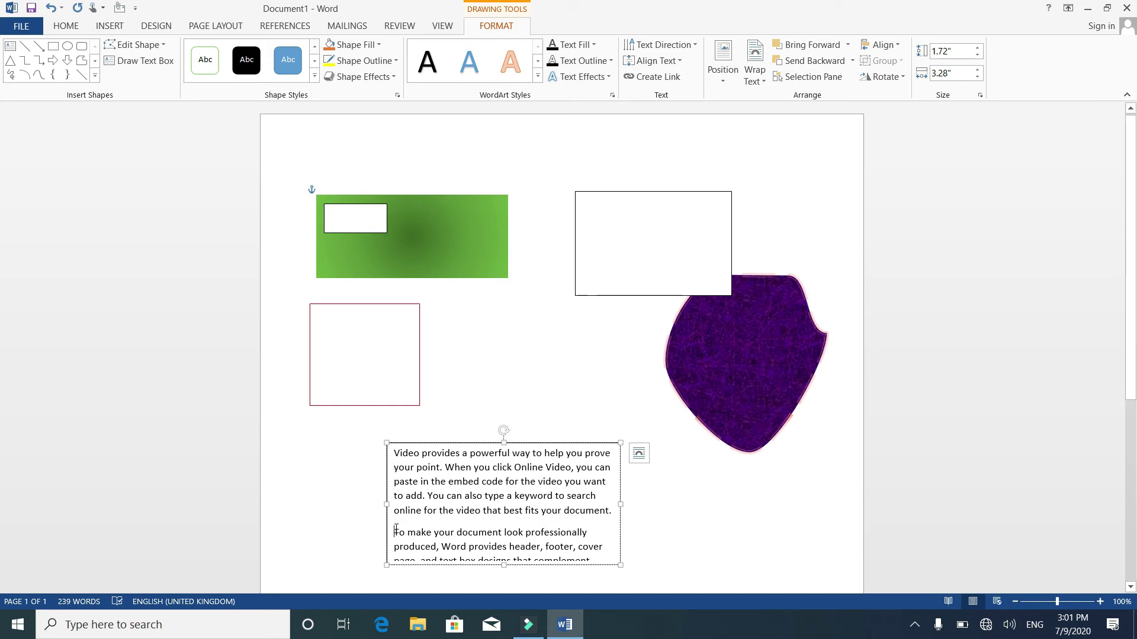
Delete everything after the first paragraph, 'Video provides a powerful way…'
key(Delete)
key(Delete)
key(Delete)
key(Delete)
key(Delete)
key(Delete)
key(Delete)
key(Delete)
key(Delete)
key(Delete)
key(Delete)
key(Delete)
key(Delete)
key(Delete)
key(Delete)
key(Delete)
key(Delete)
key(Delete)
key(Delete)
key(Delete)
key(Delete)
key(Delete)
key(Delete)
key(Delete)
key(Delete)
key(Delete)
key(Delete)
key(Delete)
key(Delete)
key(Delete)
key(Delete)
key(Delete)
key(Delete)
key(Delete)
key(Delete)
key(Delete)
key(Delete)
key(Delete)
key(Delete)
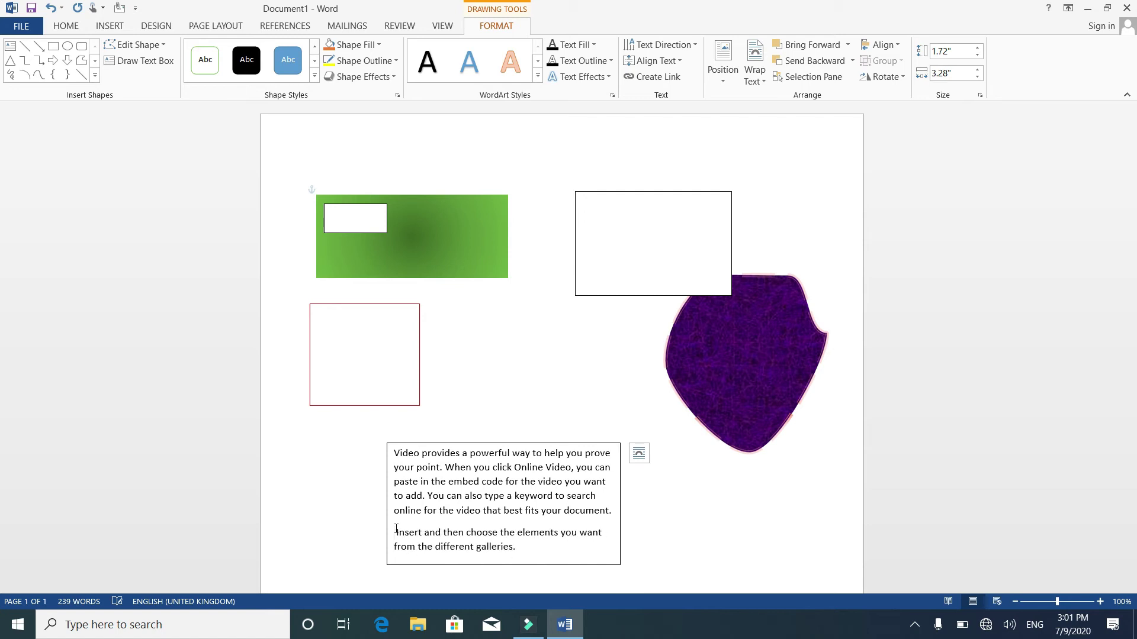
key(Delete)
key(Delete)
key(Delete)
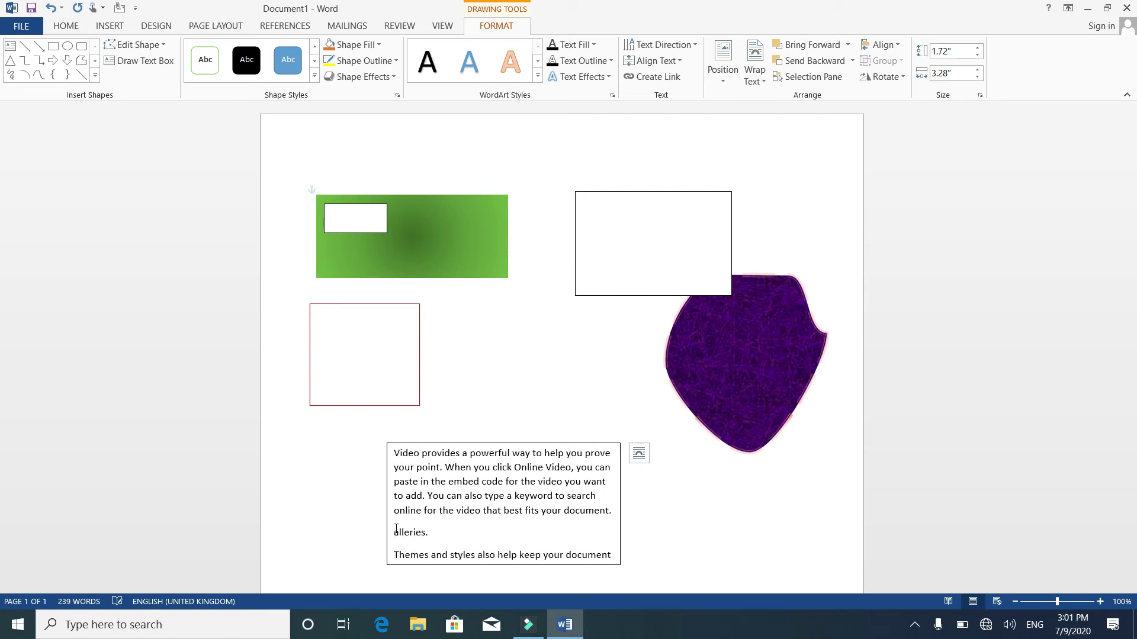
key(Delete)
key(Delete)
key(Delete)
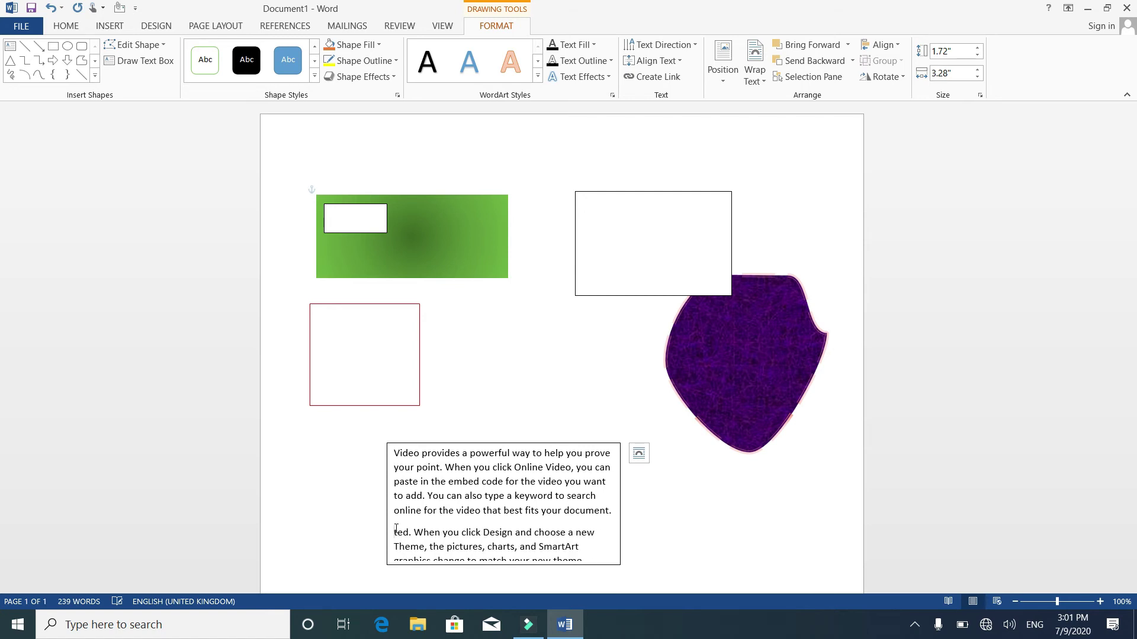
key(Delete)
key(Delete)
key(Delete)
key(Delete)
key(Delete)
key(Delete)
key(Delete)
key(Delete)
key(Delete)
key(Delete)
key(Delete)
key(Delete)
key(Delete)
key(Delete)
key(Delete)
key(Delete)
key(Delete)
key(Delete)
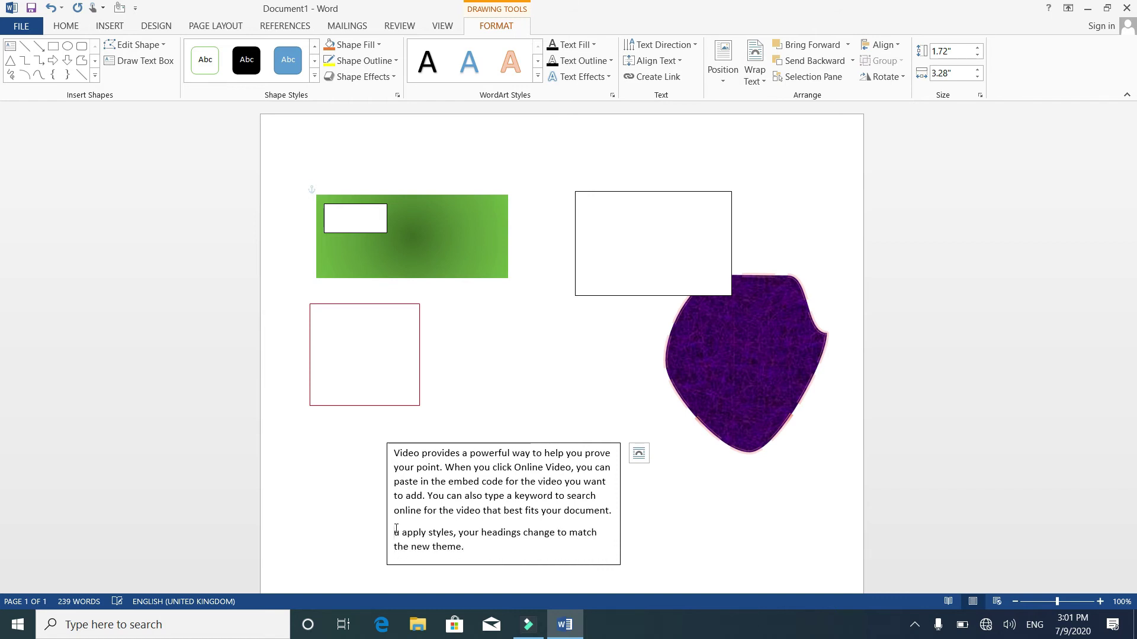
key(Delete)
key(Delete)
key(Delete)
key(Delete)
key(Delete)
key(Delete)
key(Delete)
key(Delete)
key(Delete)
key(Delete)
key(Delete)
key(Delete)
key(Delete)
key(Delete)
key(Delete)
key(Delete)
key(Delete)
key(Delete)
key(Delete)
key(Delete)
key(Delete)
key(Delete)
key(Delete)
key(Delete)
key(Delete)
key(Delete)
key(Delete)
key(Delete)
key(Delete)
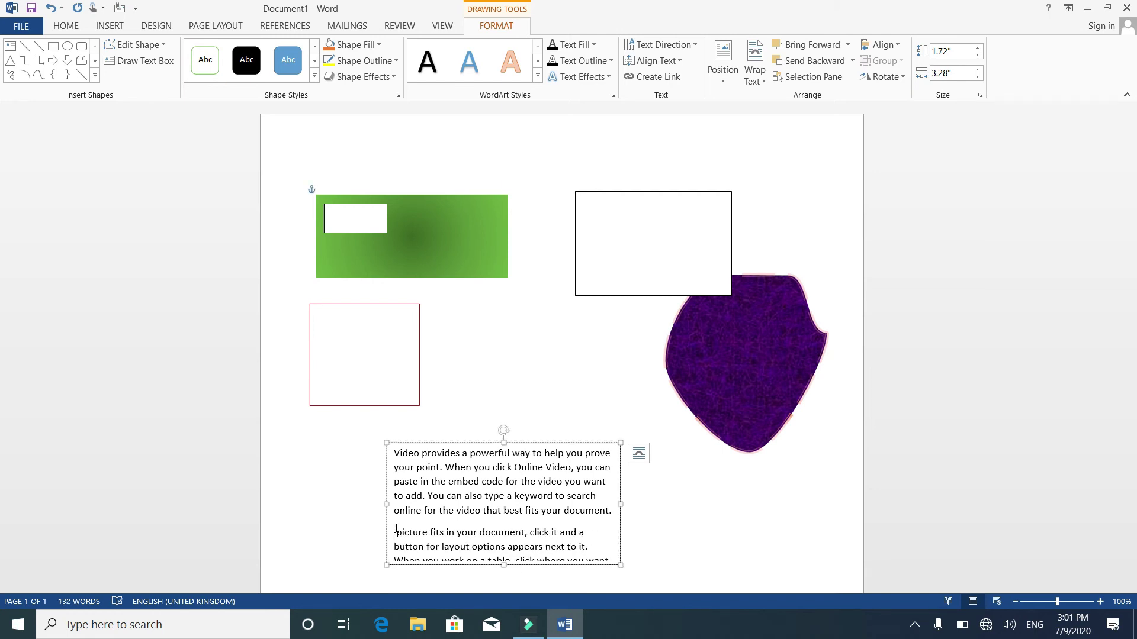
key(ctrl+shift+End)
key(BackSpace)
key(BackSpace)
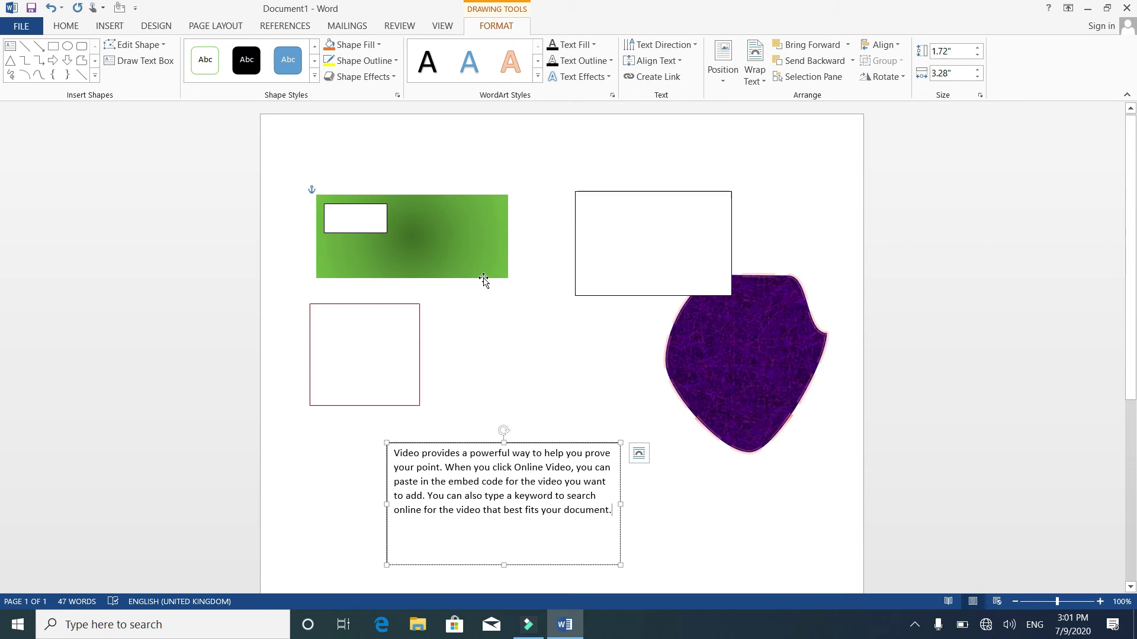
Add 'Hi how arer you friend' to the green rectangle, then delete that greeting again
click(481, 256)
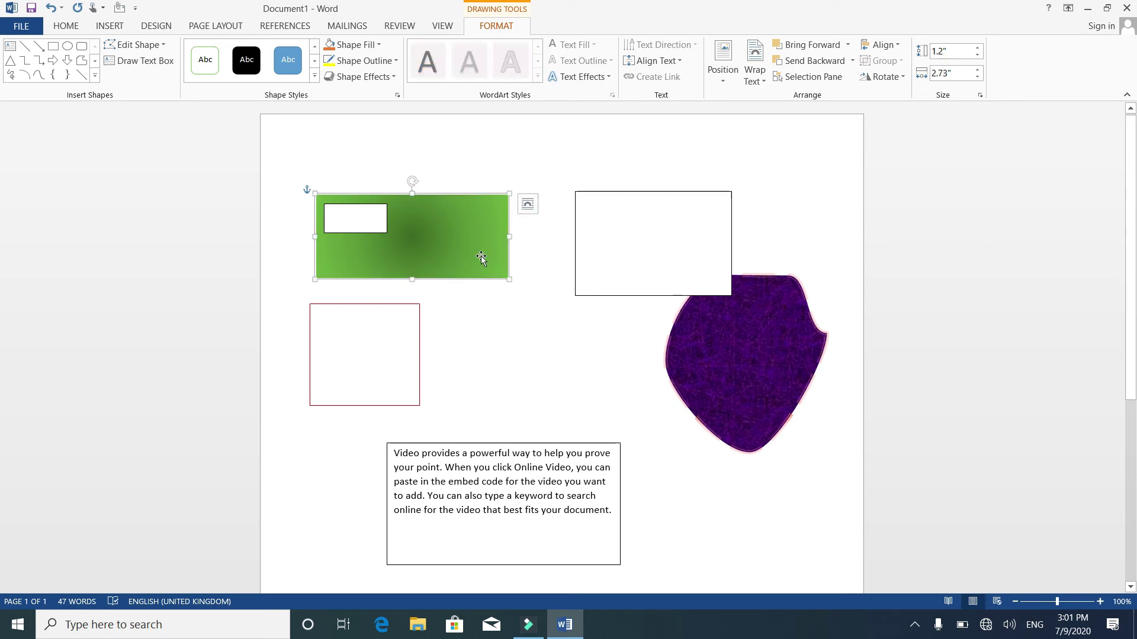
key(ctrl+z)
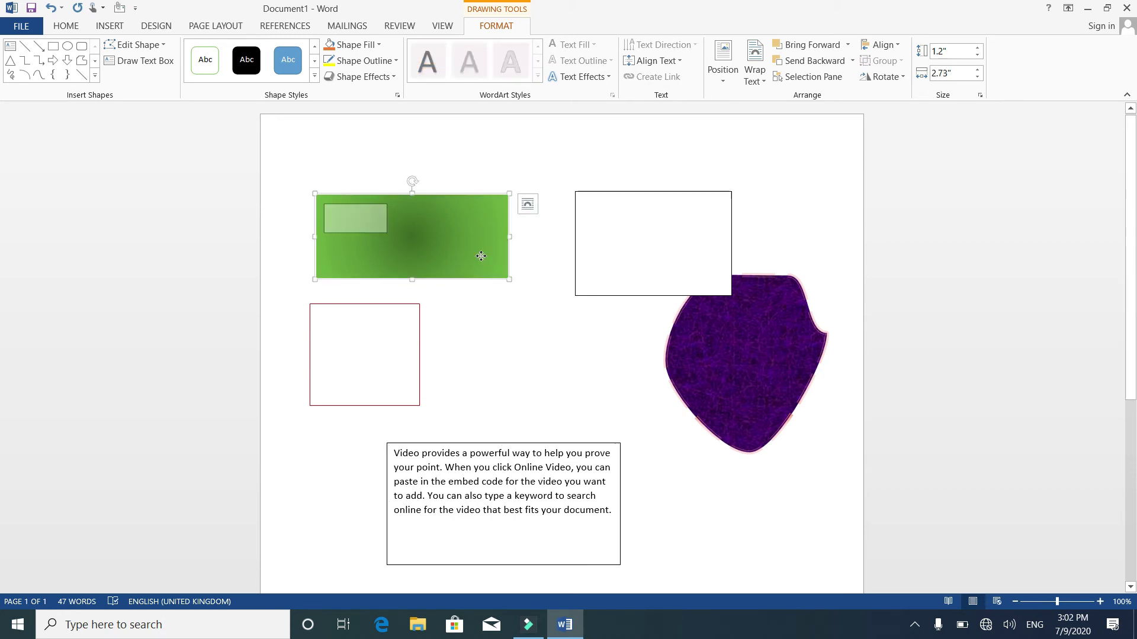
right_click(481, 255)
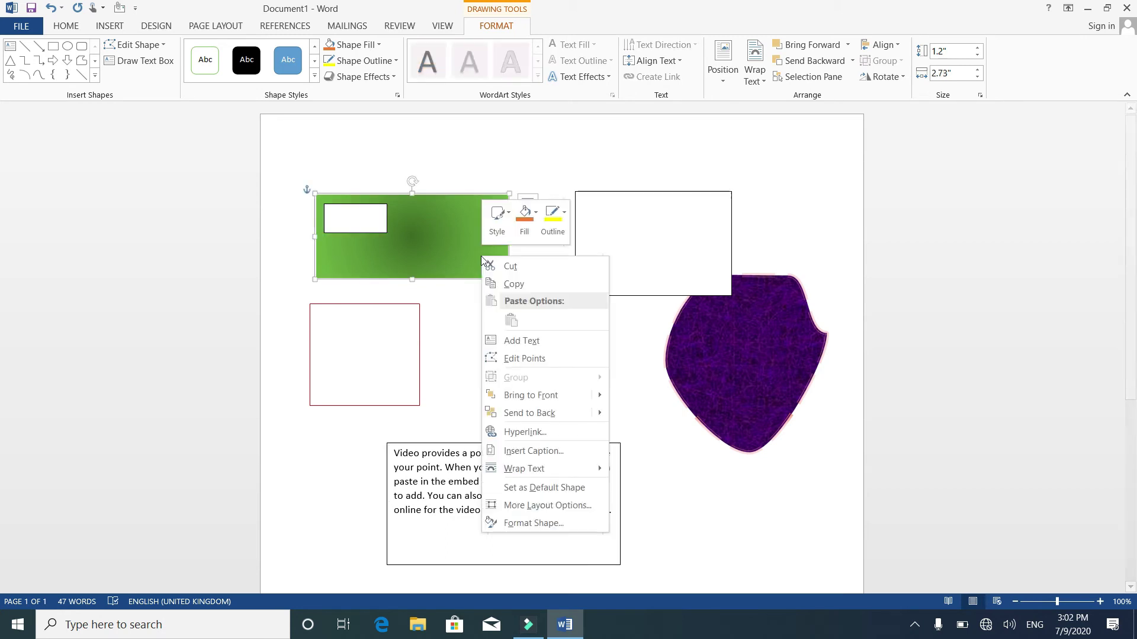
click(523, 347)
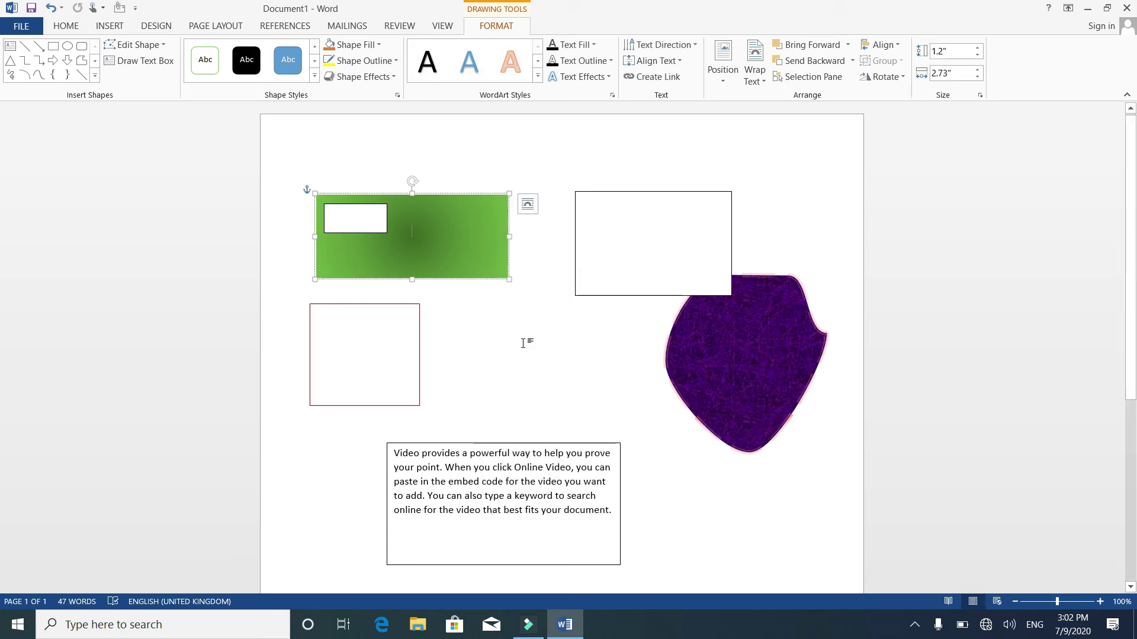
text(Hi how arer you )
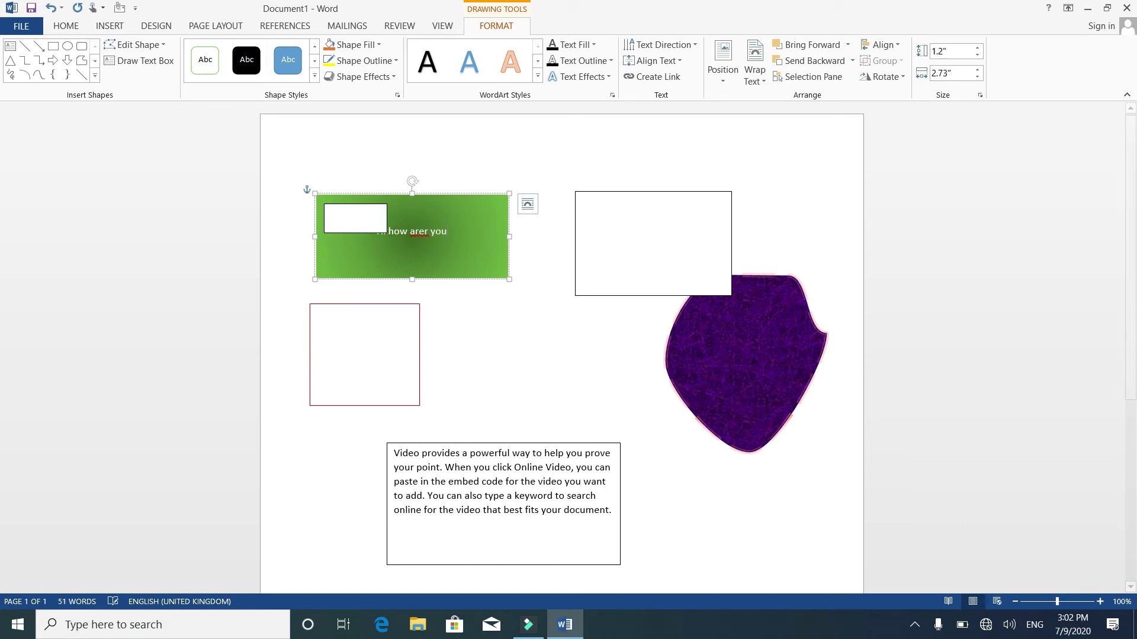
text(friend)
key(BackSpace)
key(BackSpace)
key(BackSpace)
key(BackSpace)
key(BackSpace)
key(BackSpace)
key(BackSpace)
key(BackSpace)
key(BackSpace)
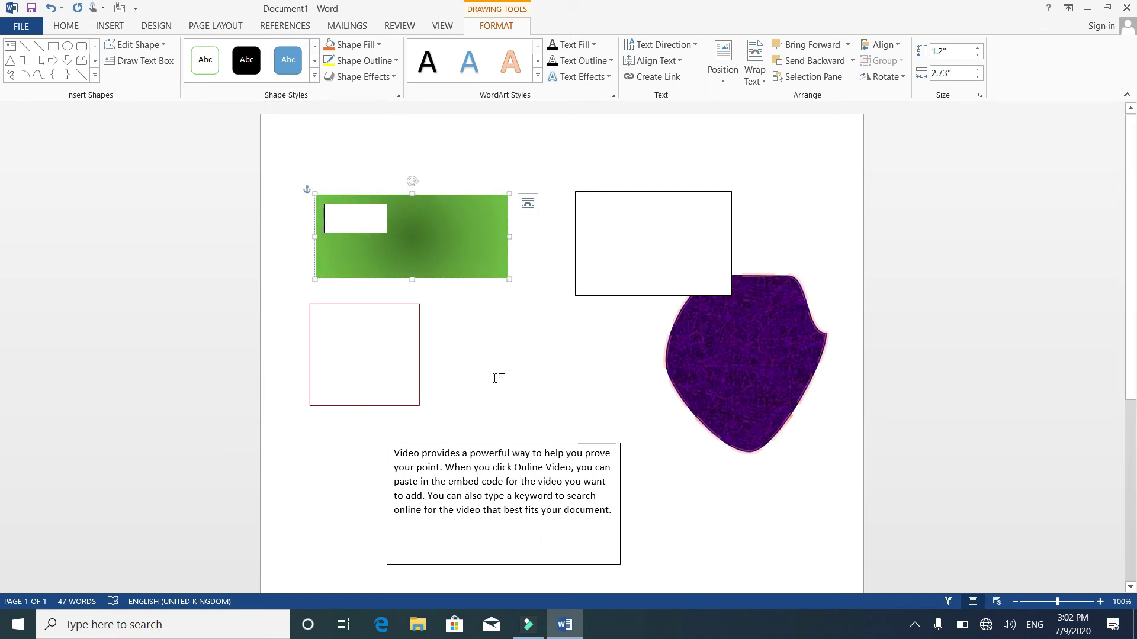
click(520, 473)
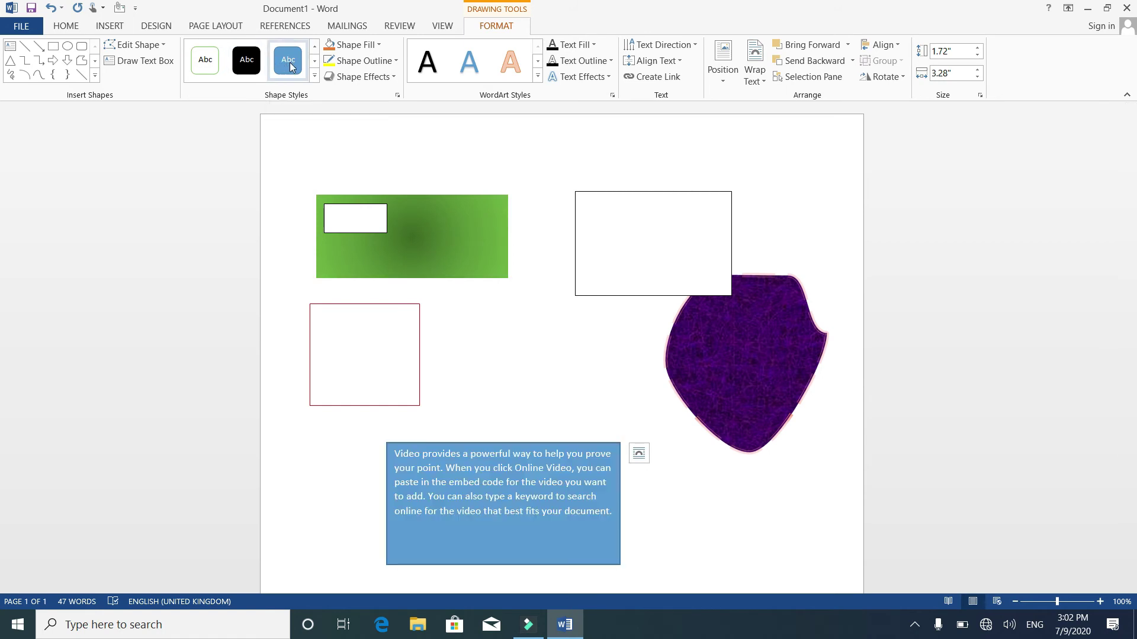
Apply the Subtle Effect – Blue, Accent 5 shape style to the bottom paragraph text box
click(245, 64)
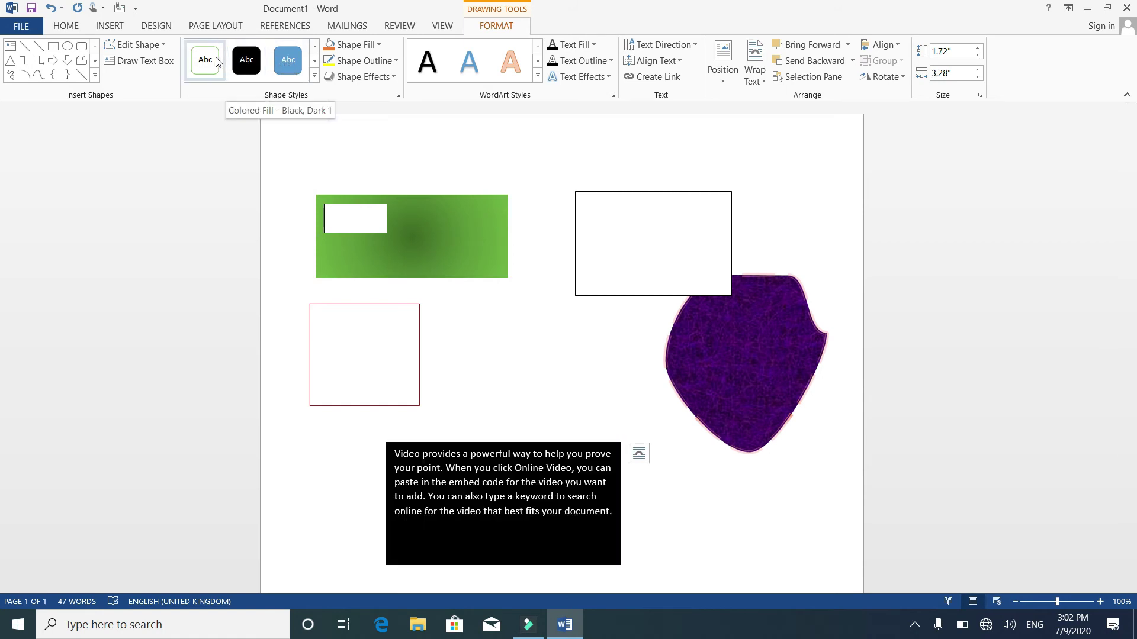
click(315, 76)
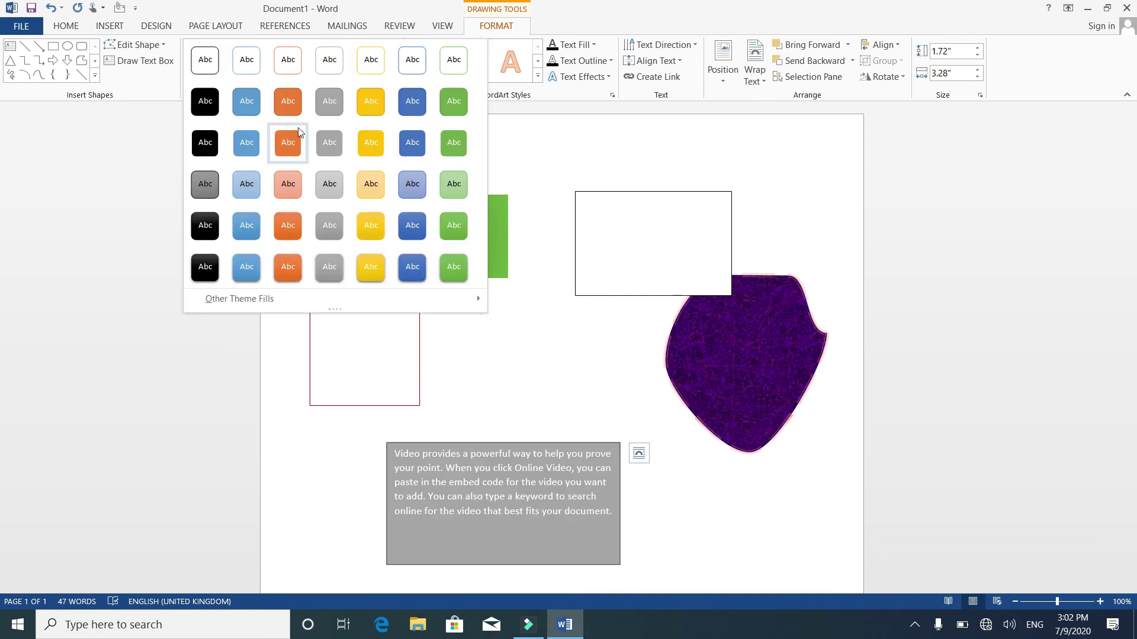
click(418, 185)
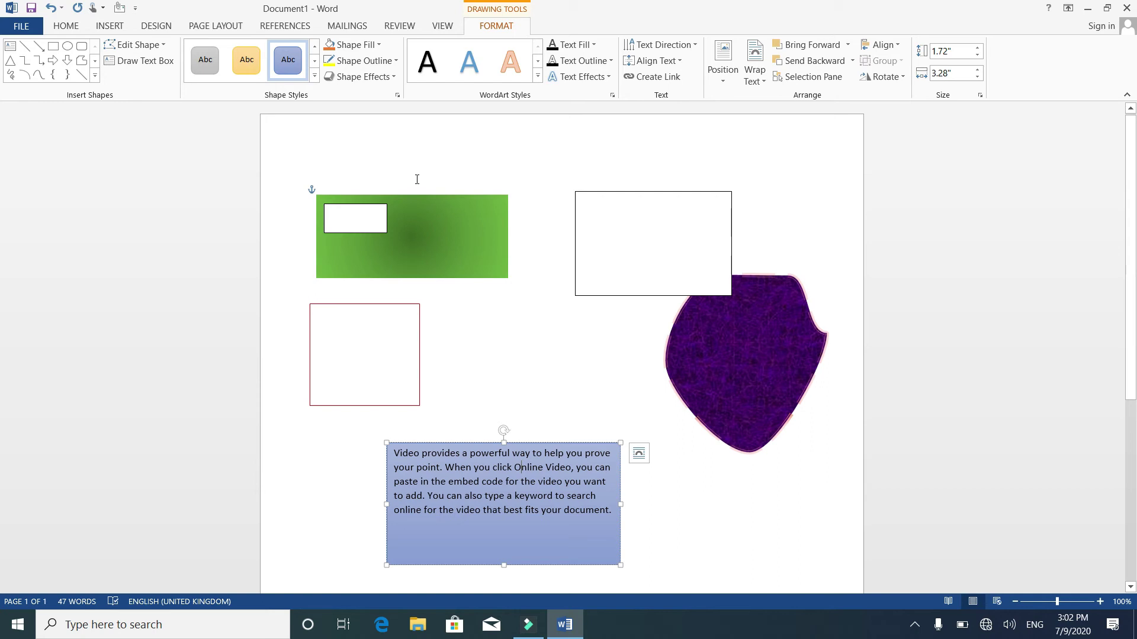
click(538, 77)
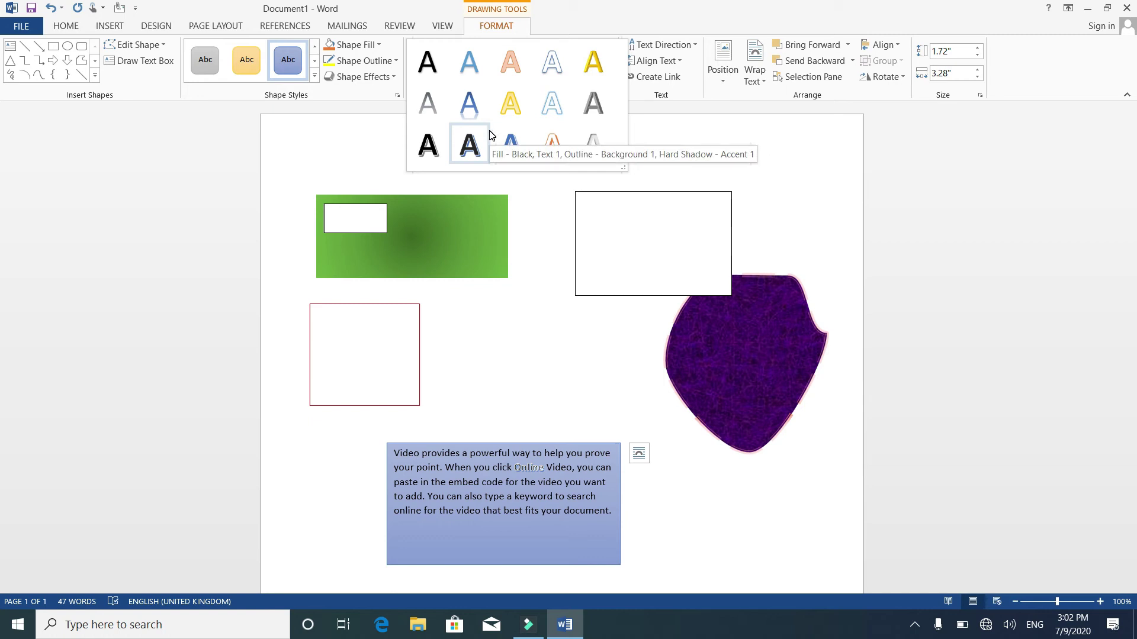
click(573, 561)
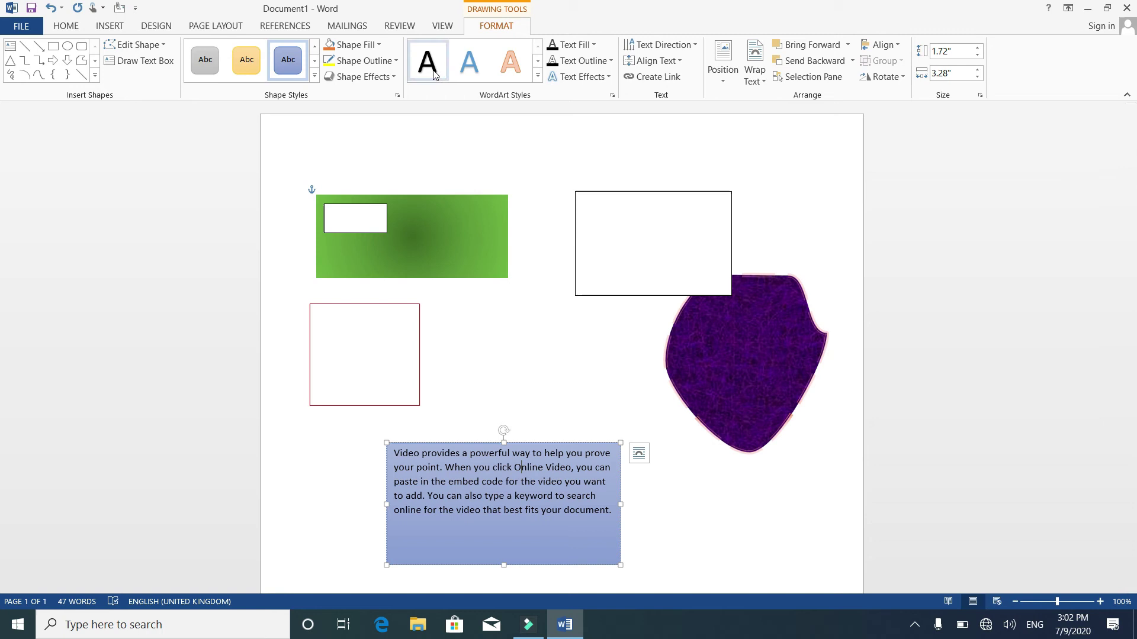
click(480, 55)
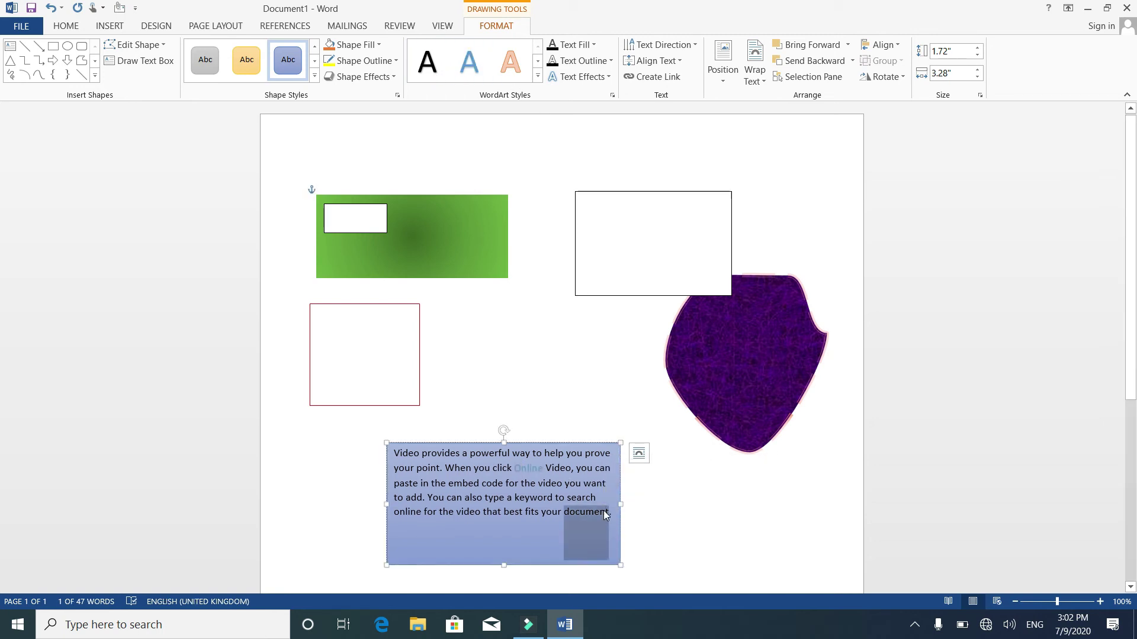
Select all the paragraph text and apply the blue WordArt style in row 2, column 2
key(ctrl+a)
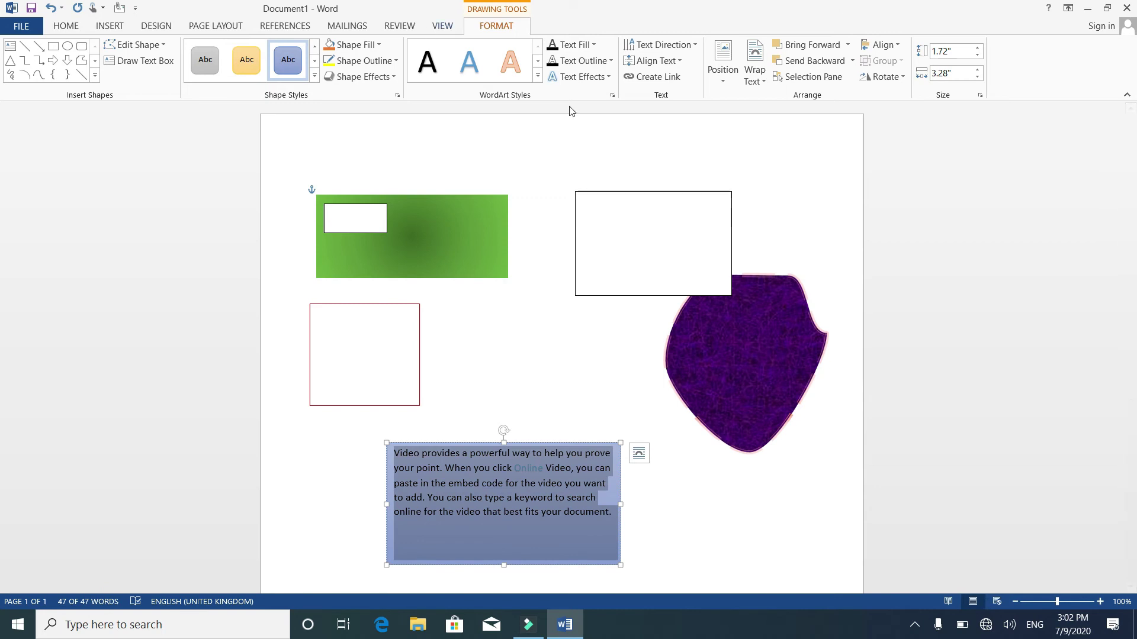
click(539, 77)
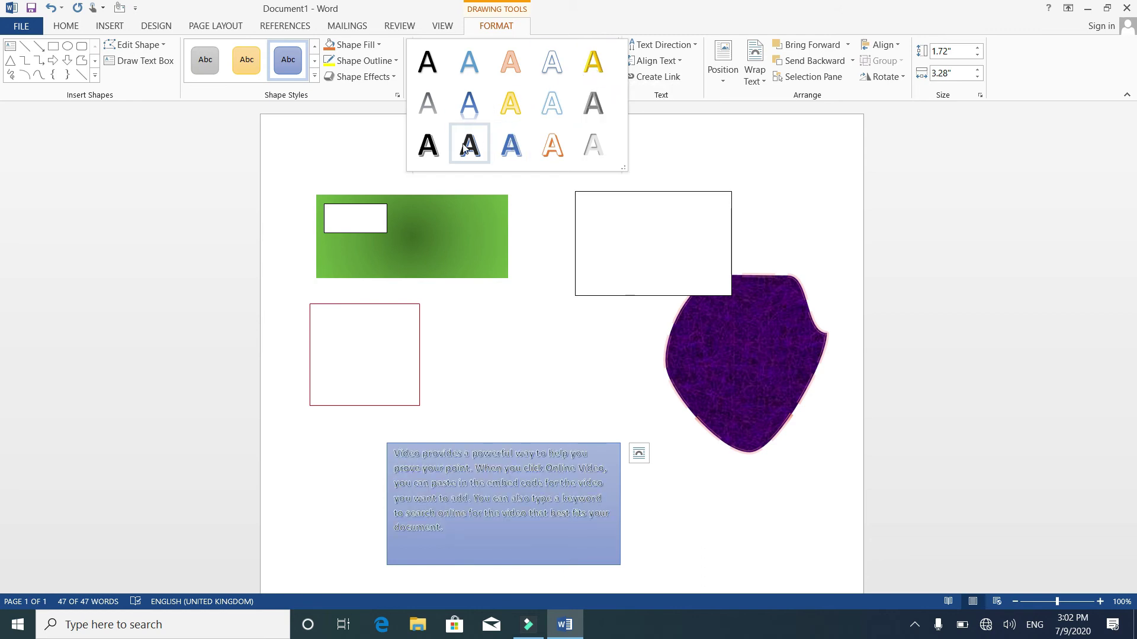
click(466, 105)
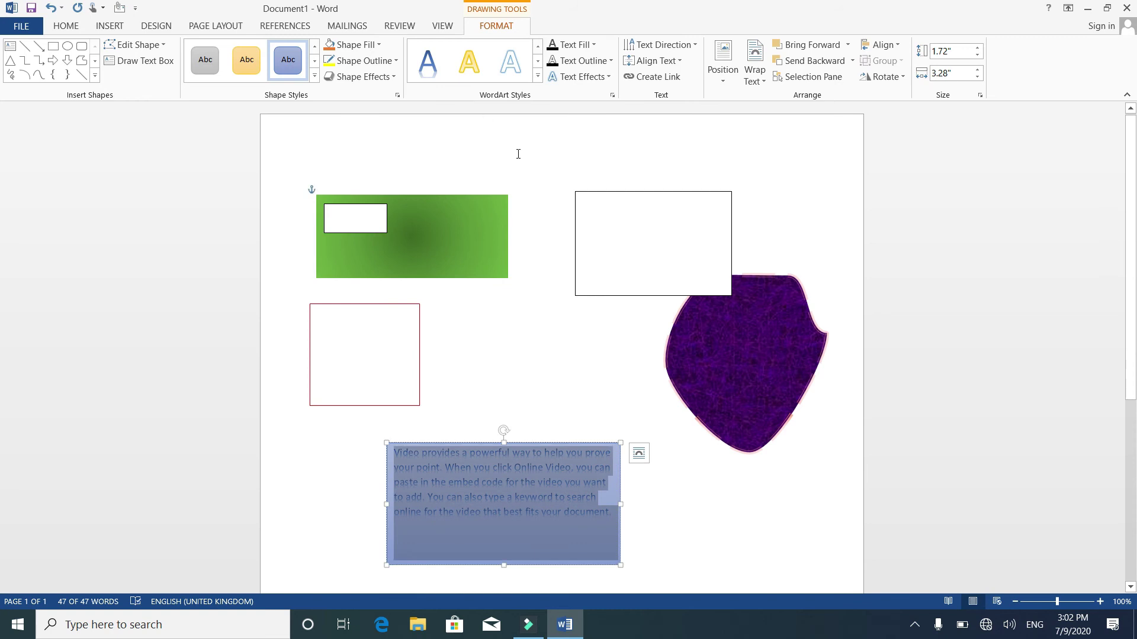
Fill the text box's paragraph text with dark grey and outline it in blue-gray
click(592, 46)
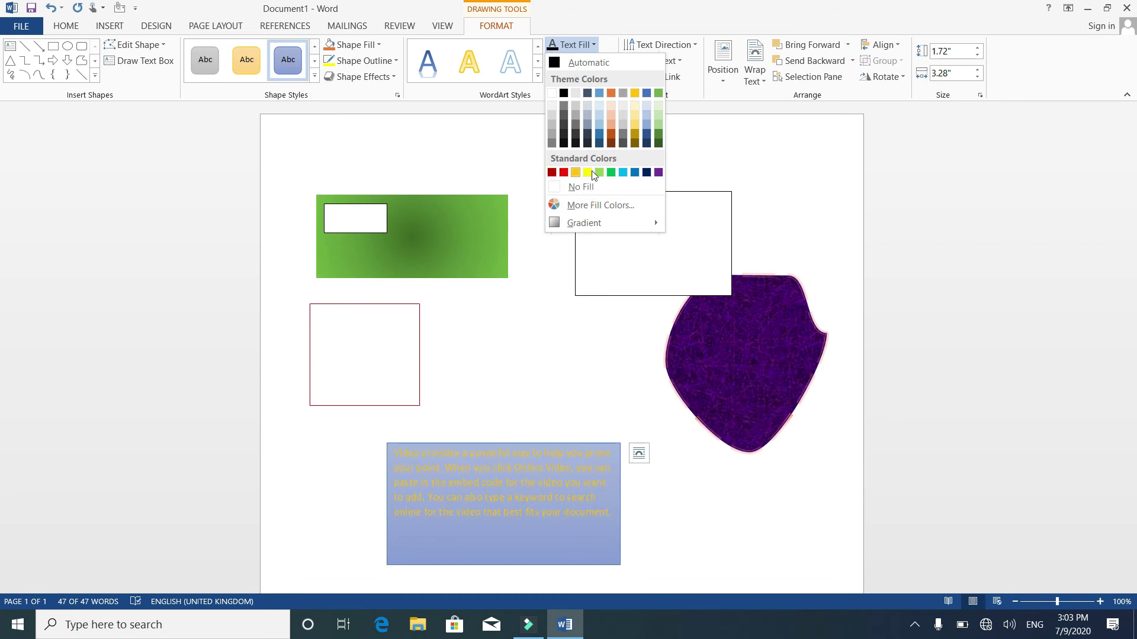
click(589, 135)
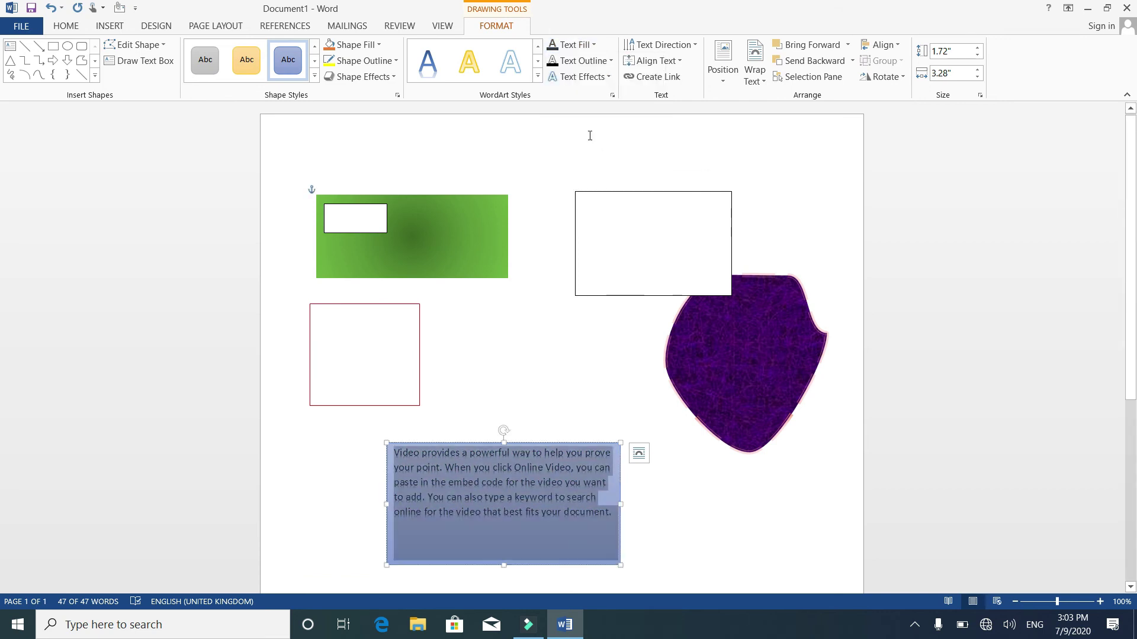
click(610, 62)
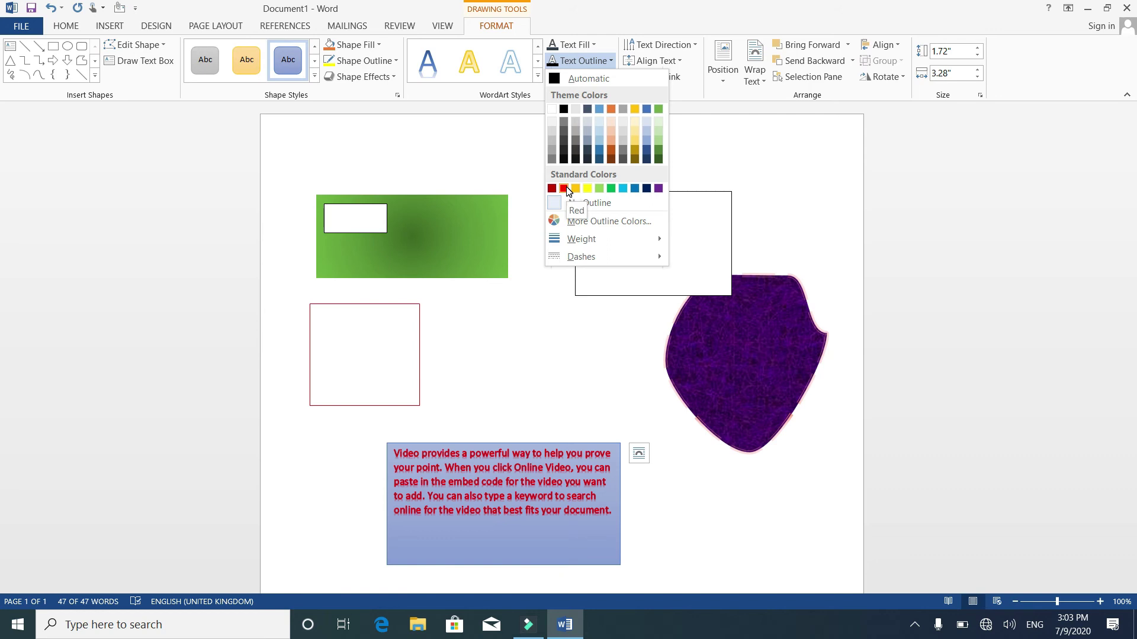
click(588, 143)
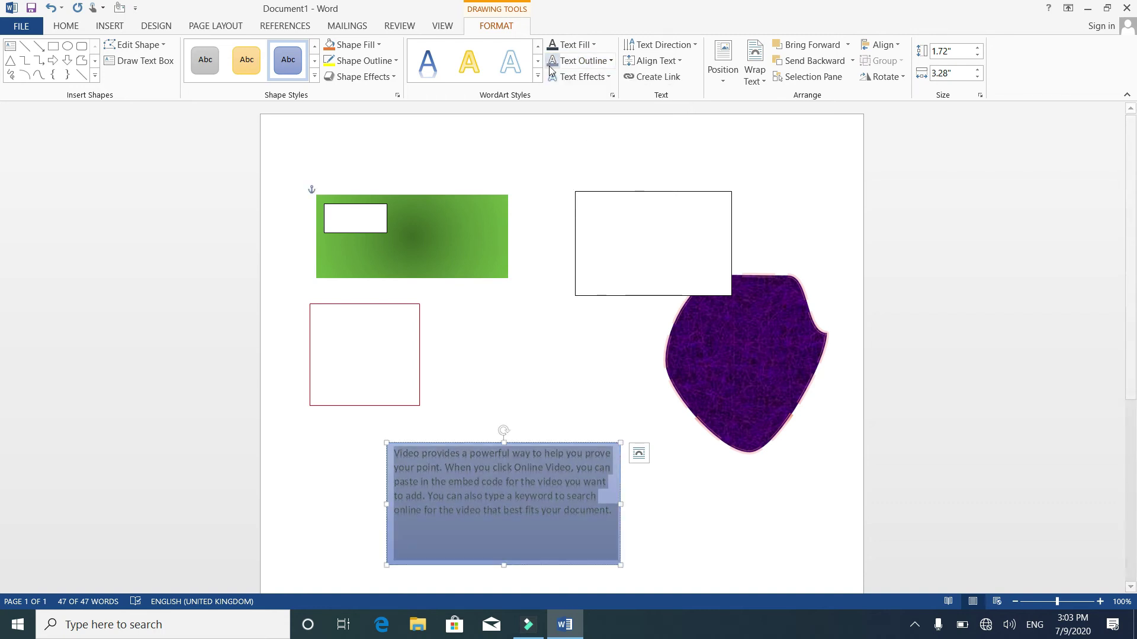
Add an outer shadow and a reflection variation to the paragraph text
click(591, 80)
mouse_move(593, 102)
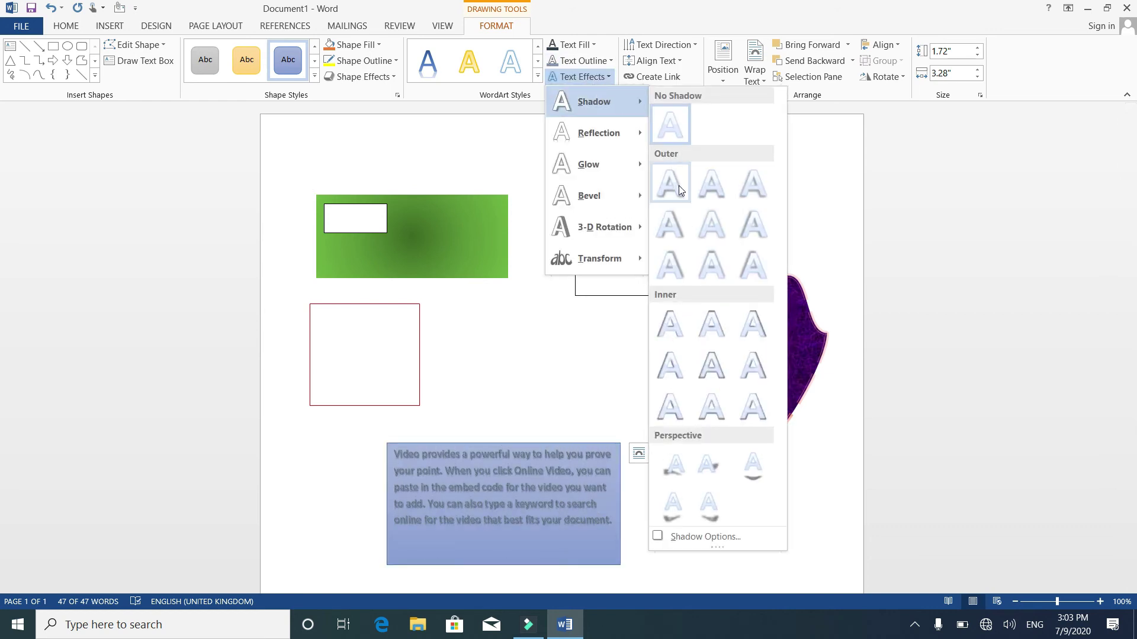
click(699, 219)
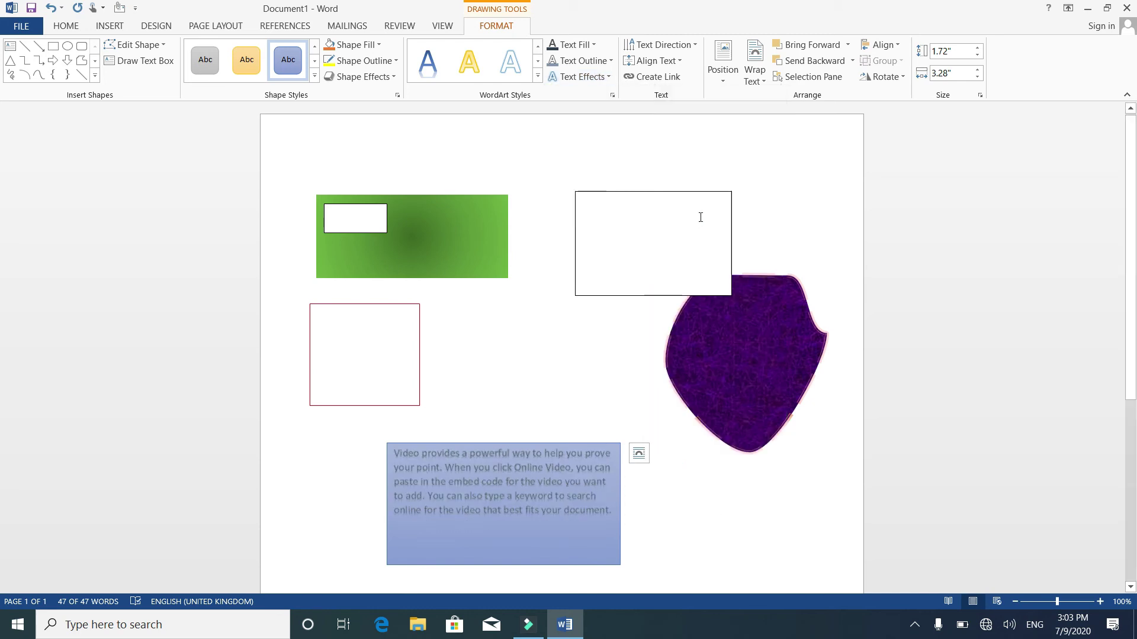
click(604, 75)
mouse_move(598, 132)
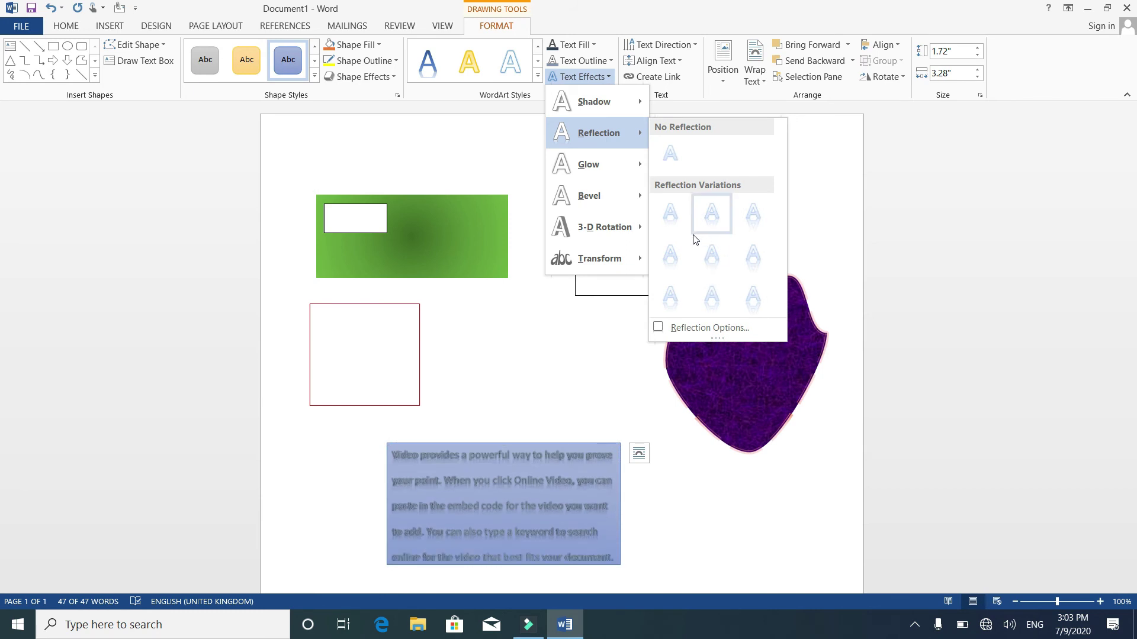
click(681, 256)
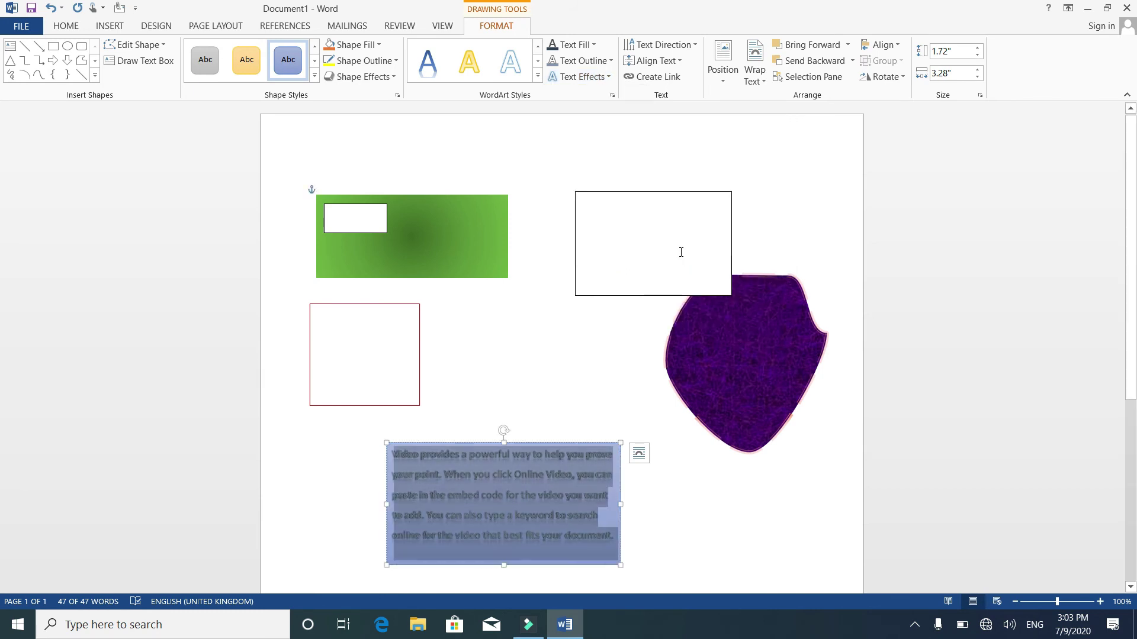
Give the text a bevel preset and a Parallel Off Axis 1 Left 3-D rotation
click(605, 79)
mouse_move(588, 165)
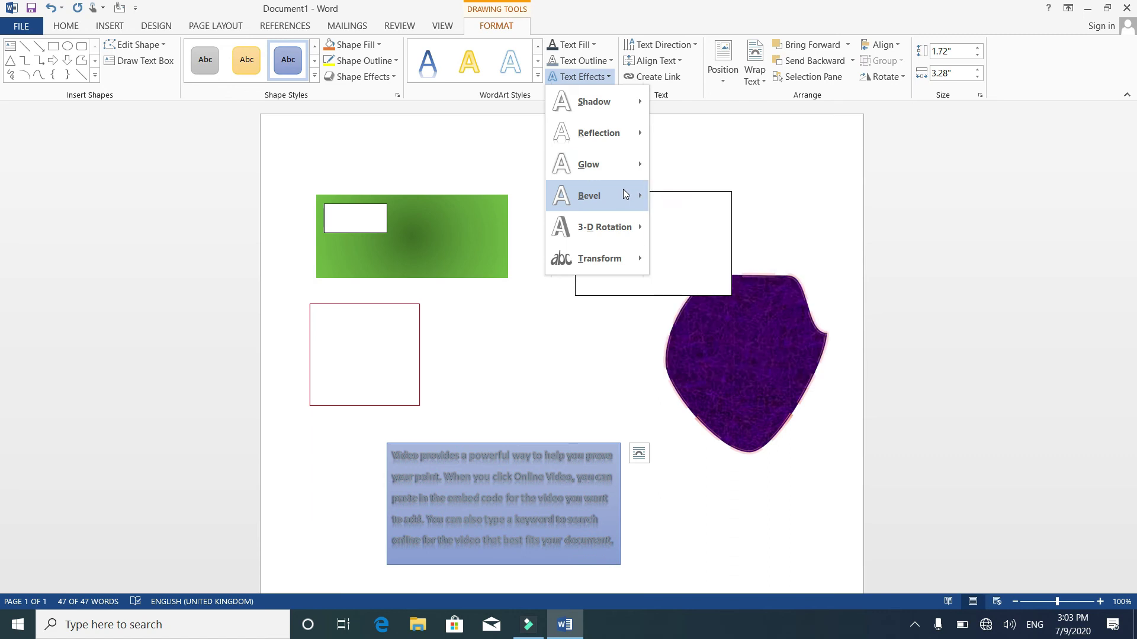
mouse_move(588, 196)
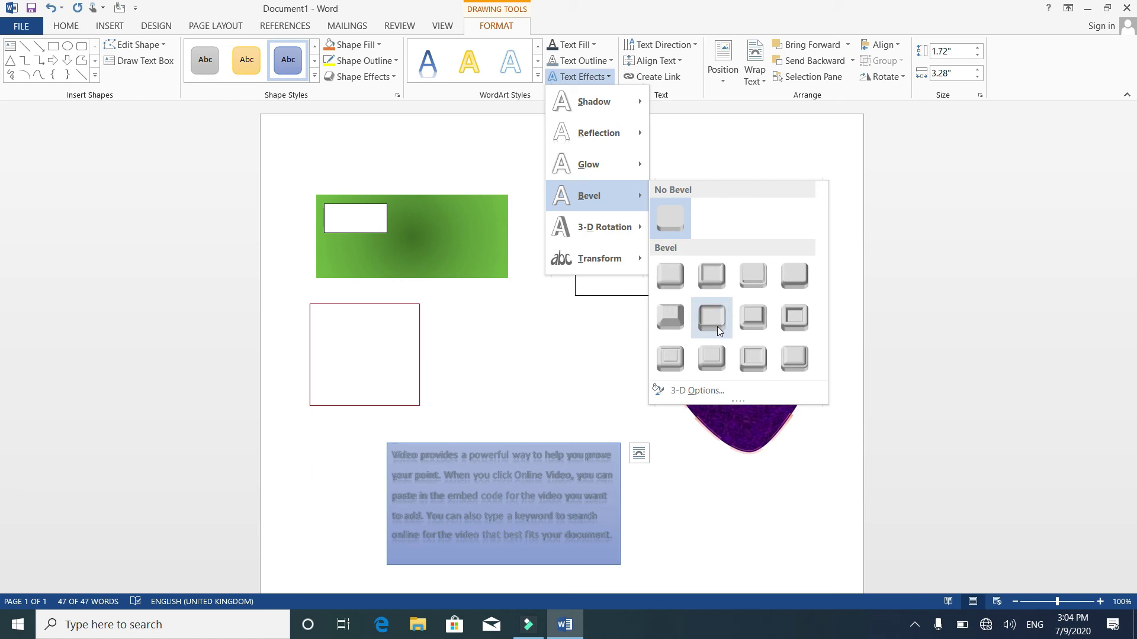
click(712, 360)
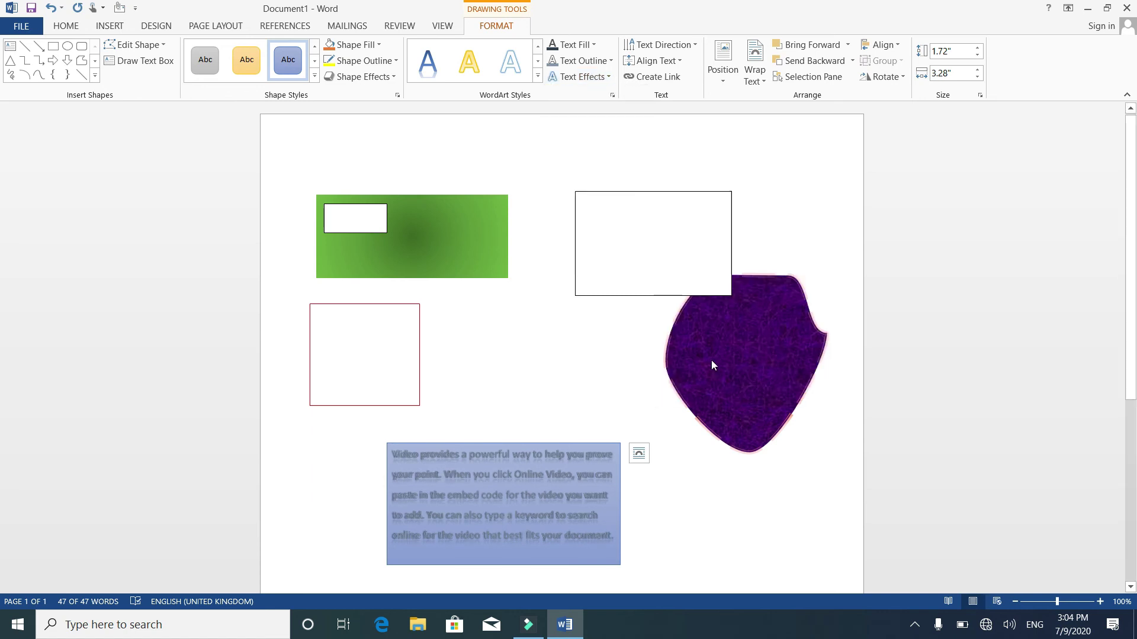
click(600, 78)
mouse_move(604, 227)
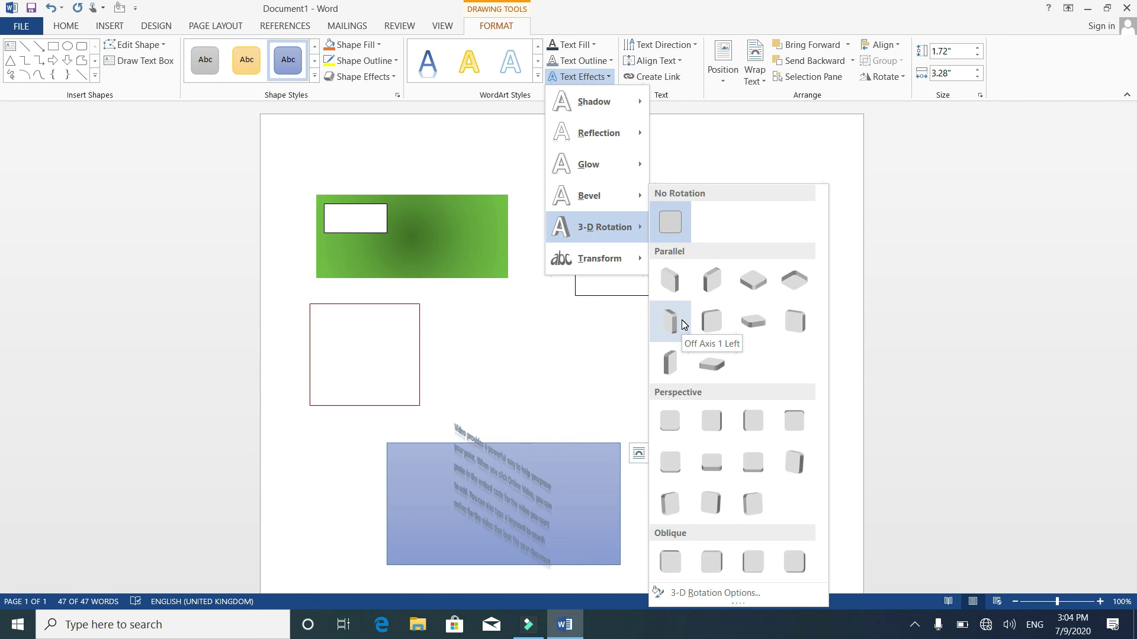
click(715, 320)
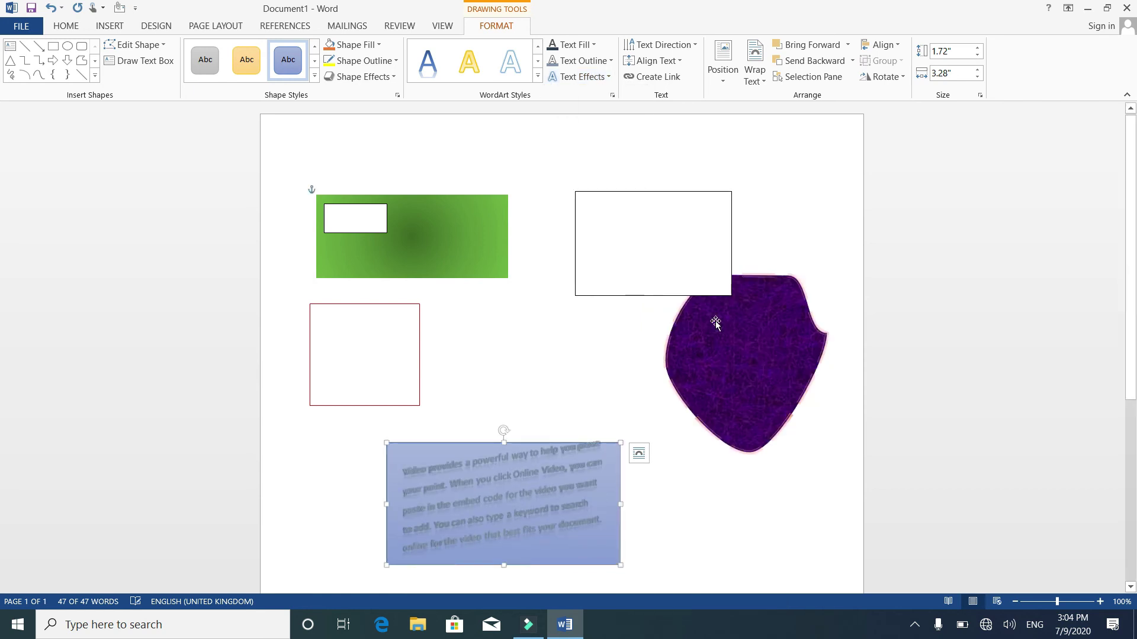
Bend the paragraph text along a circular transform path
click(606, 76)
mouse_move(597, 258)
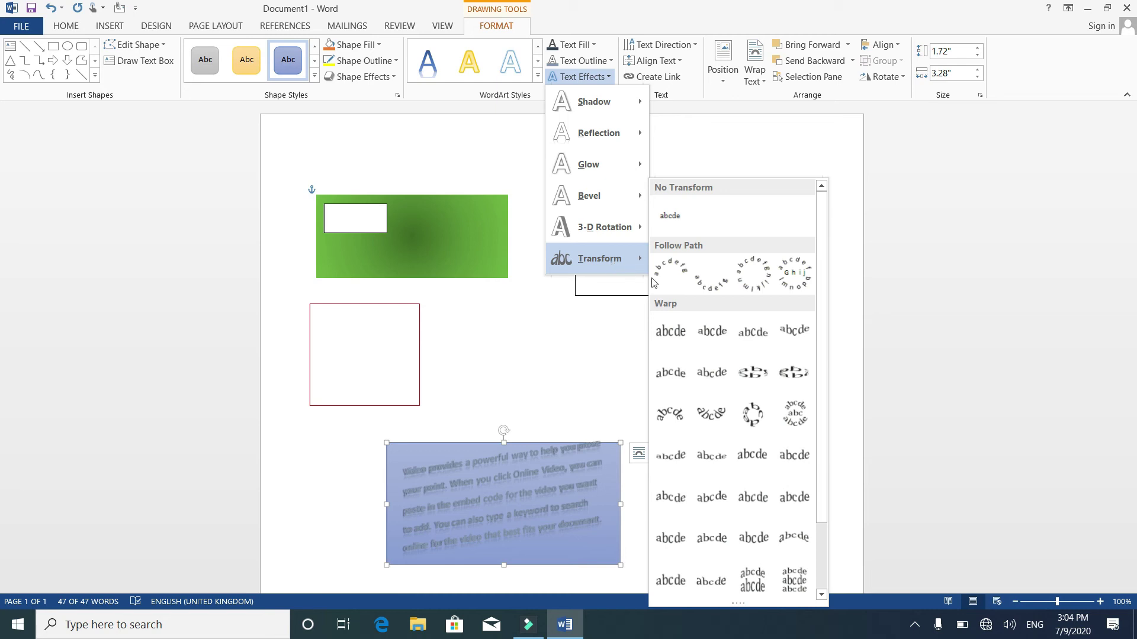
click(752, 286)
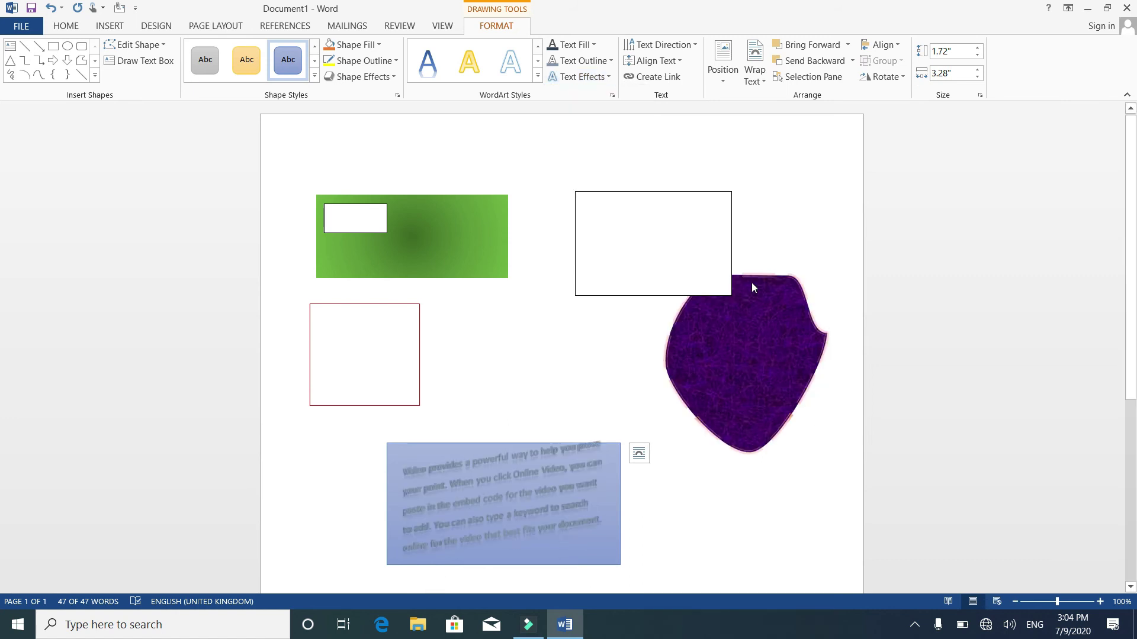
click(580, 77)
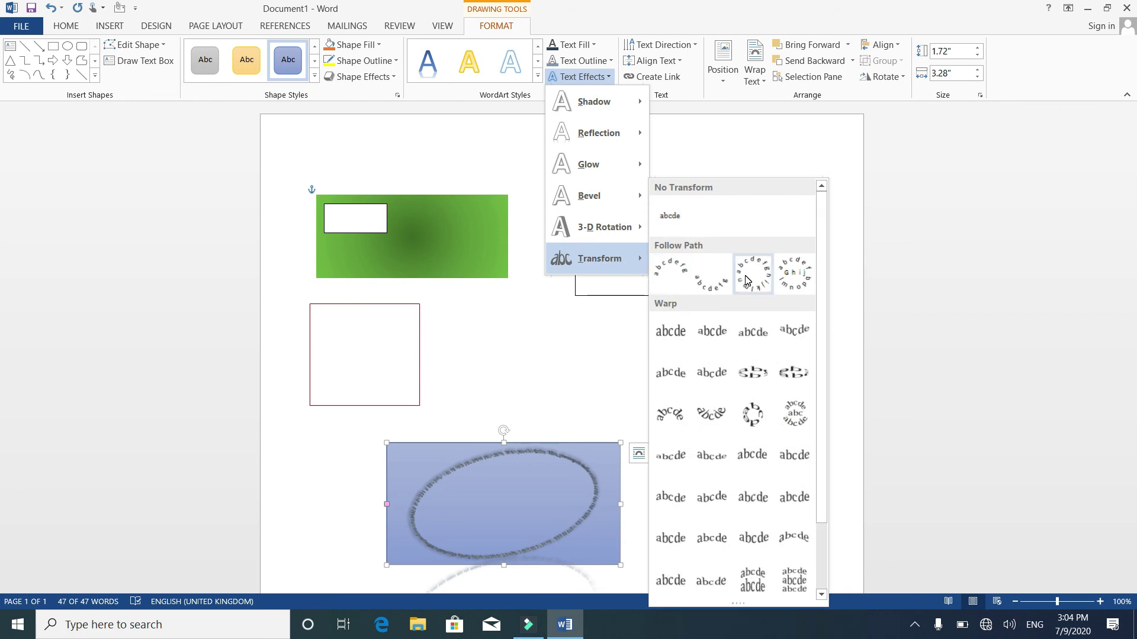
click(745, 275)
Select the blue box's paragraph from 'way to help you prove your point' to the end
click(611, 472)
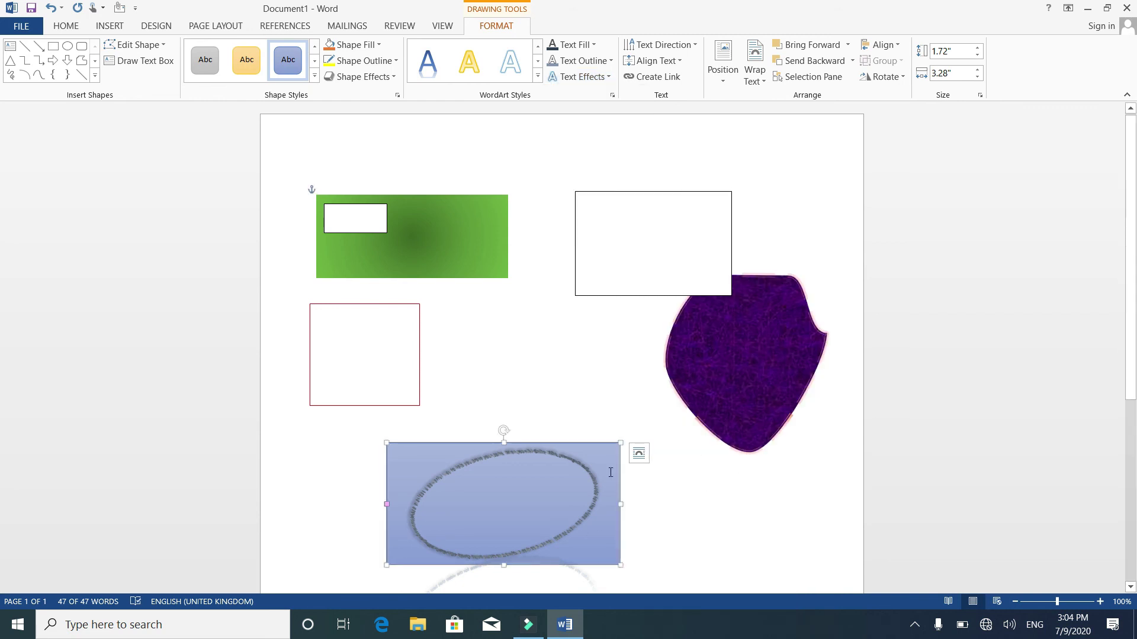
click(525, 336)
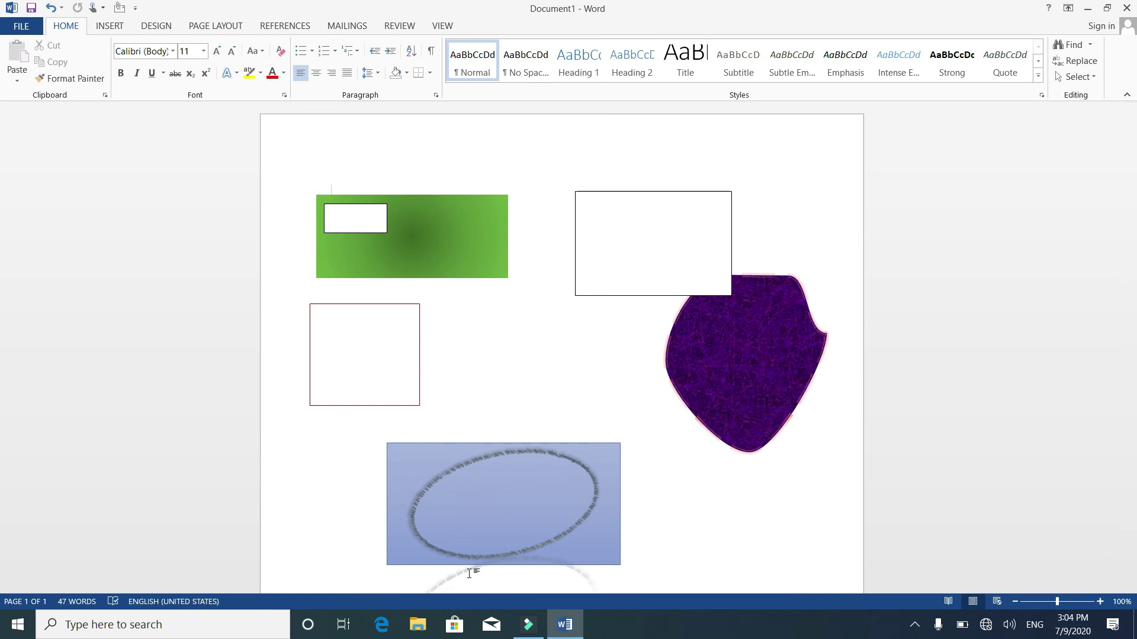
drag(524, 521, 523, 521)
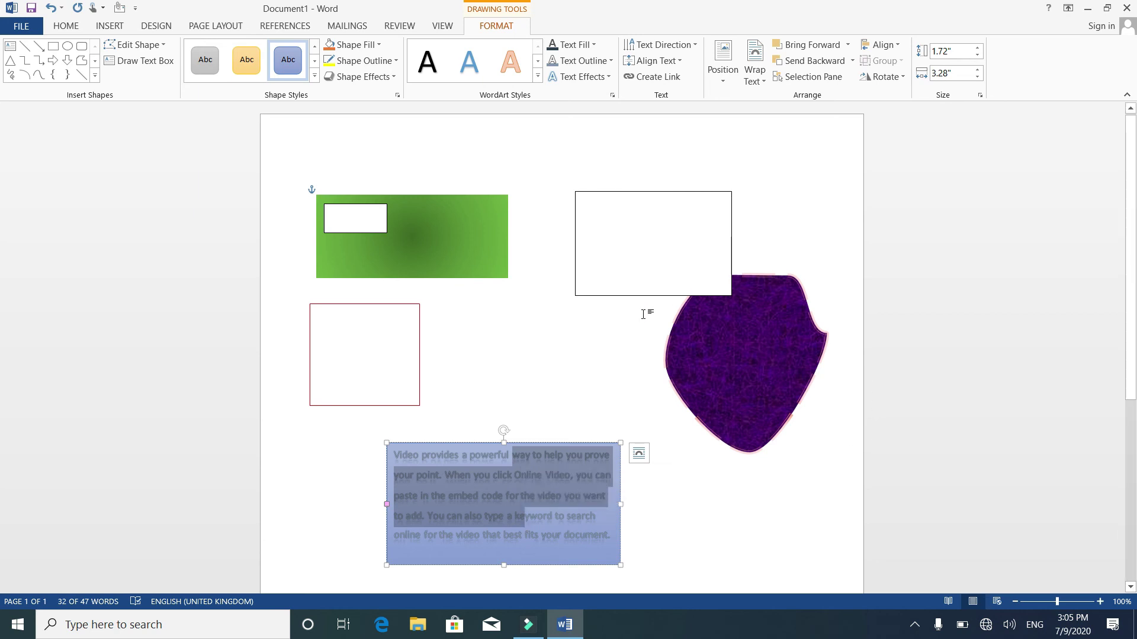
Paste the copied paragraph into the empty white text box
click(638, 233)
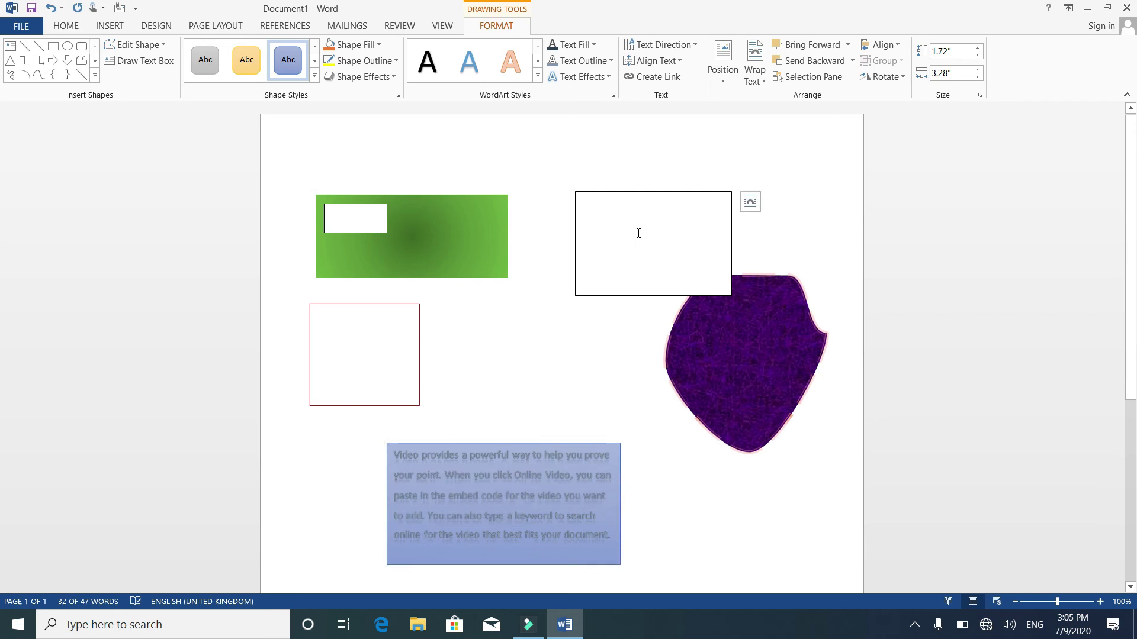
key(ctrl+v)
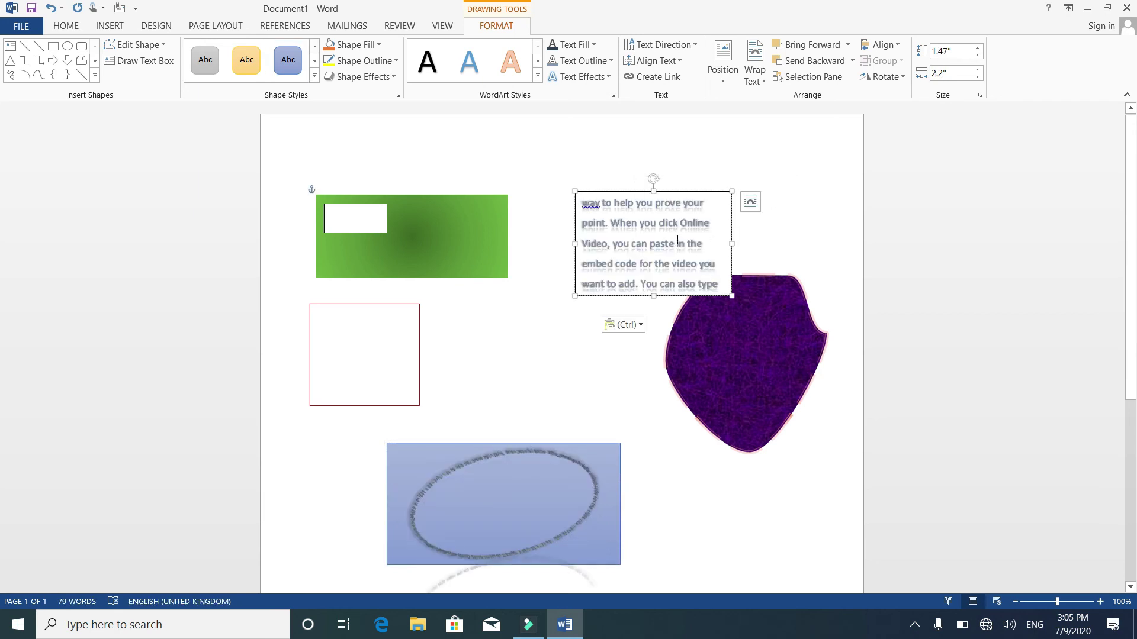
double_click(679, 263)
Type 'Direction' into the red-outlined text box
click(365, 364)
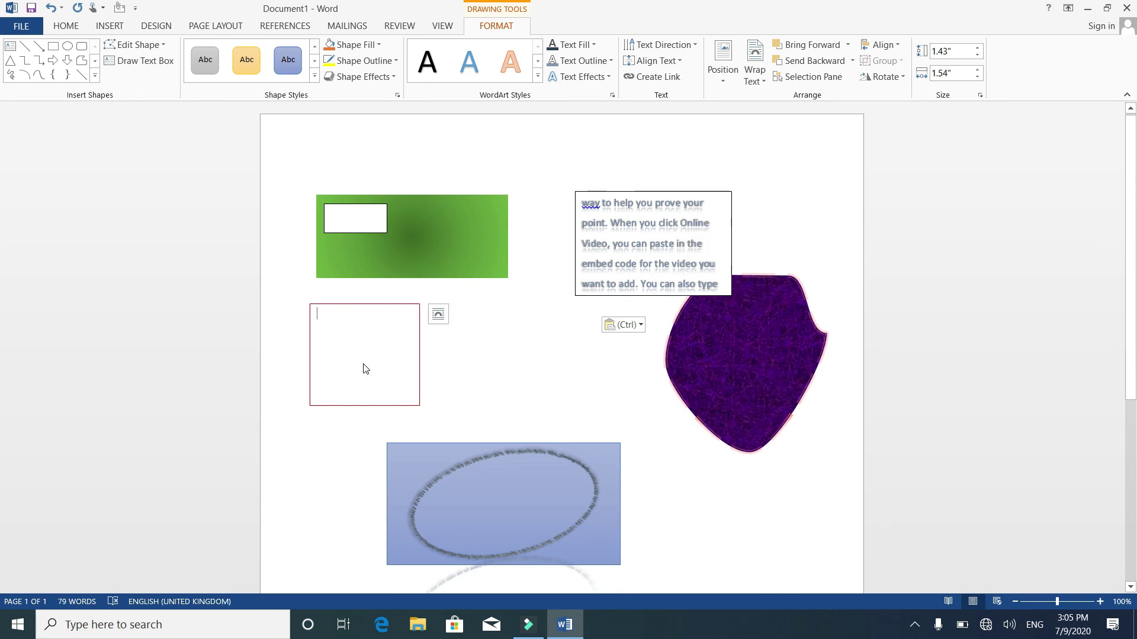
text(Direction)
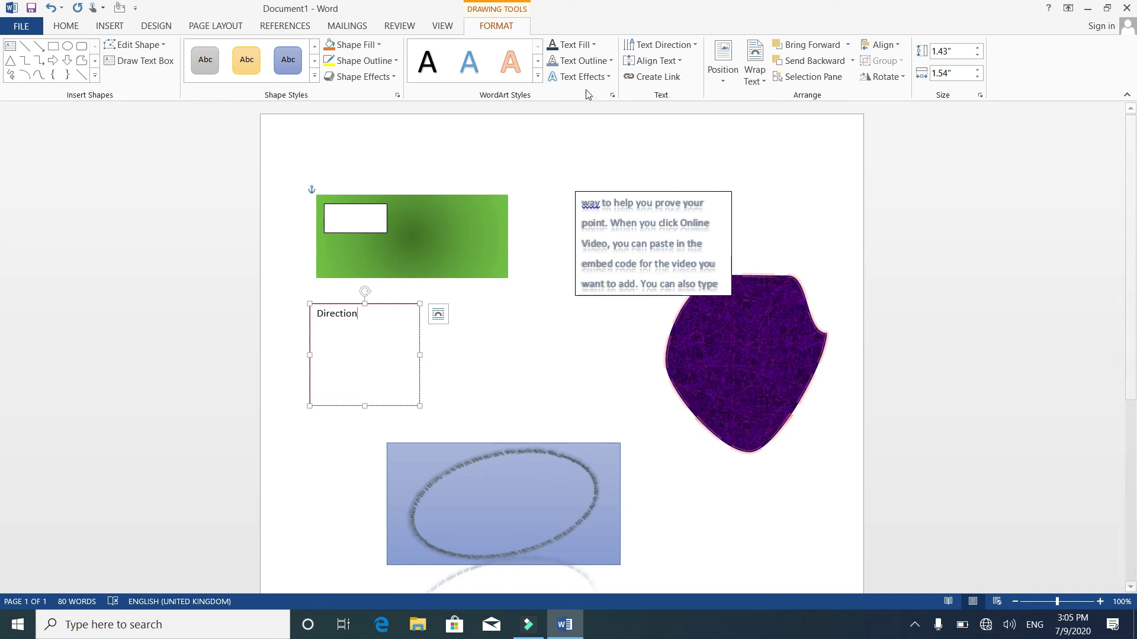
click(693, 46)
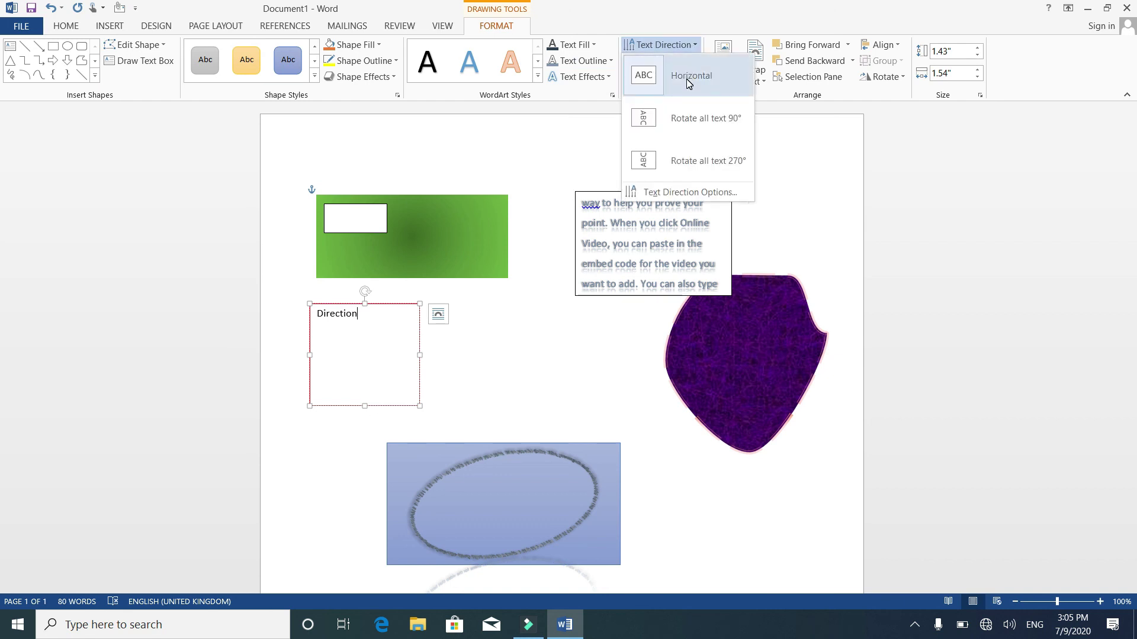
Rotate 'Direction' to run vertically top to bottom, after trying the 90° and 270° rotations
click(700, 120)
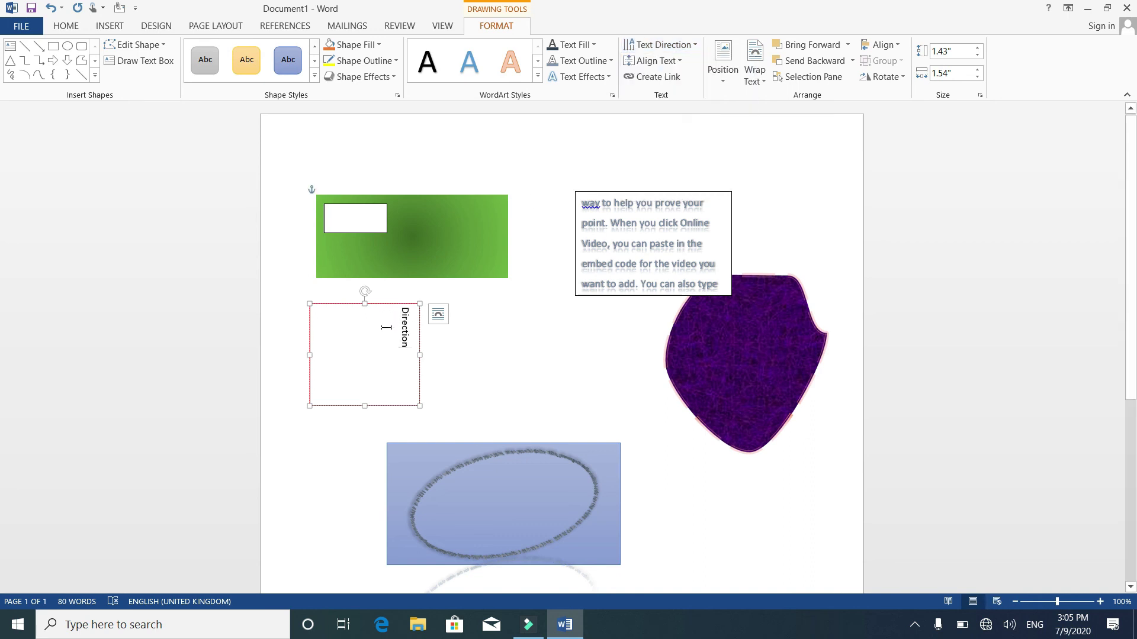
click(687, 45)
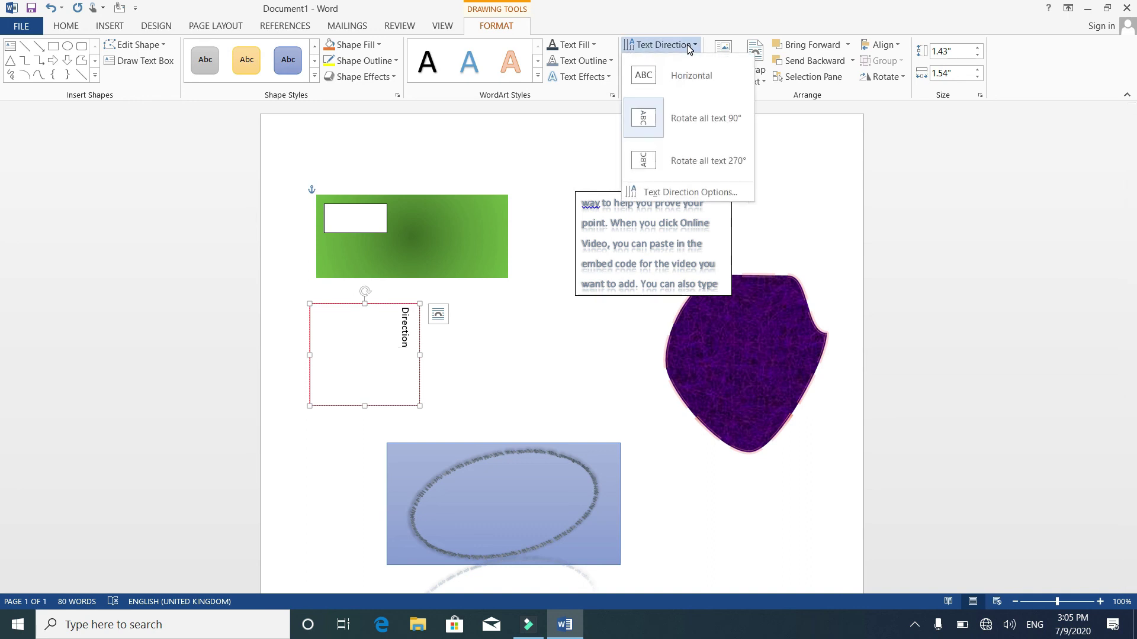
click(701, 161)
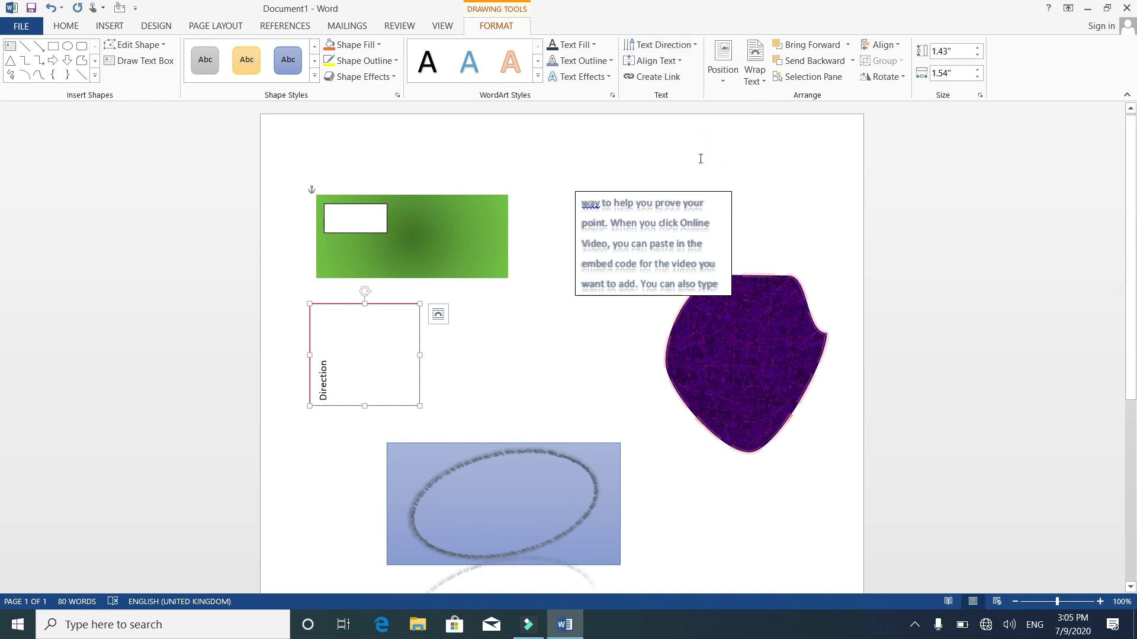
click(673, 47)
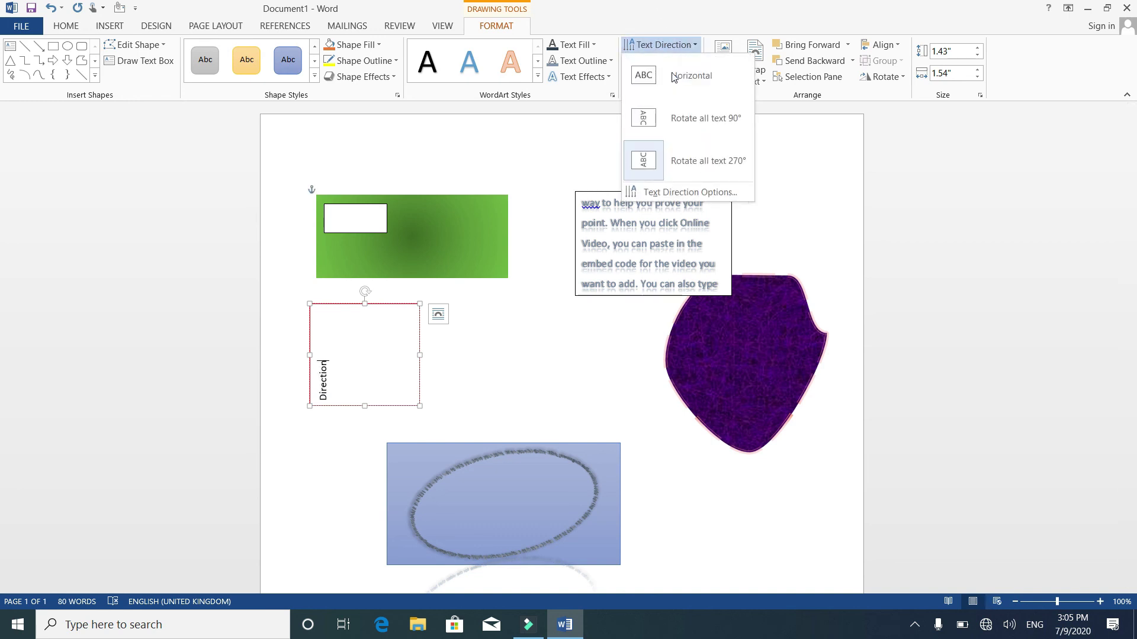
click(693, 193)
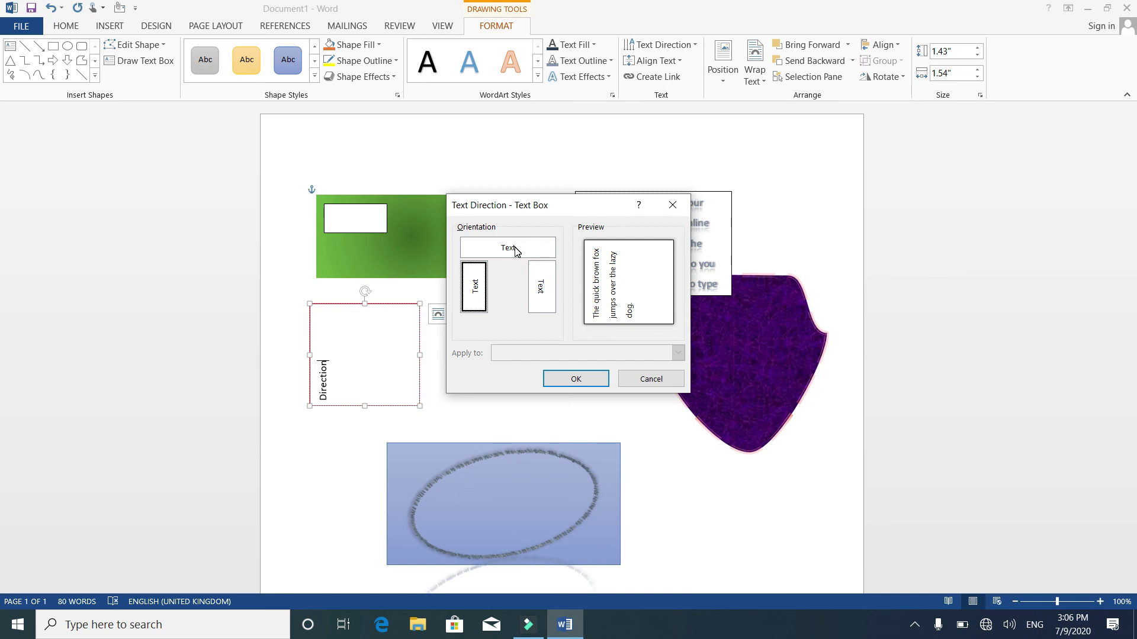
click(516, 251)
click(541, 285)
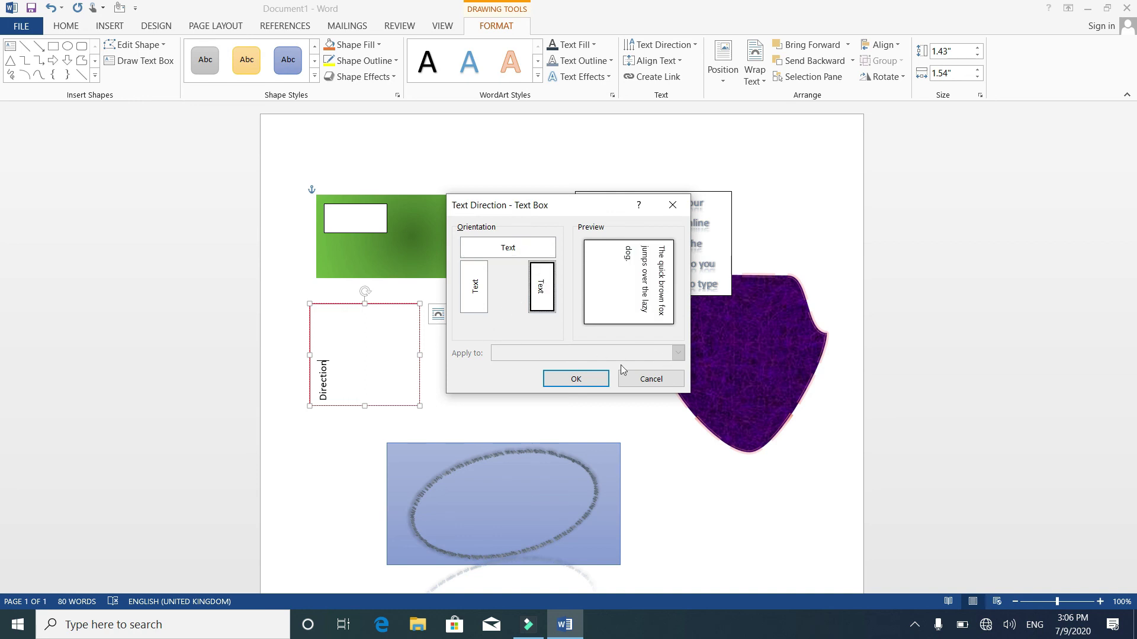
click(585, 384)
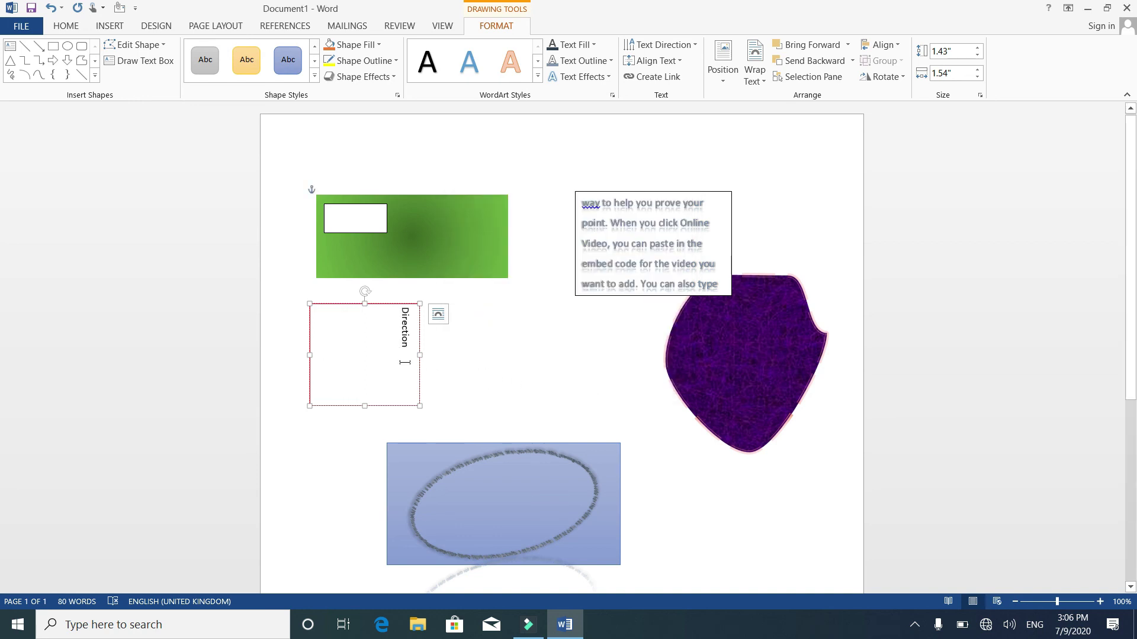
click(680, 60)
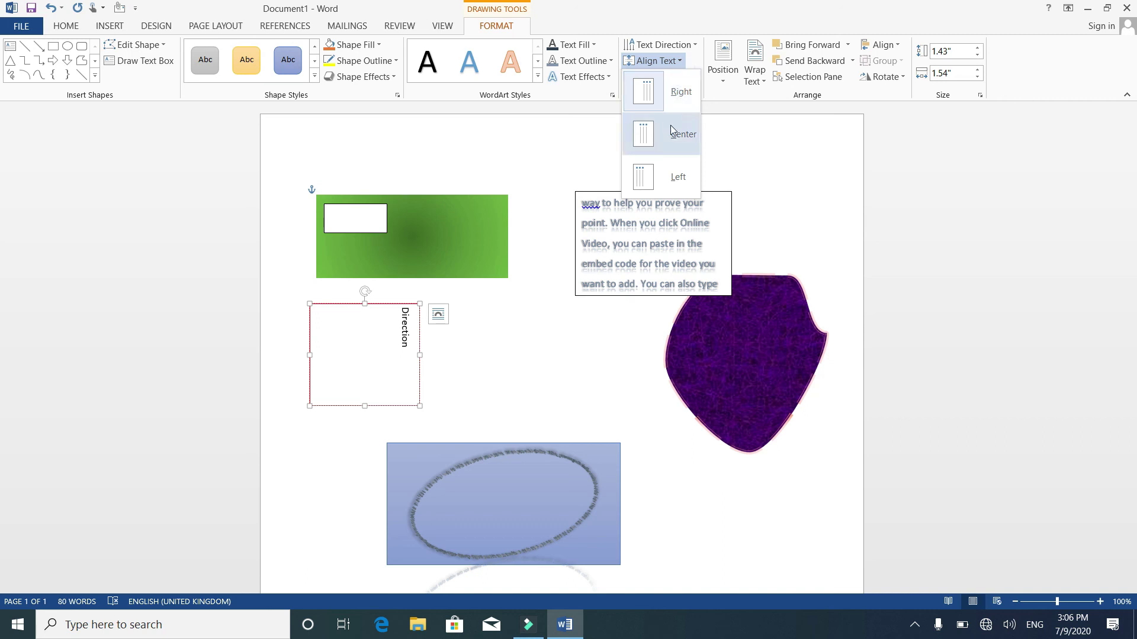
Centre the Direction text, then try linking boxes and dismiss the cannot-be-linked warning
click(675, 140)
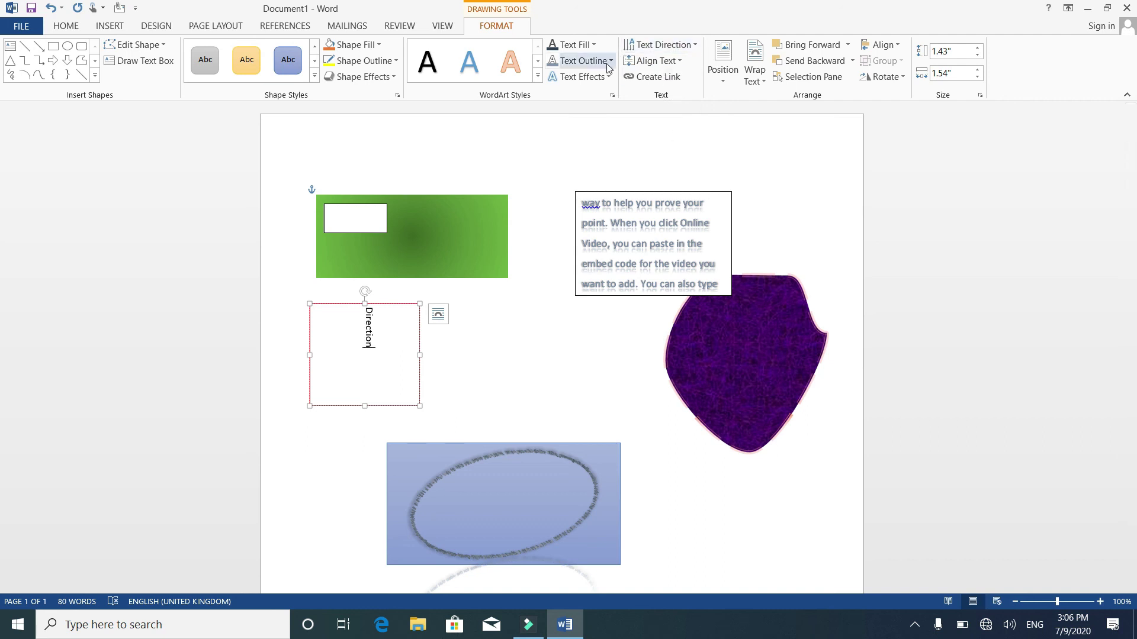
click(660, 77)
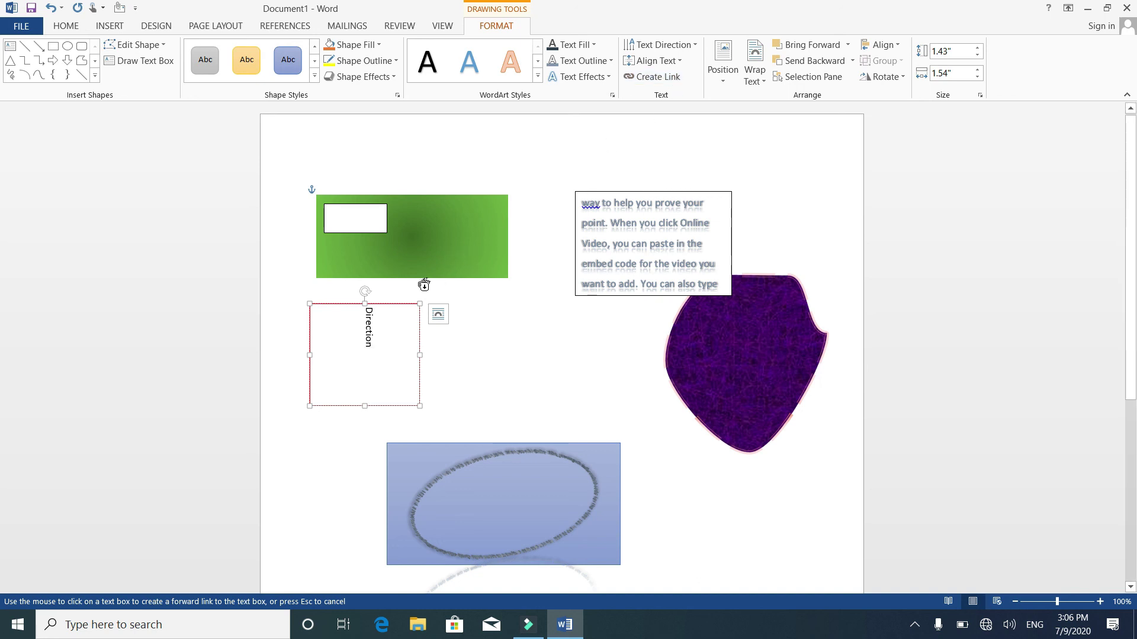
click(369, 335)
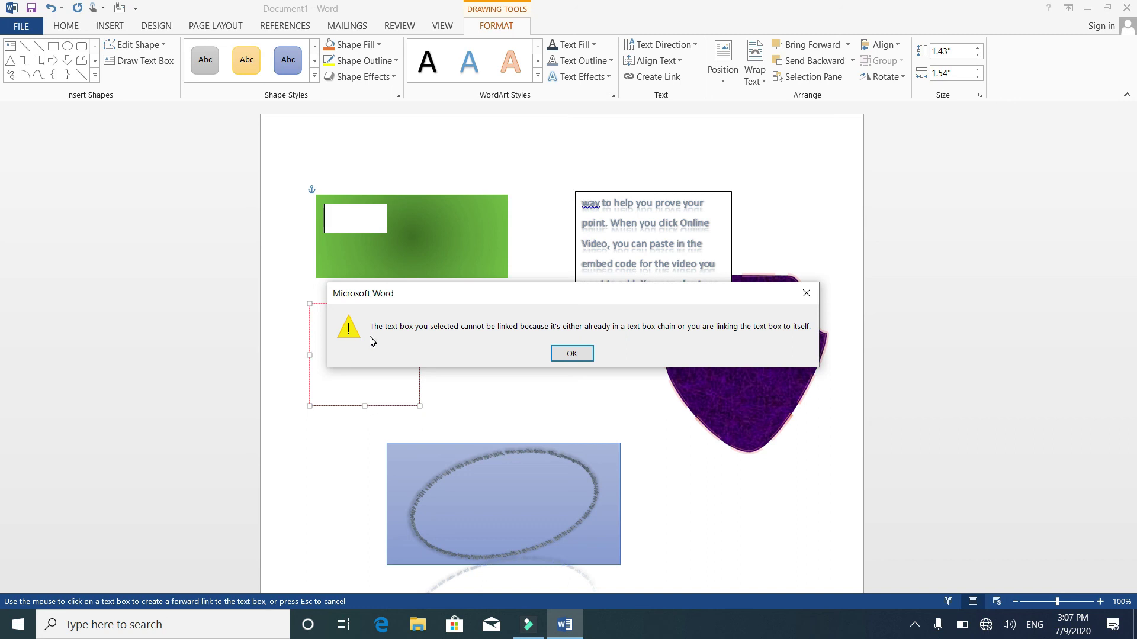
click(572, 354)
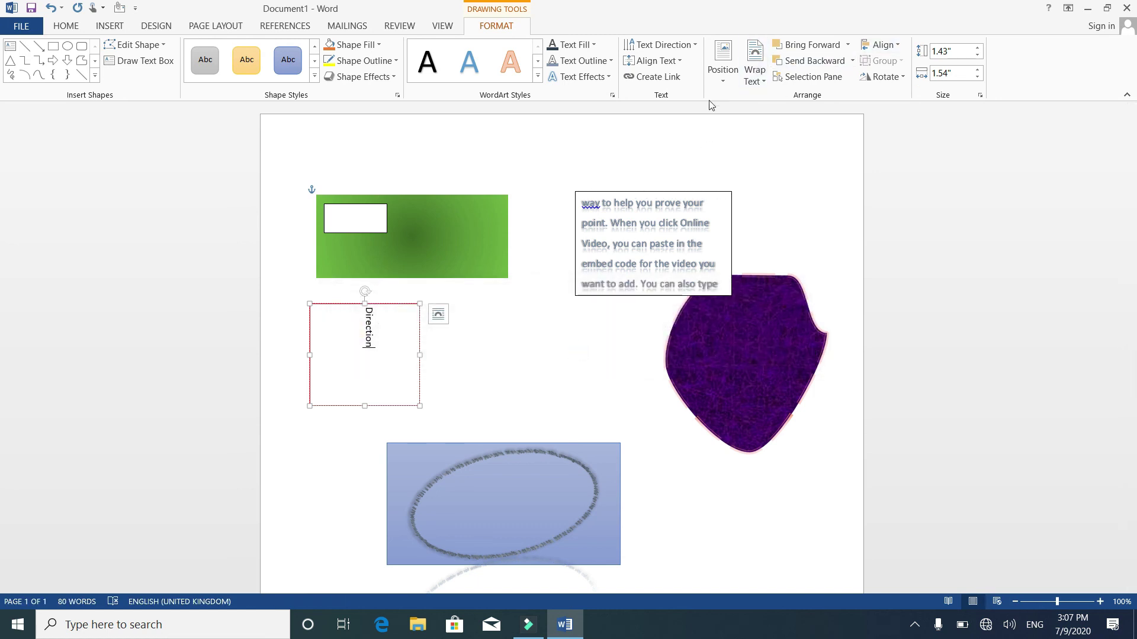
Place the Direction box at Middle Center with Behind Text wrapping, then return to Insert
click(734, 85)
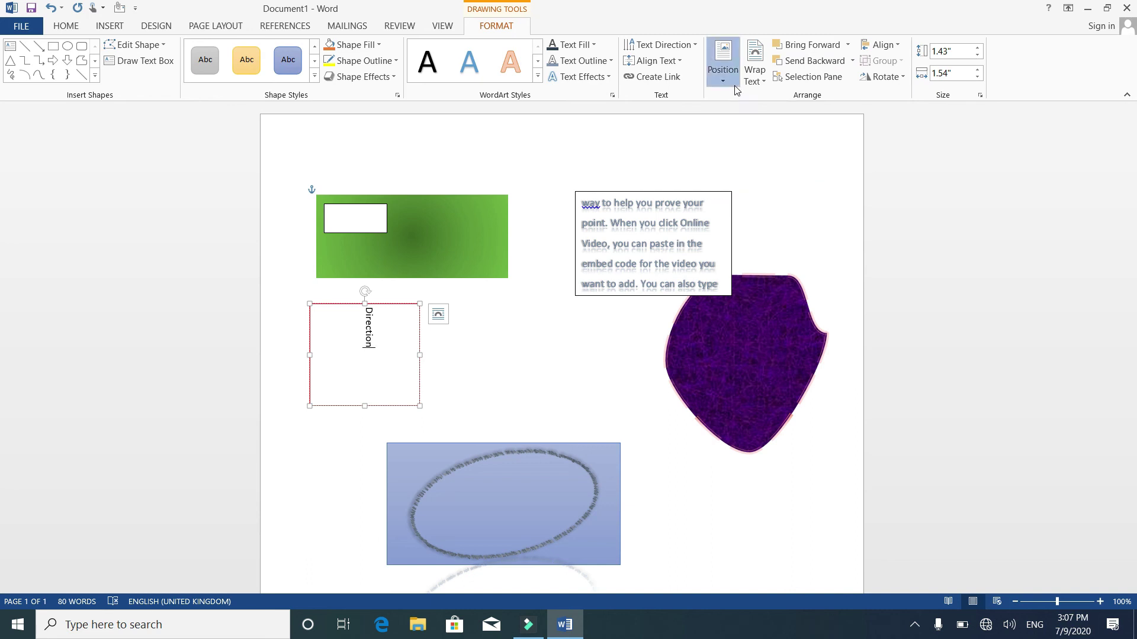
click(774, 230)
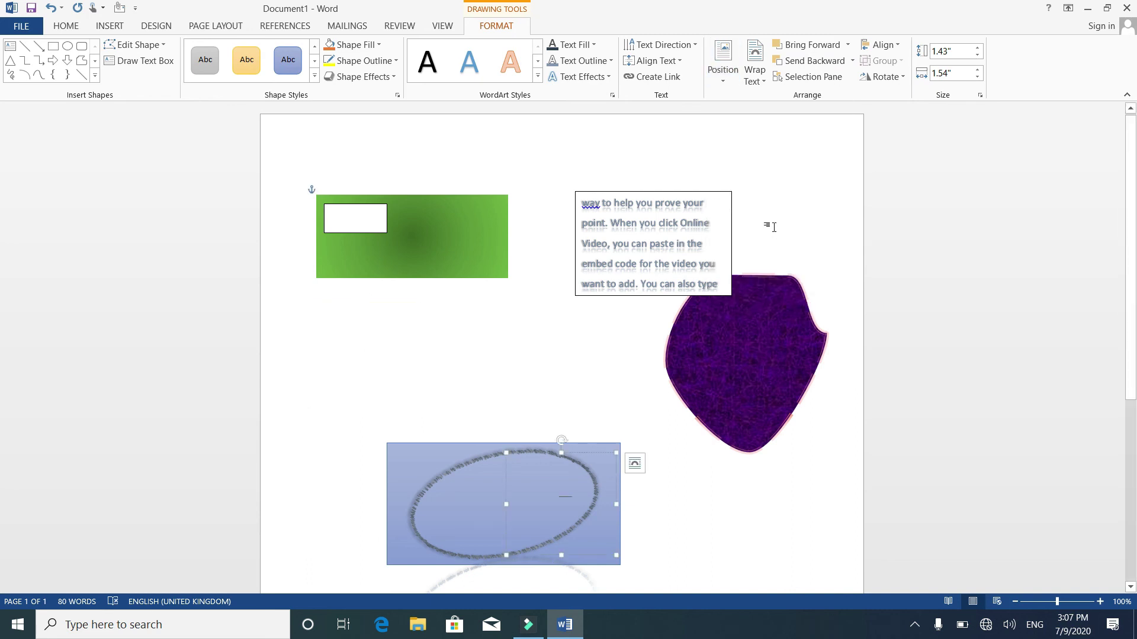
click(765, 77)
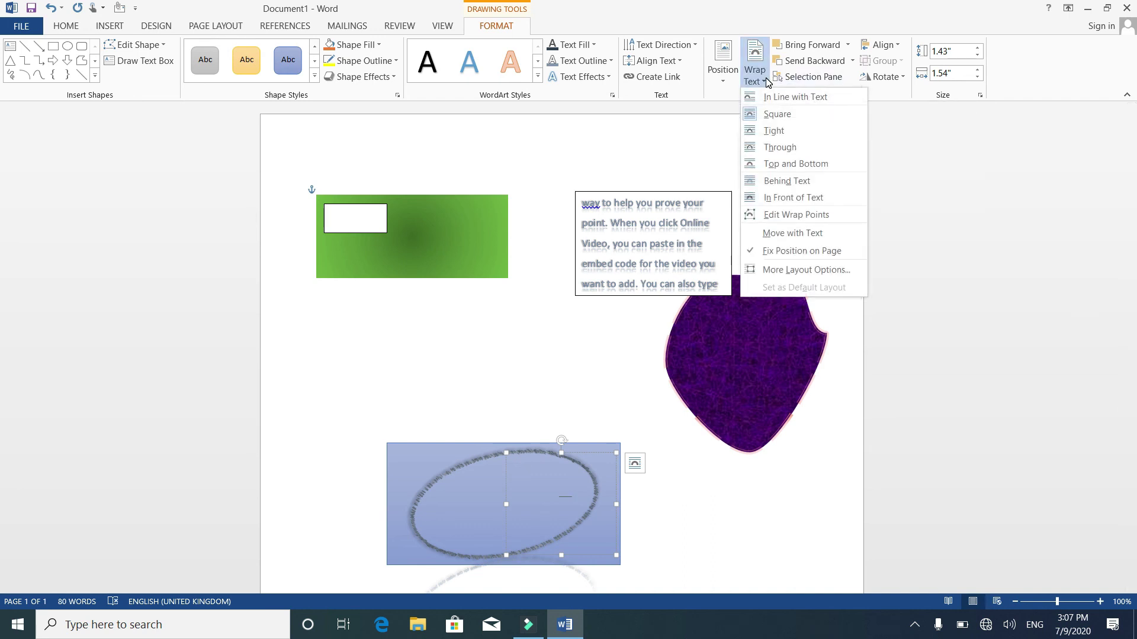
click(774, 184)
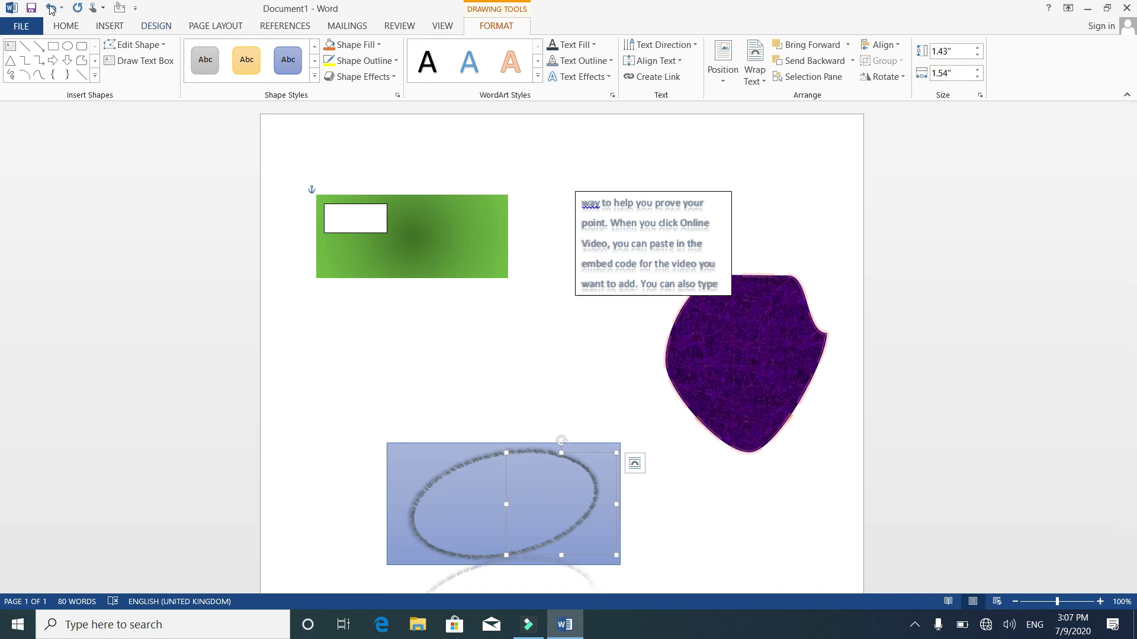
click(108, 26)
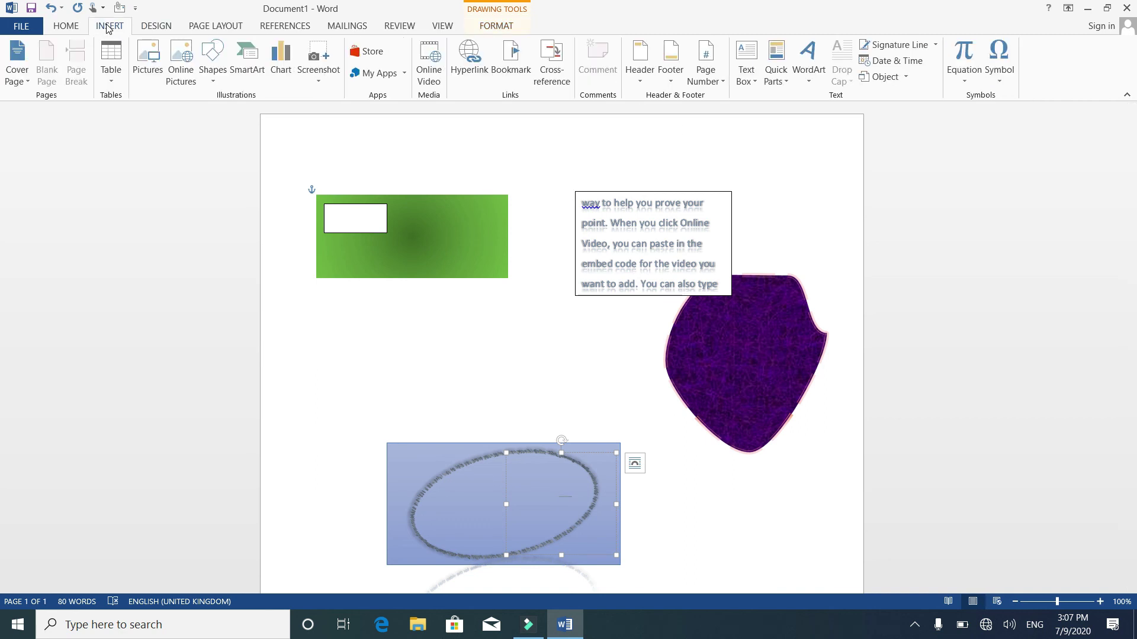